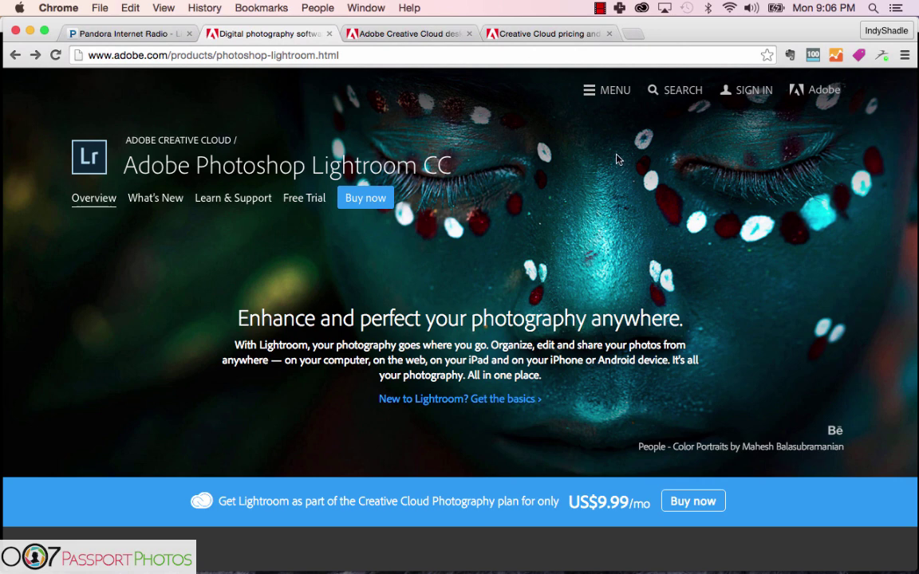
Step: Open the Creative Cloud Desktop Apps page and look through the available apps
mouse_move(311, 570)
click(394, 37)
scroll(338, 195, down, 10)
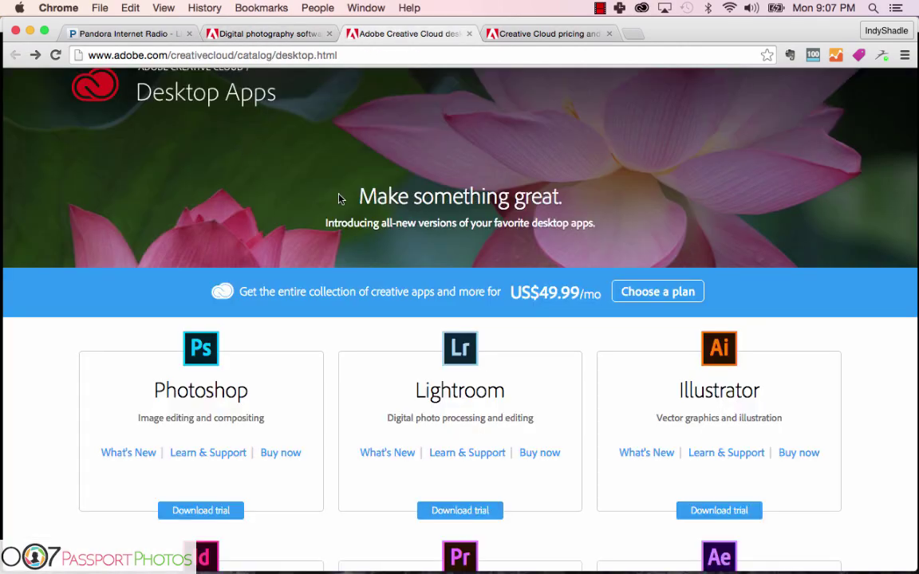
scroll(338, 199, up, 3)
scroll(339, 198, down, 7)
scroll(314, 238, up, 12)
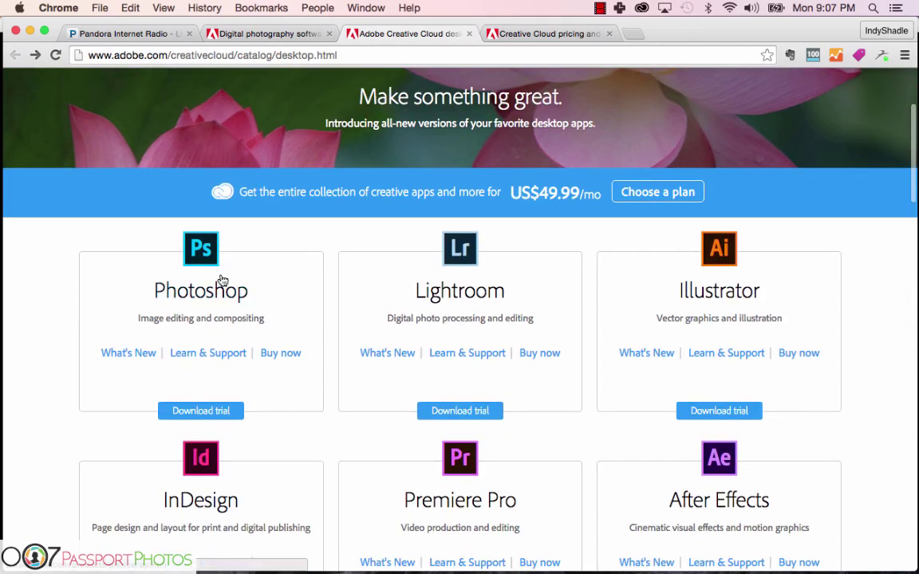
Step: Compare the Creative Cloud plan prices with the desktop apps list and return to the Photoshop Lightroom CC page
click(551, 34)
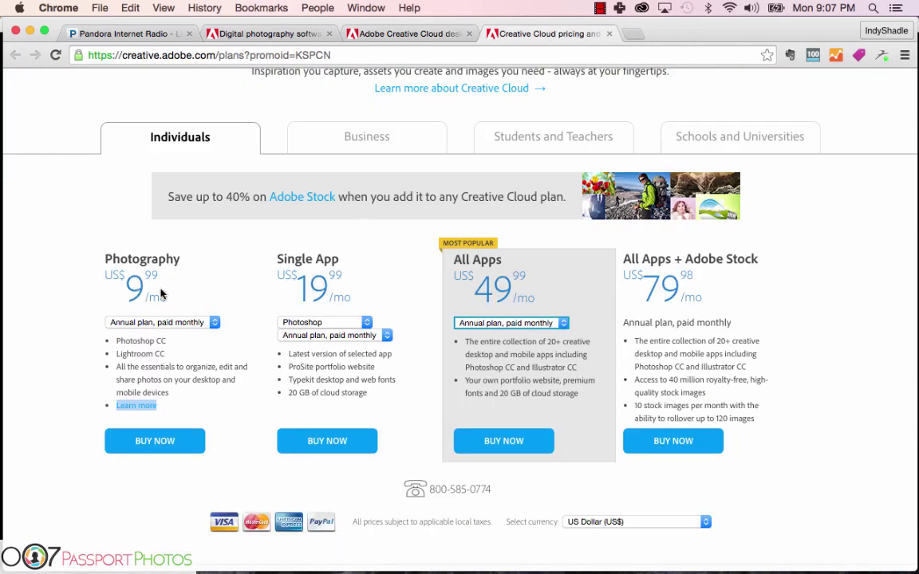
click(425, 28)
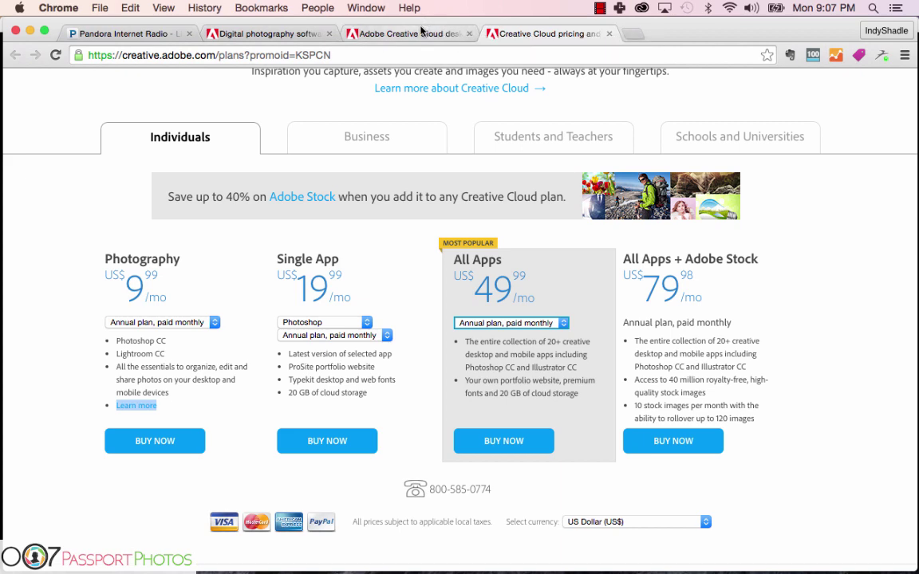
scroll(355, 127, up, 3)
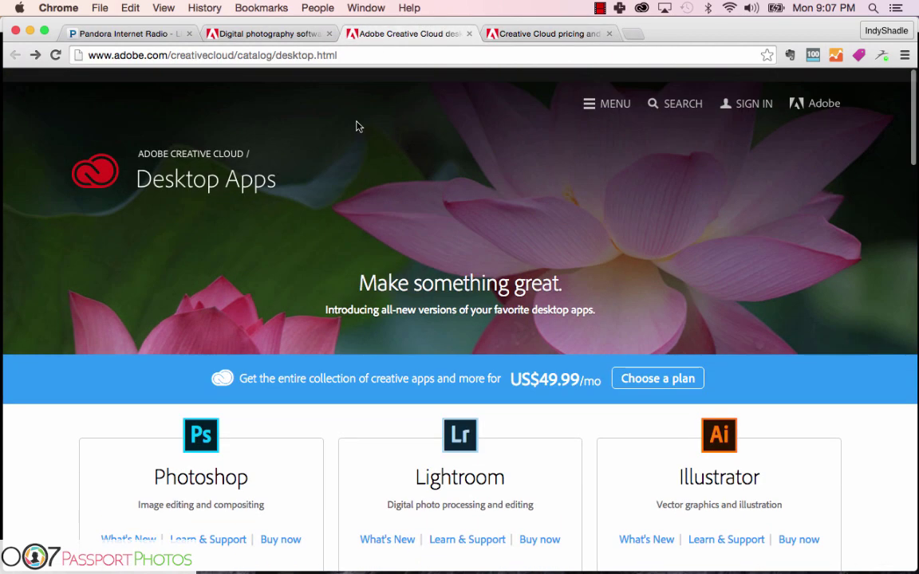
scroll(357, 125, down, 4)
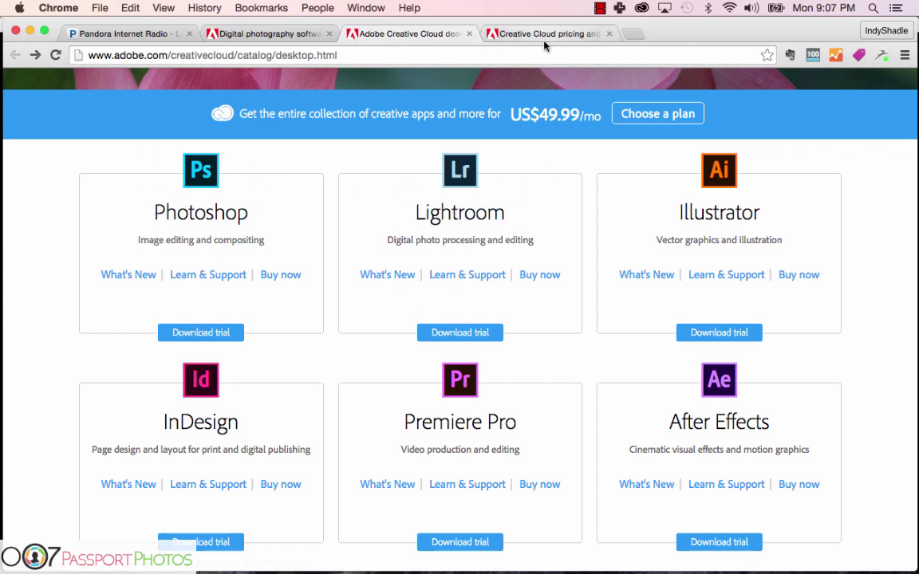
click(487, 33)
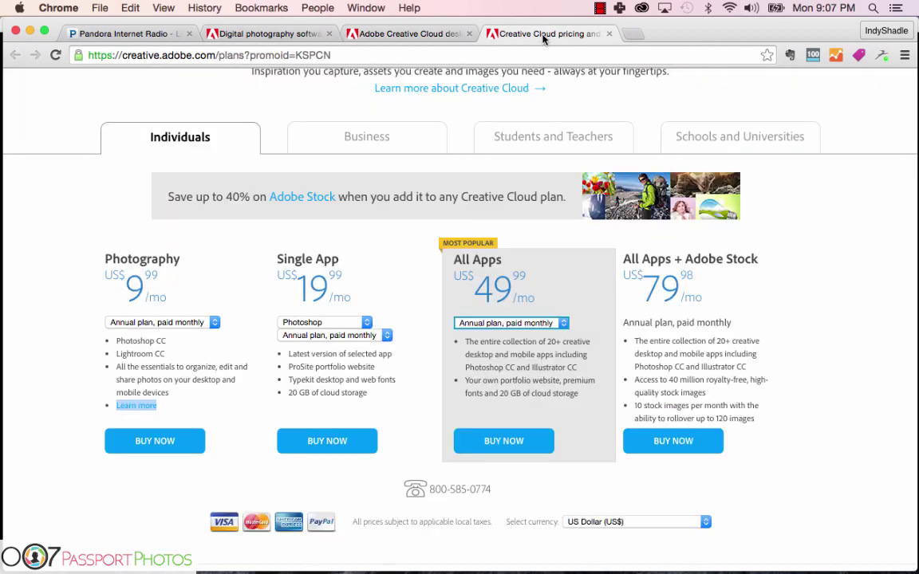
click(297, 32)
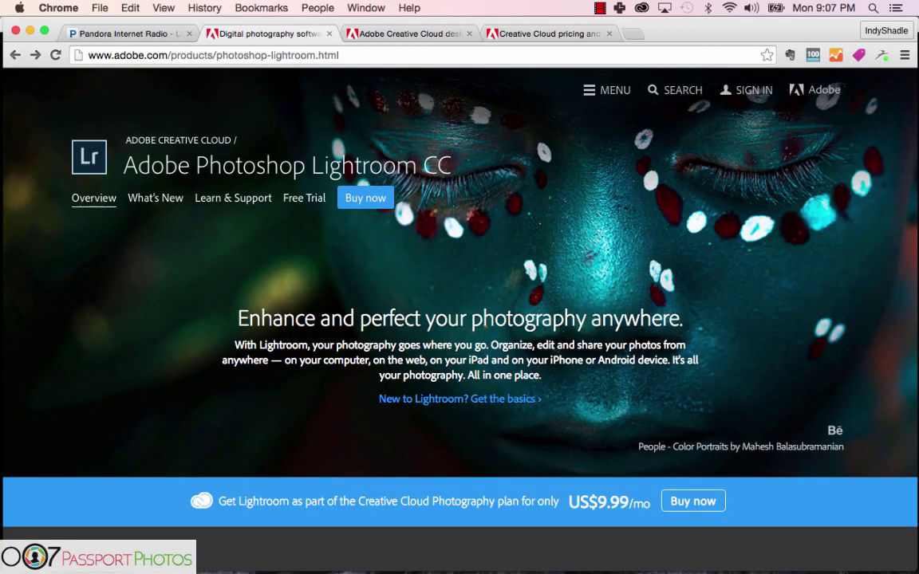
Step: Switch from the browser to the Adobe Lightroom window
key(ctrl+Up)
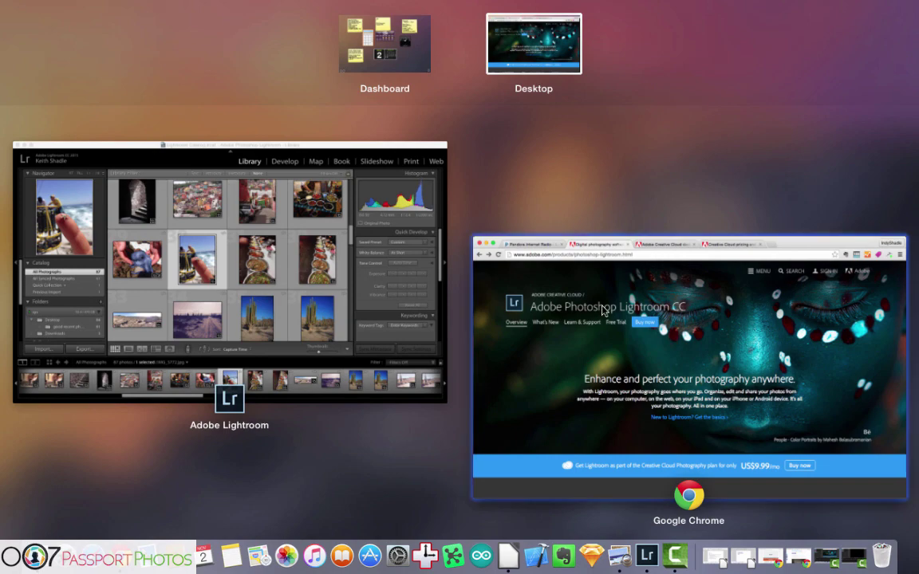
click(583, 319)
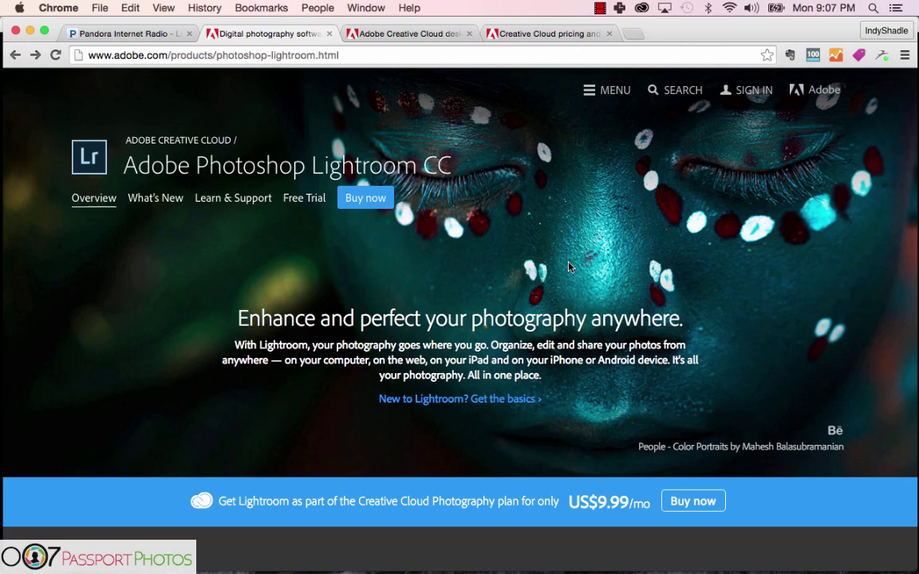
key(ctrl+Up)
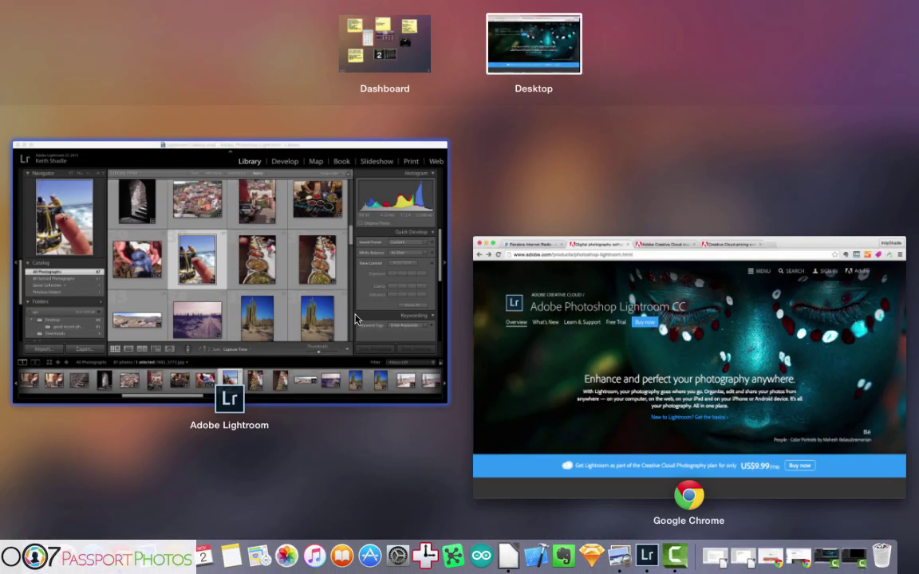
click(485, 282)
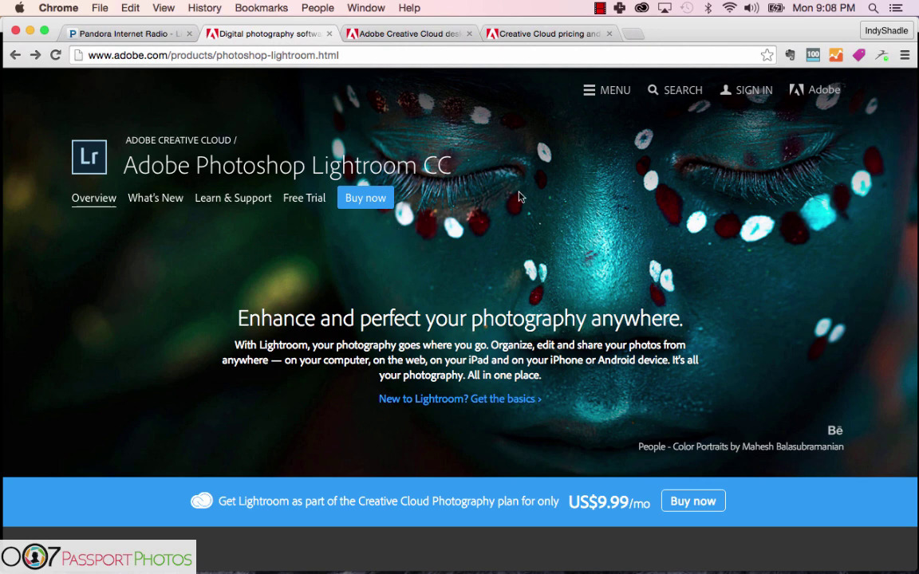
key(ctrl+Up)
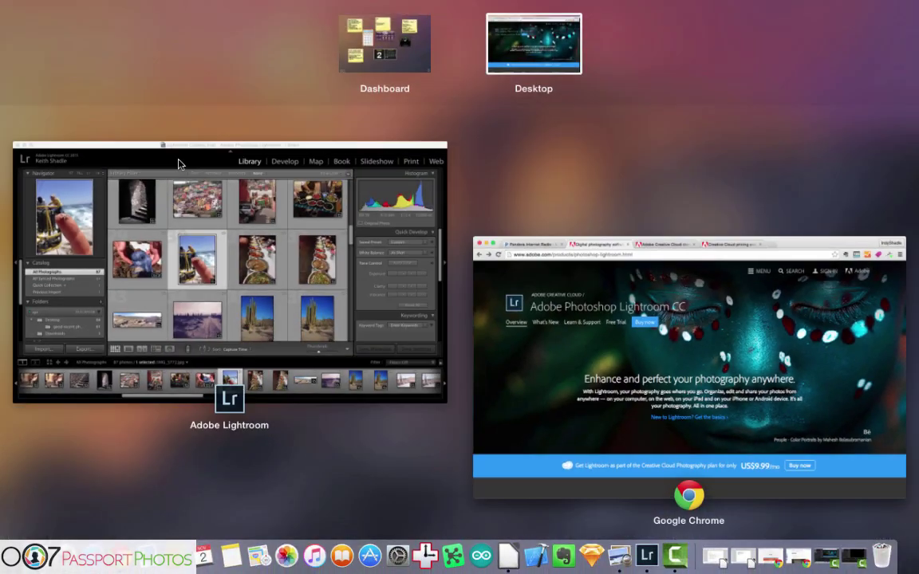
click(387, 252)
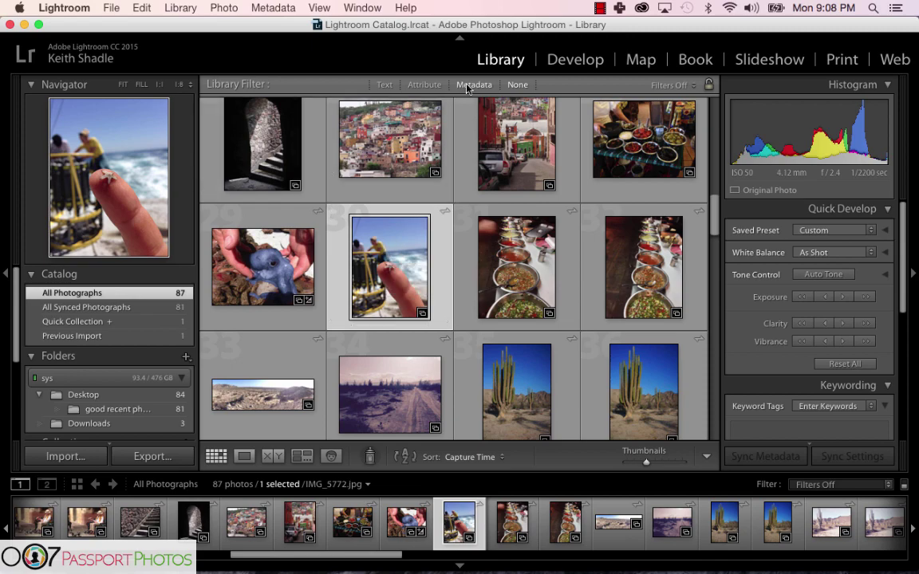
Step: Examine the photo thumbnails of All Photographs in the Library grid
scroll(461, 174, down, 5)
scroll(461, 174, up, 8)
scroll(461, 174, down, 1)
scroll(461, 174, down, 1)
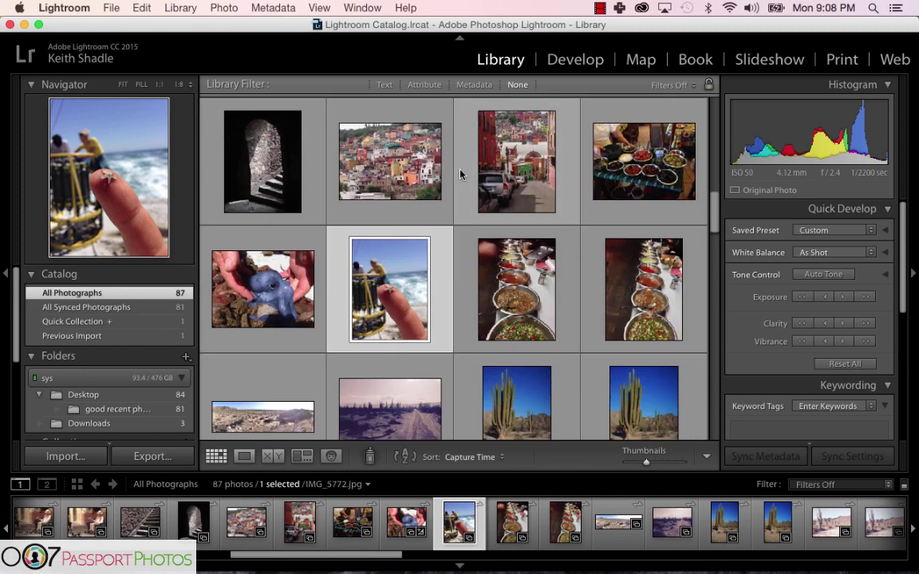
scroll(461, 174, up, 8)
scroll(460, 174, down, 15)
scroll(460, 174, up, 5)
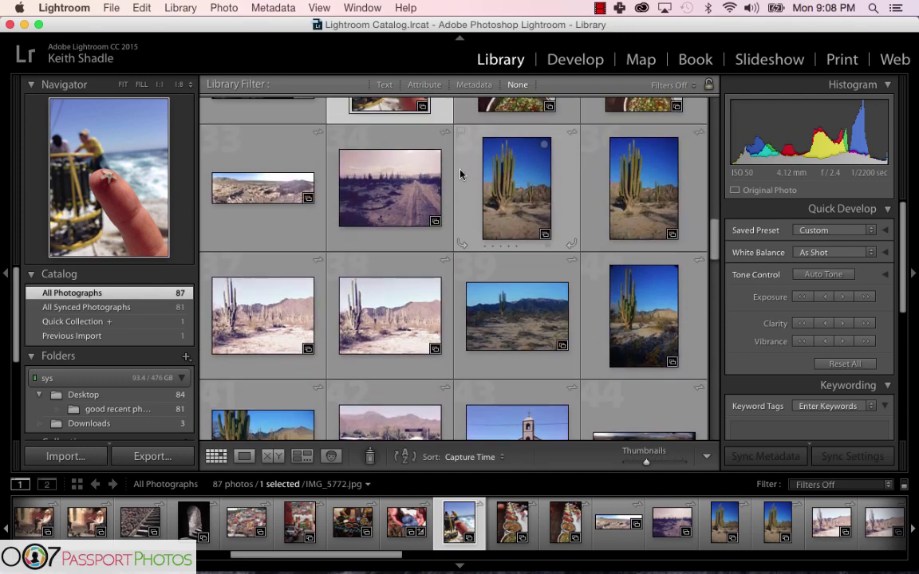
scroll(460, 174, up, 15)
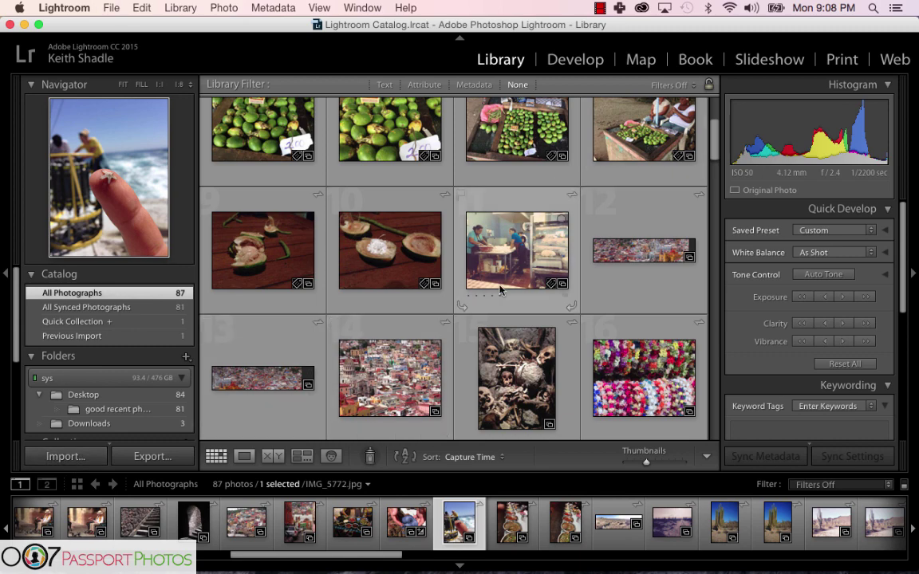
scroll(500, 289, down, 20)
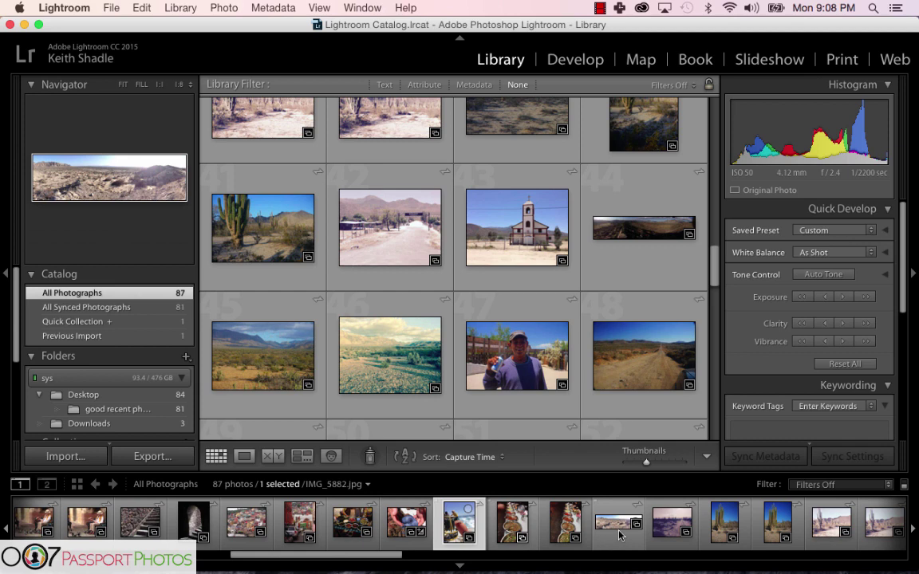
Step: Browse the filmstrip, select the cactus hillside photo briefly, and return to the starfish photo IMG_5772.jpg
scroll(620, 534, right, 15)
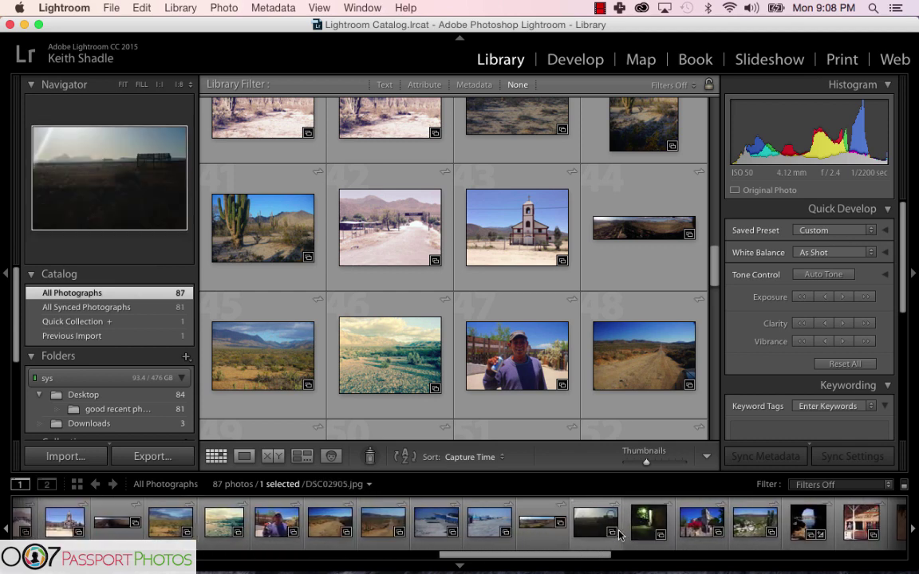
scroll(620, 535, right, 4)
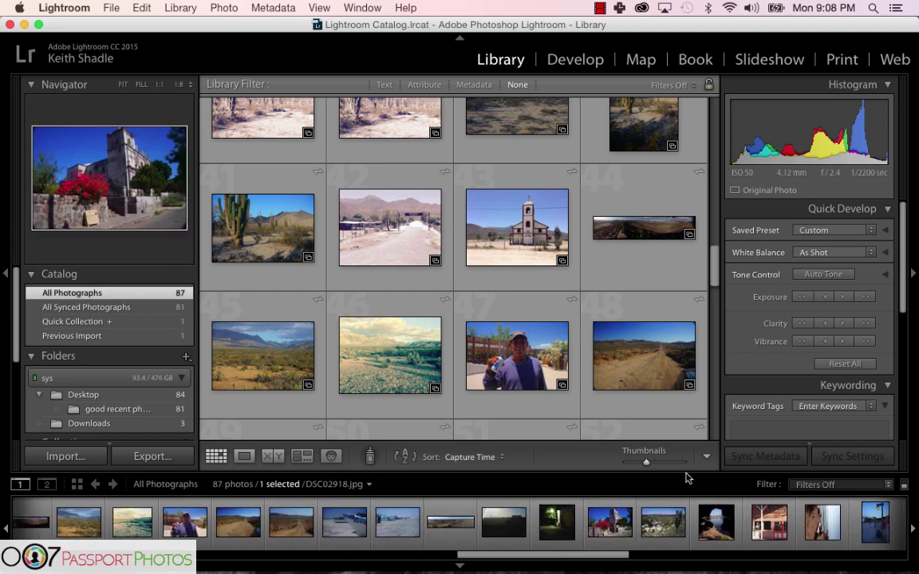
click(663, 530)
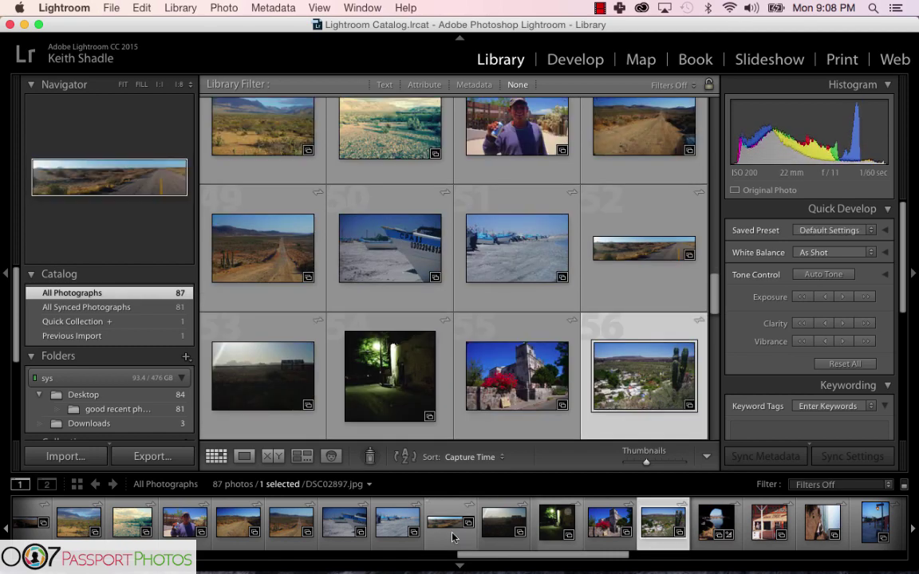
scroll(436, 536, left, 2)
scroll(436, 536, left, 10)
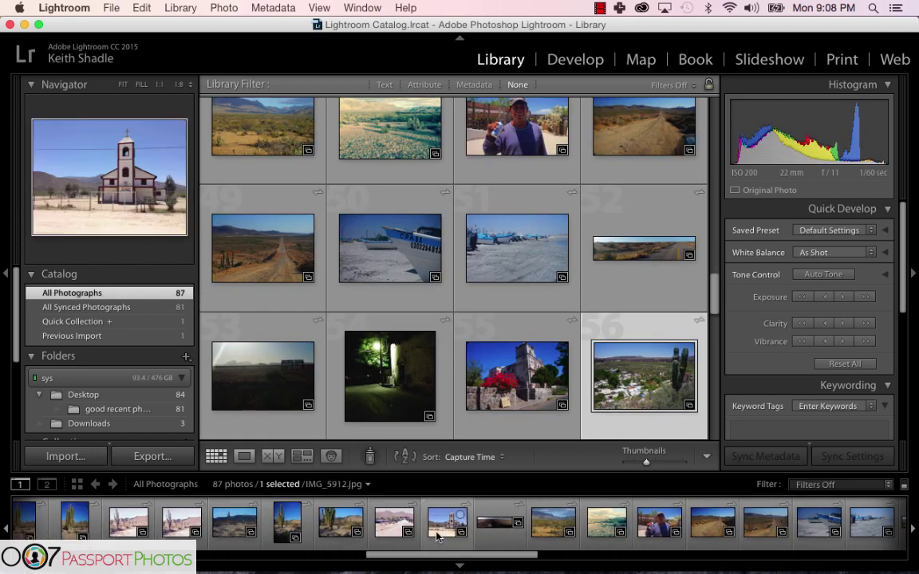
scroll(436, 536, left, 3)
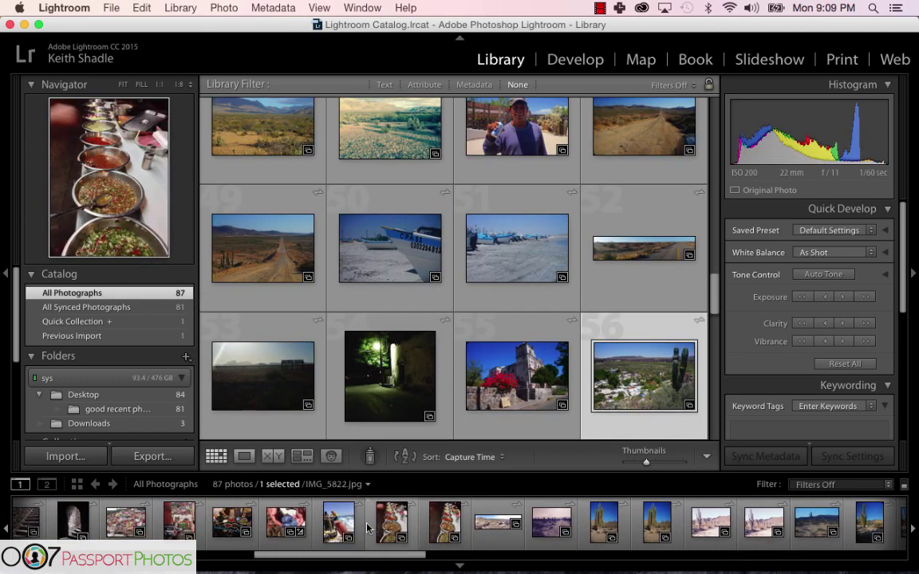
click(330, 519)
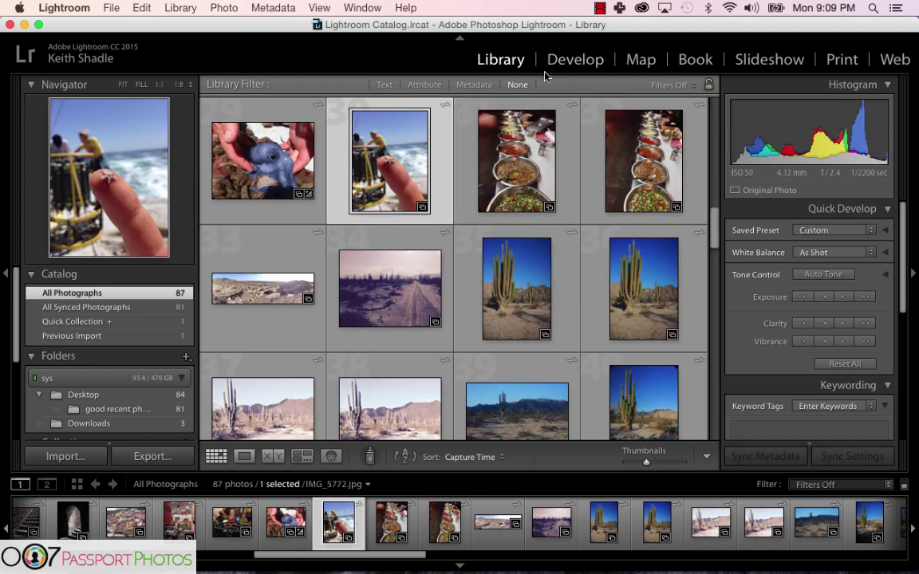
Step: Look at the Map and Book modules and open the starfish photo in the Develop module
click(643, 60)
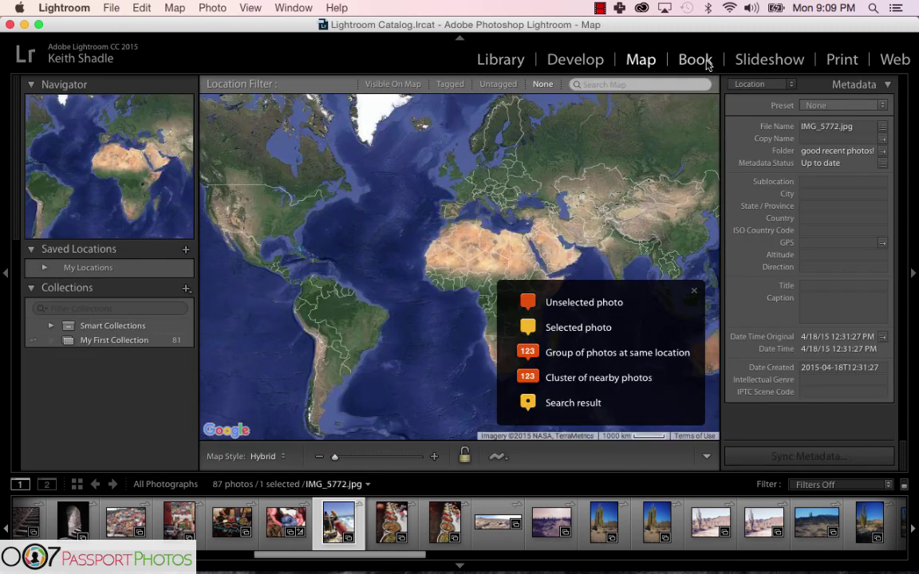
click(708, 64)
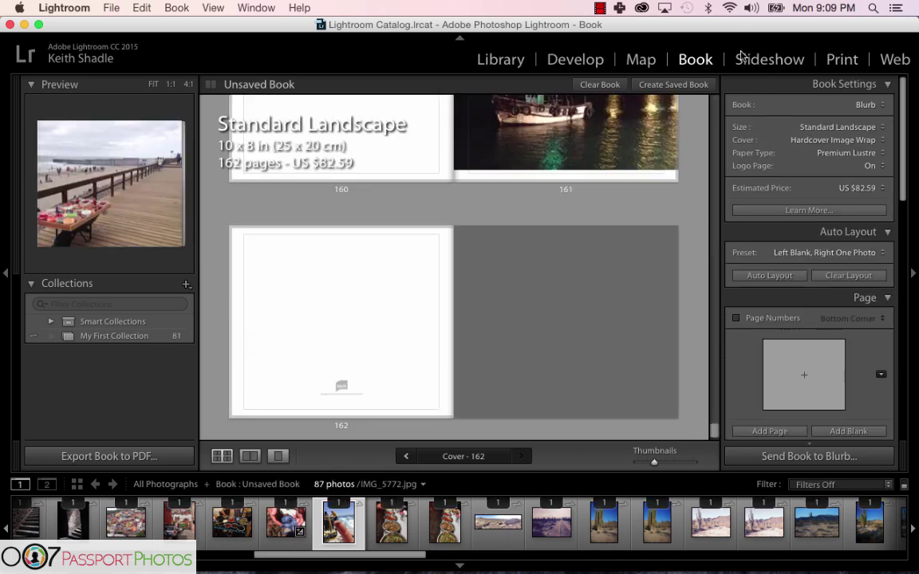
click(575, 60)
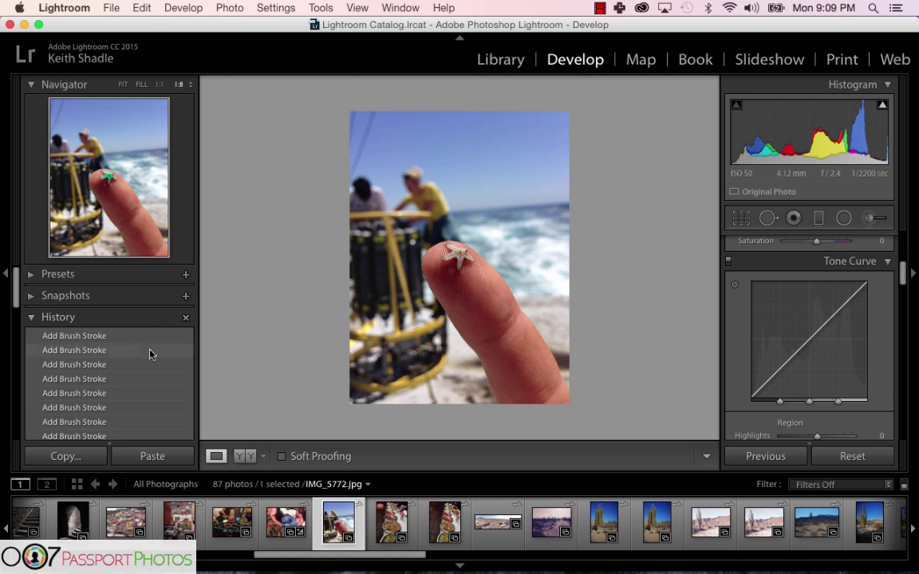
Step: Set the starfish photo to the most recent Add Brush Stroke state in its edit history
scroll(150, 353, down, 5)
scroll(152, 354, up, 4)
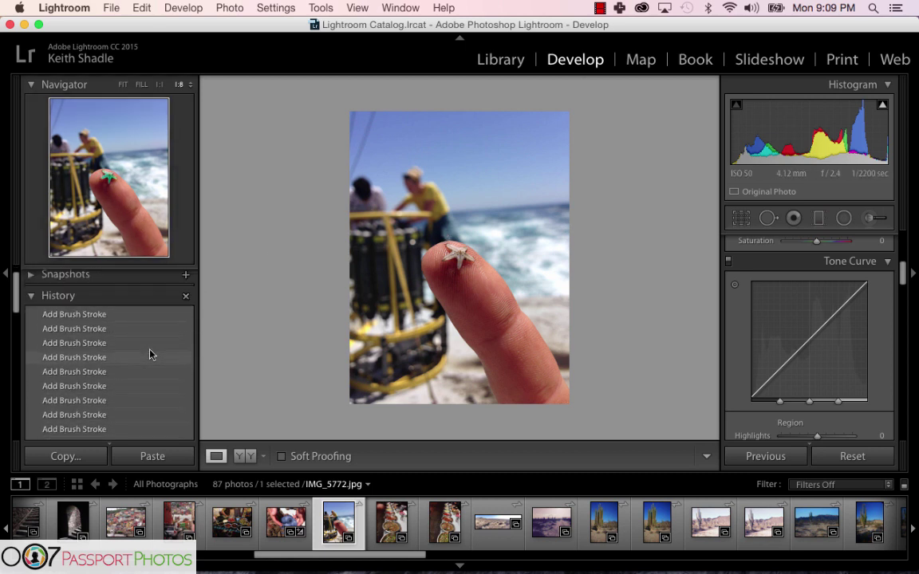
click(98, 318)
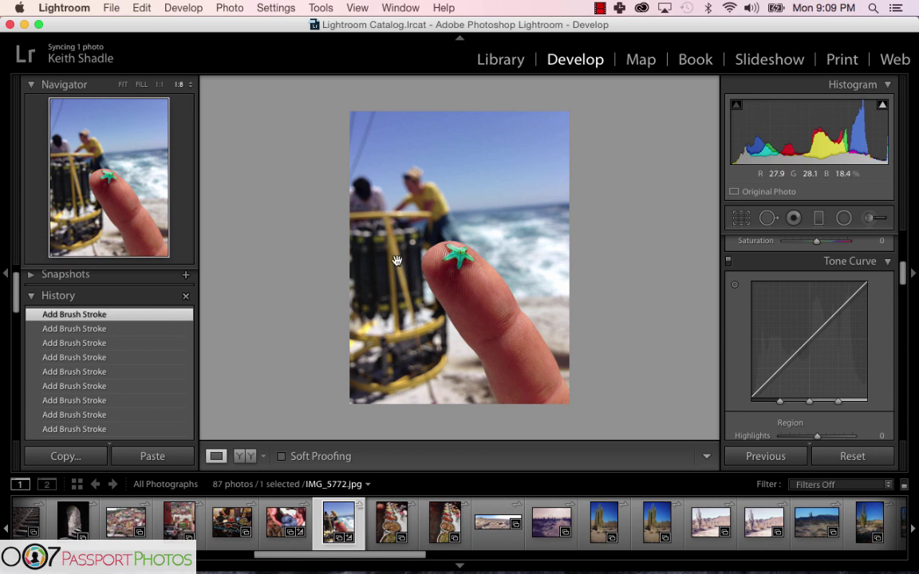
scroll(131, 360, down, 1)
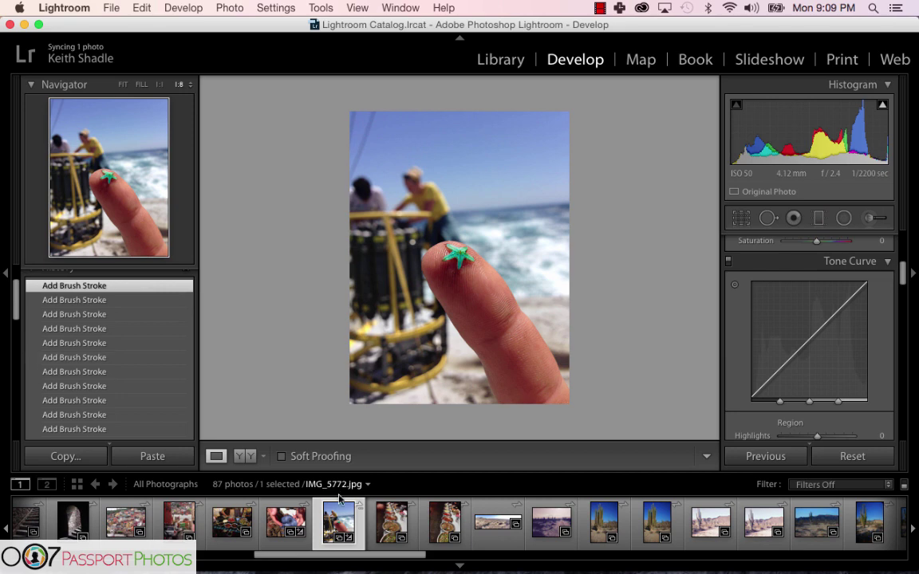
Step: Open the octopus photo IMG_5767.jpg and revert it to its original Import history state
click(290, 519)
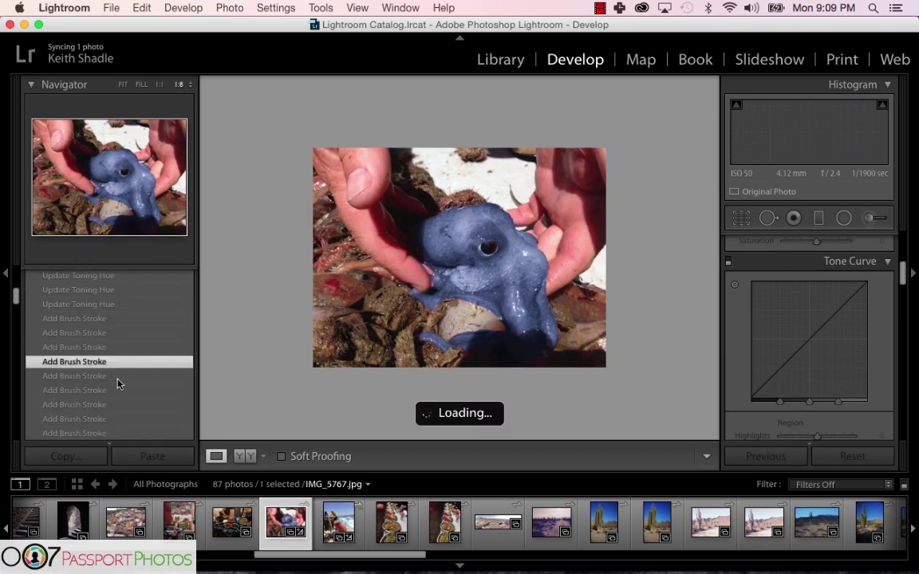
scroll(118, 384, down, 10)
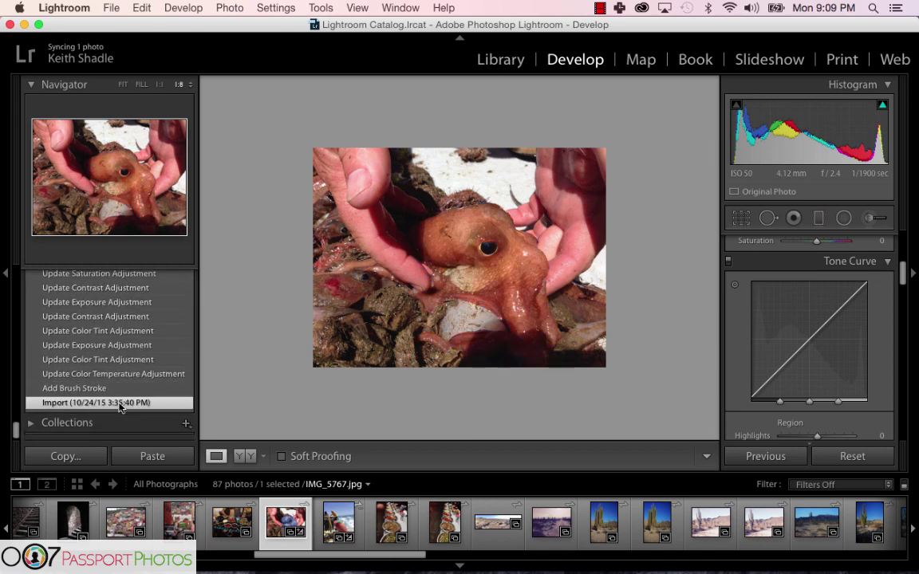
click(118, 402)
Step: Restore the octopus photo's edits by choosing an Add Brush Stroke history state and the newer Update Saturation Adjustment state
scroll(114, 328, up, 8)
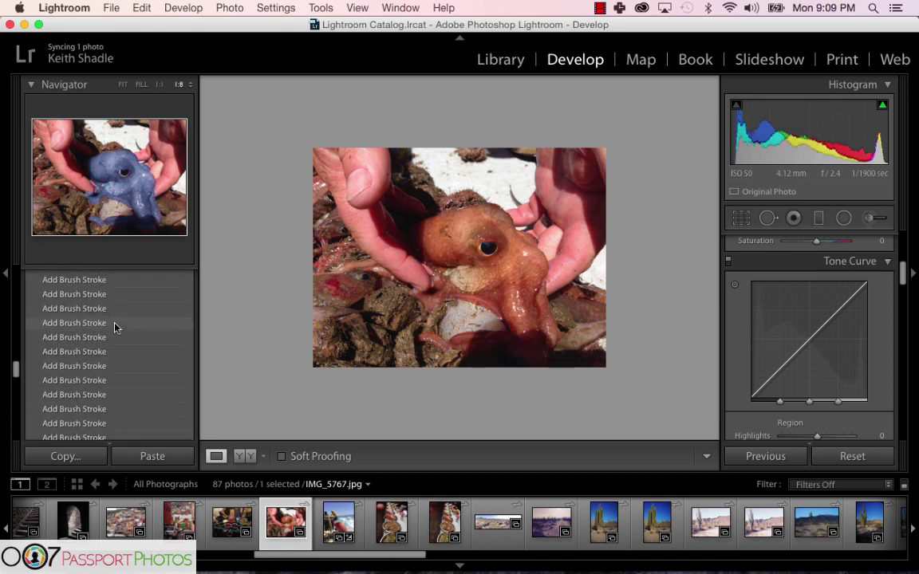
click(100, 333)
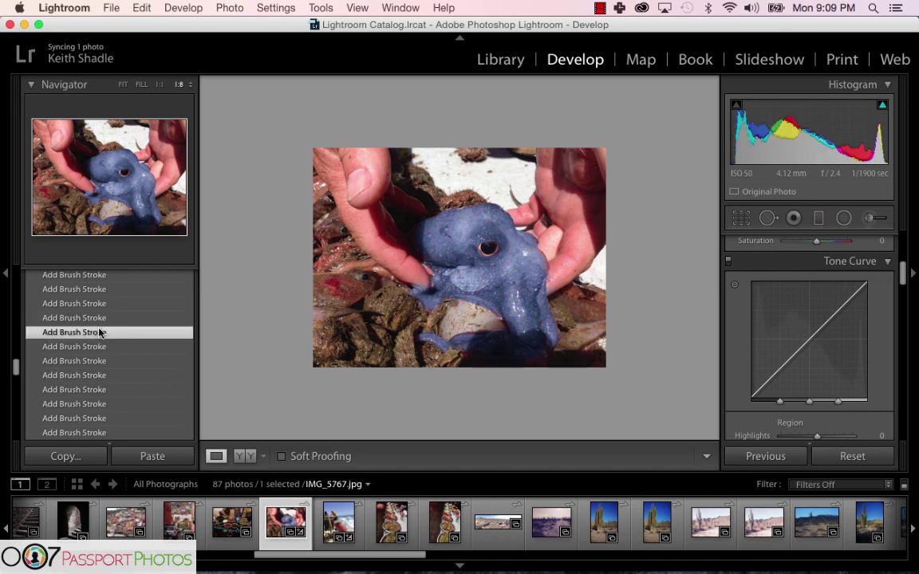
scroll(100, 332, up, 5)
click(99, 335)
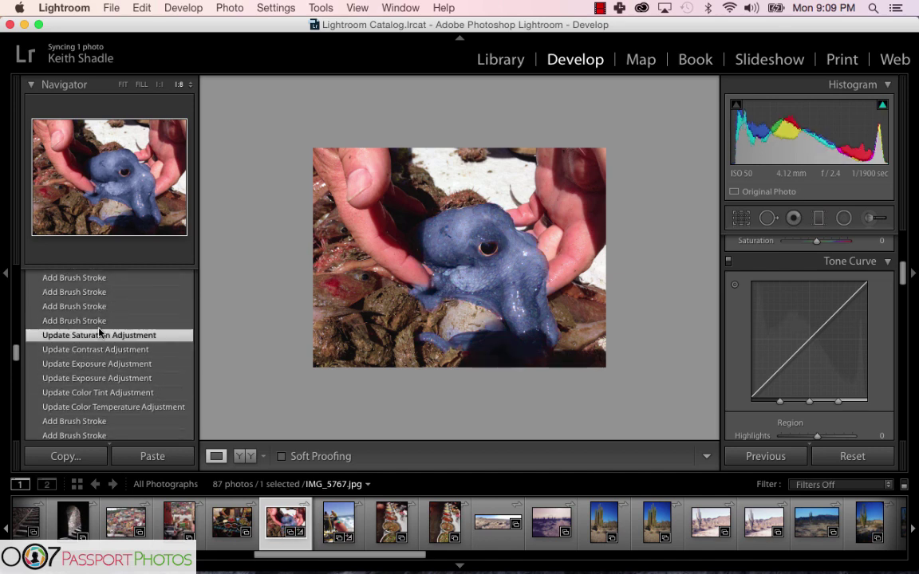
Step: Advance the octopus photo through newer Add Brush Stroke history states to the second-newest Update Toning Hue state
scroll(100, 332, up, 4)
click(100, 328)
scroll(100, 333, up, 4)
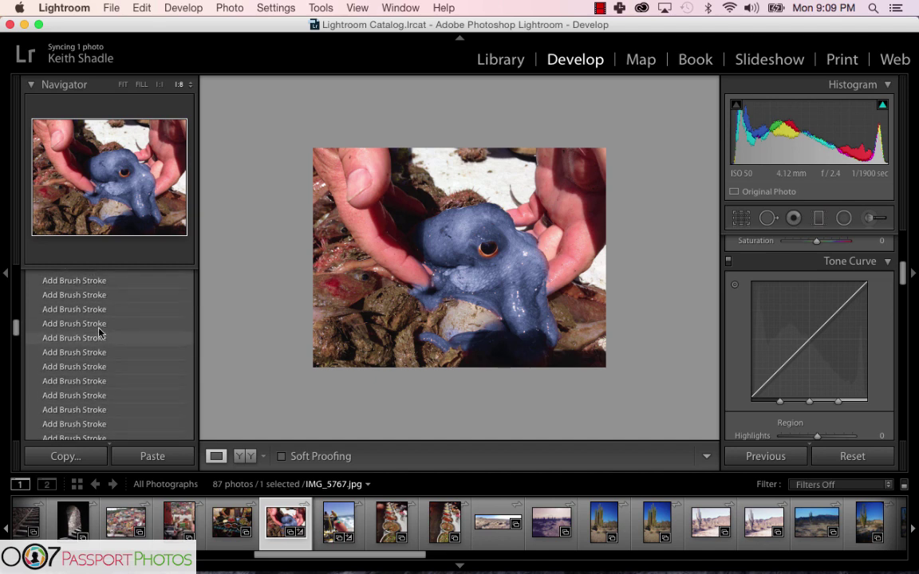
click(97, 324)
scroll(97, 325, up, 4)
scroll(97, 326, up, 8)
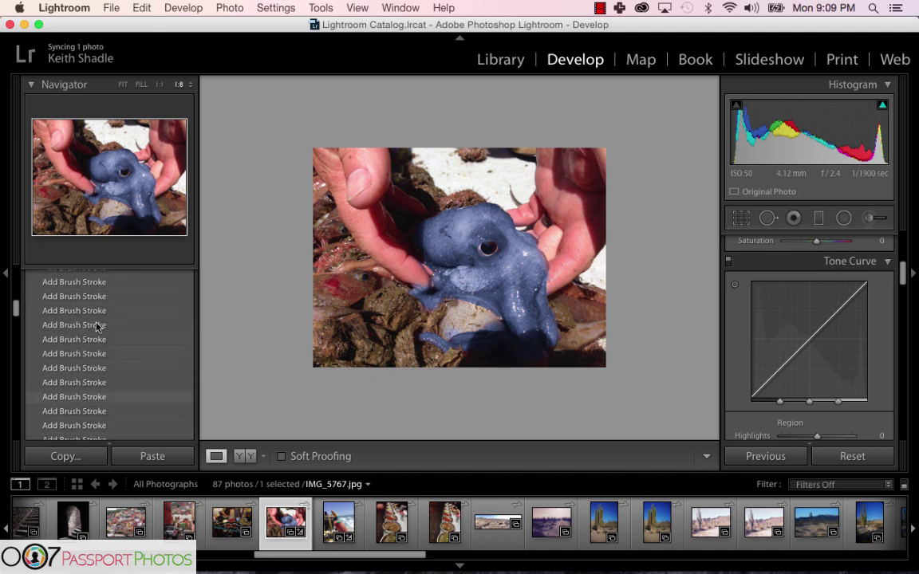
click(106, 351)
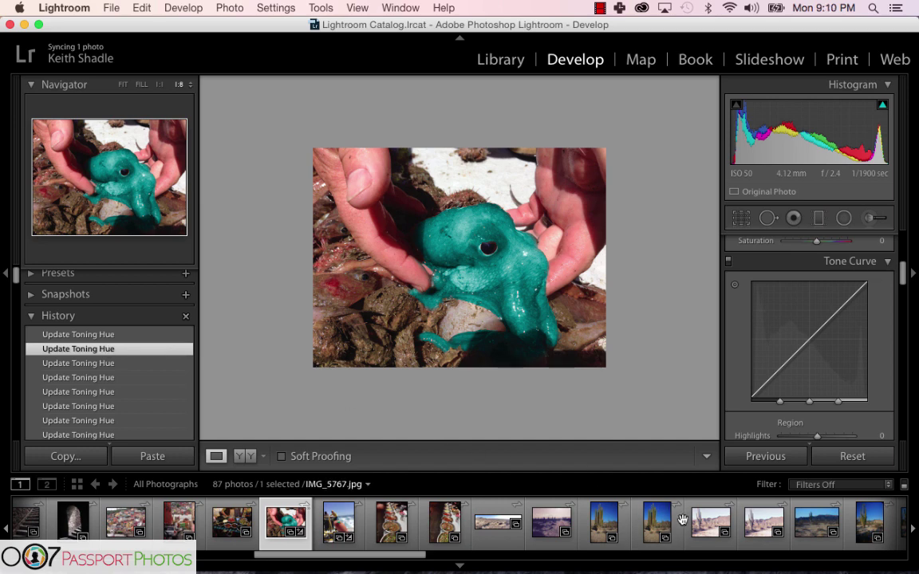
Step: Open the portrait photo (17).png from the end of the filmstrip and enlarge it to 1:2
scroll(702, 522, right, 10)
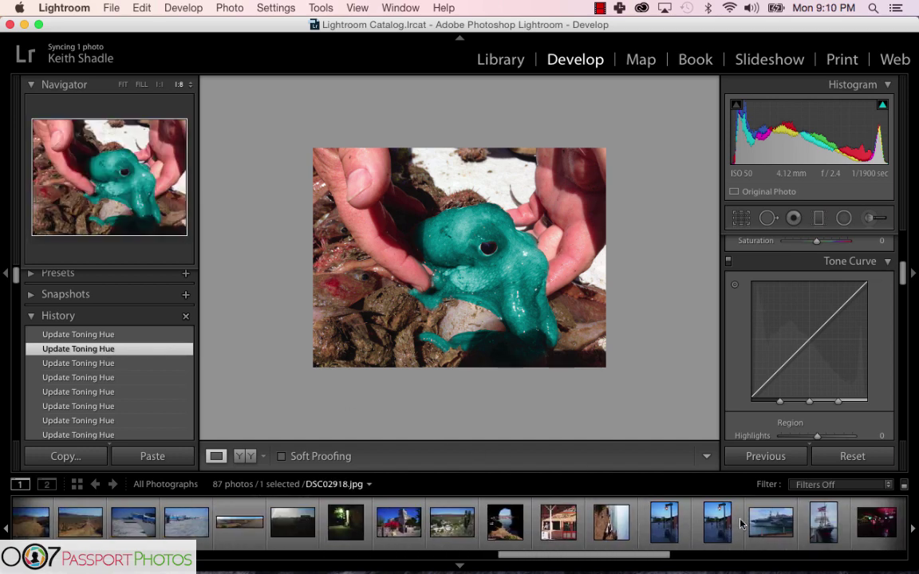
scroll(742, 525, right, 10)
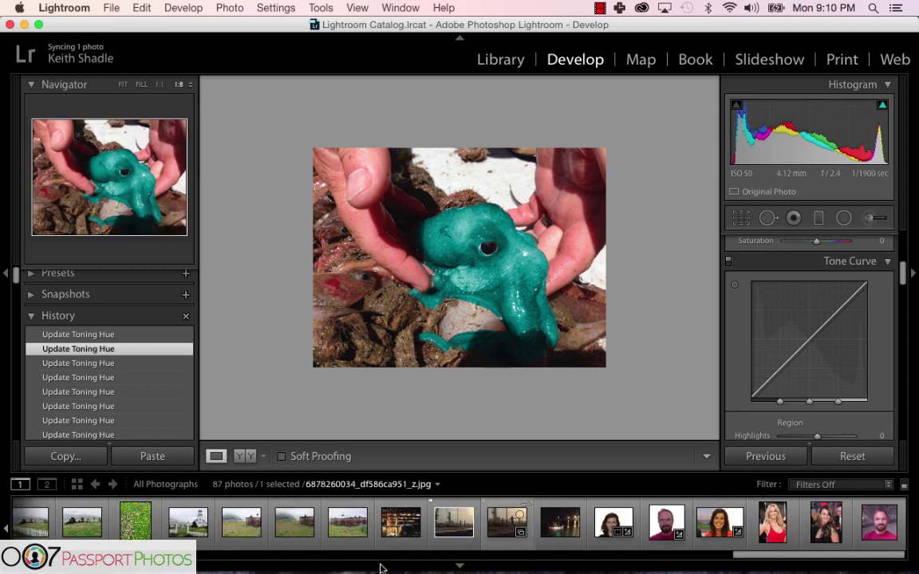
scroll(343, 527, left, 4)
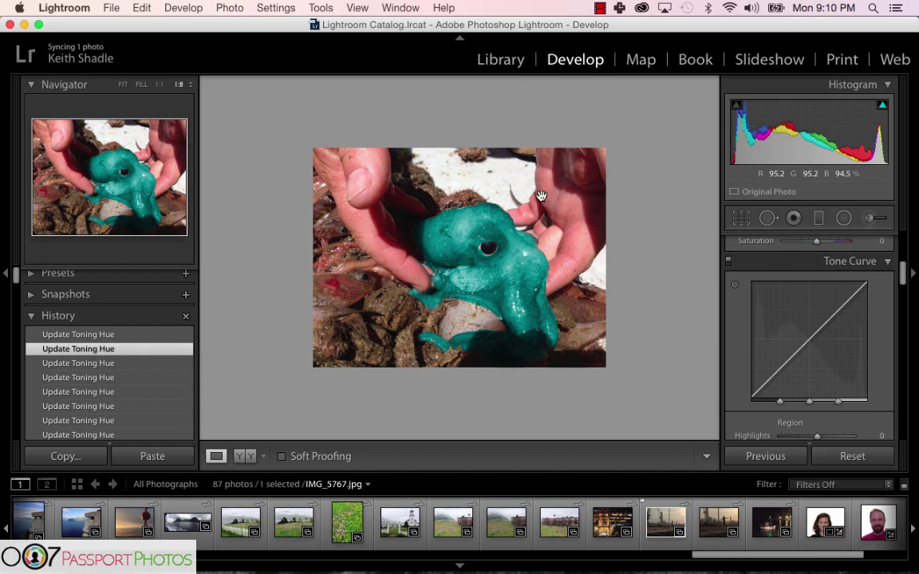
scroll(686, 530, right, 4)
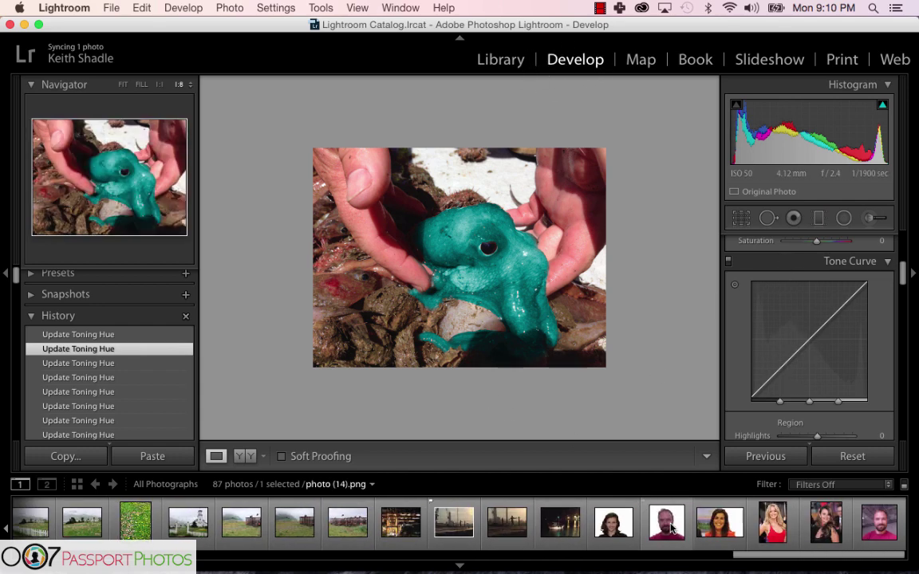
click(887, 528)
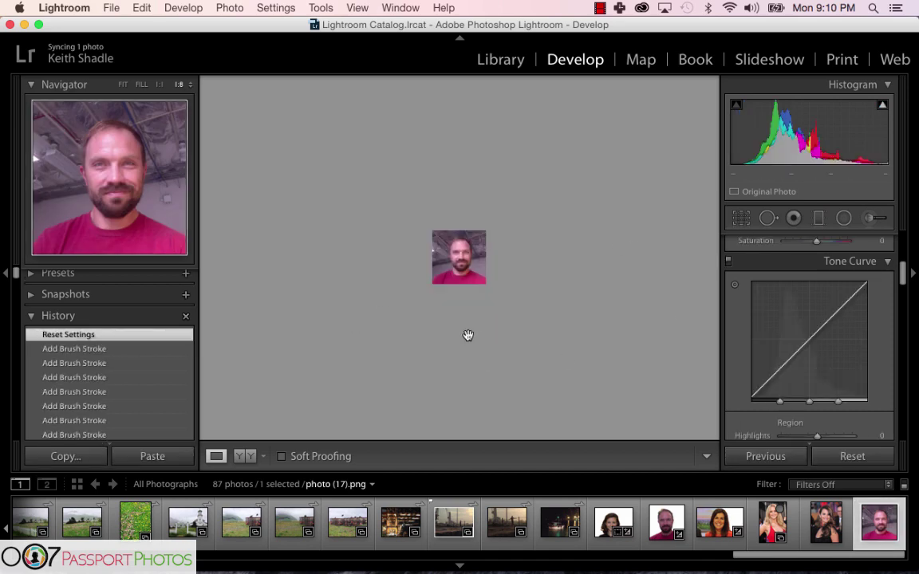
key(super+equal)
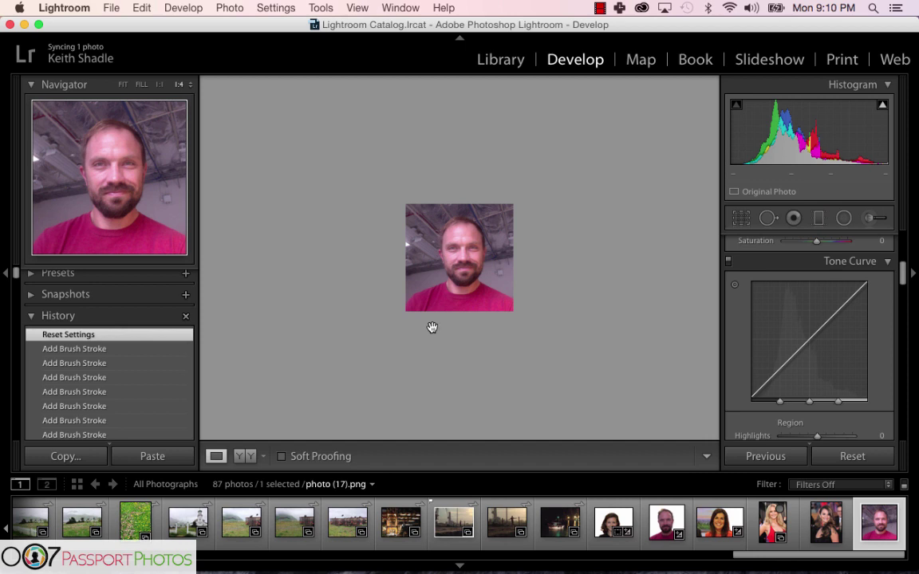
key(super+equal)
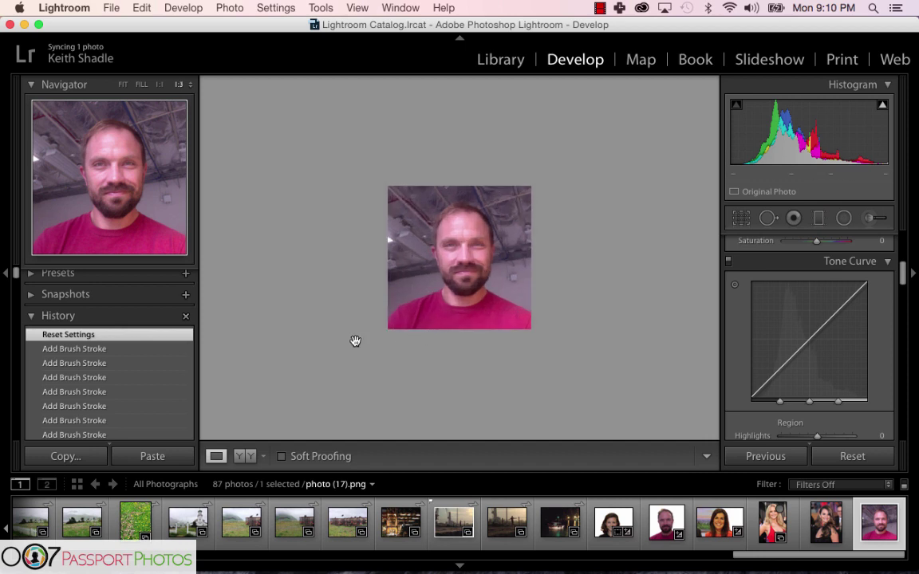
key(super+equal)
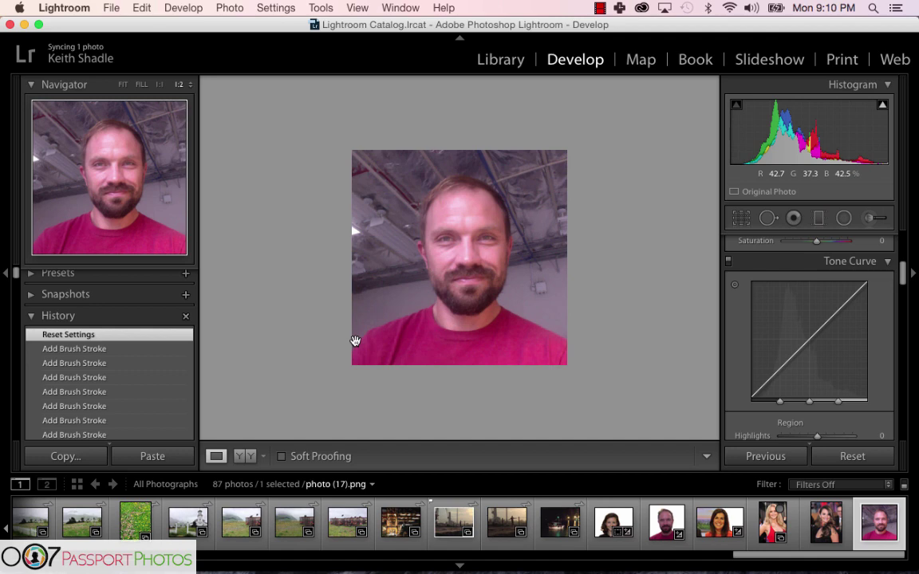
click(355, 341)
click(355, 342)
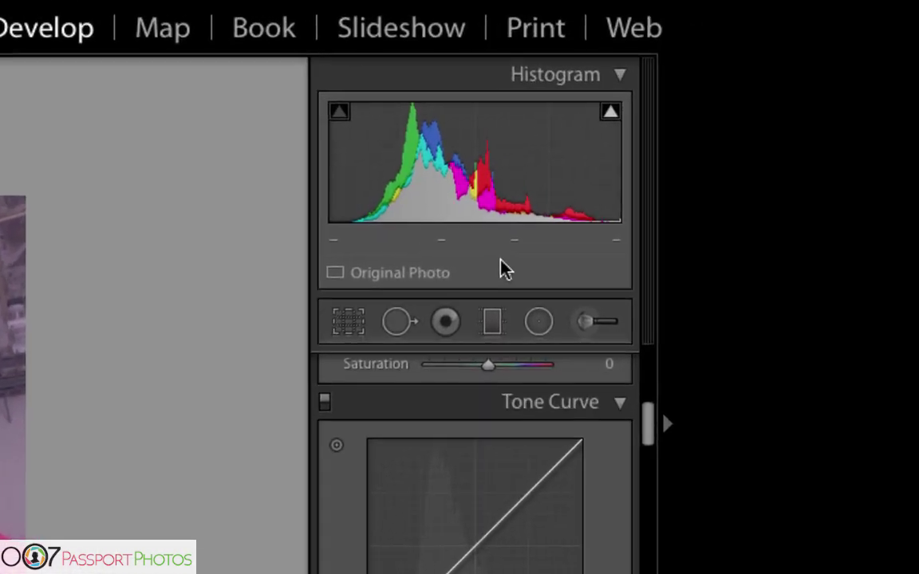
Step: Look through the Develop adjustment settings for the portrait, starting with the Basic white balance and tone controls
scroll(502, 433, up, 5)
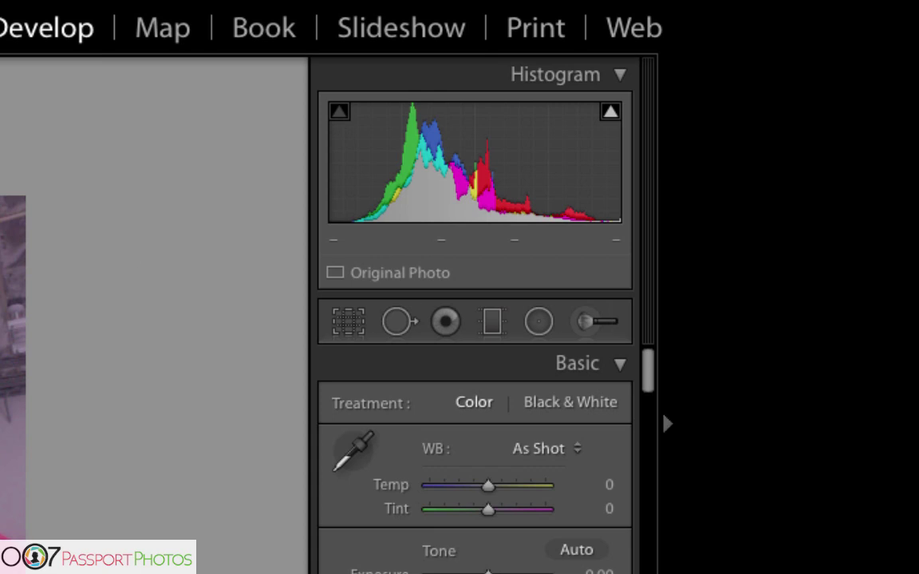
scroll(556, 485, down, 2)
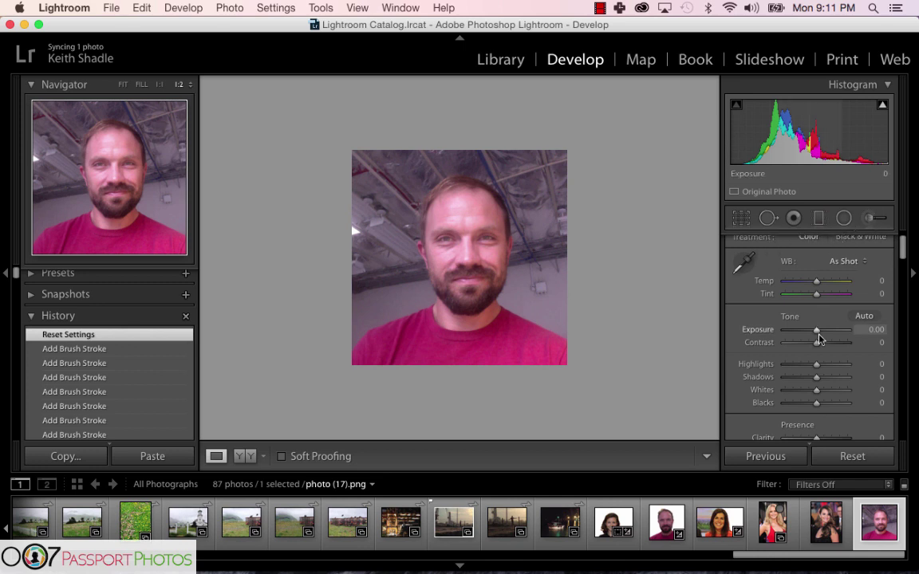
scroll(819, 339, down, 20)
scroll(819, 339, up, 20)
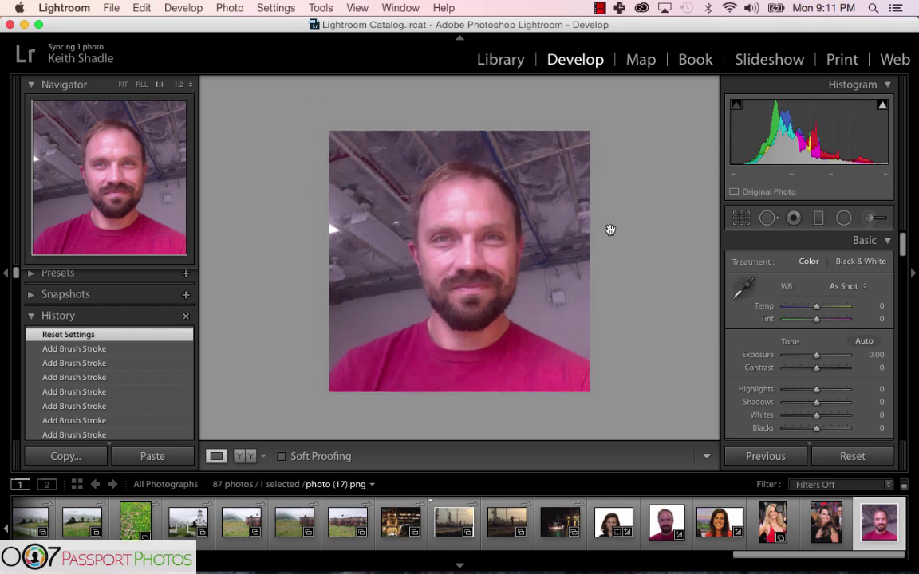
Step: Activate the Spot Removal tool in Clone mode on the portrait with brush size 80 and feather 63
key(super+equal)
key(super+equal)
key(super+minus)
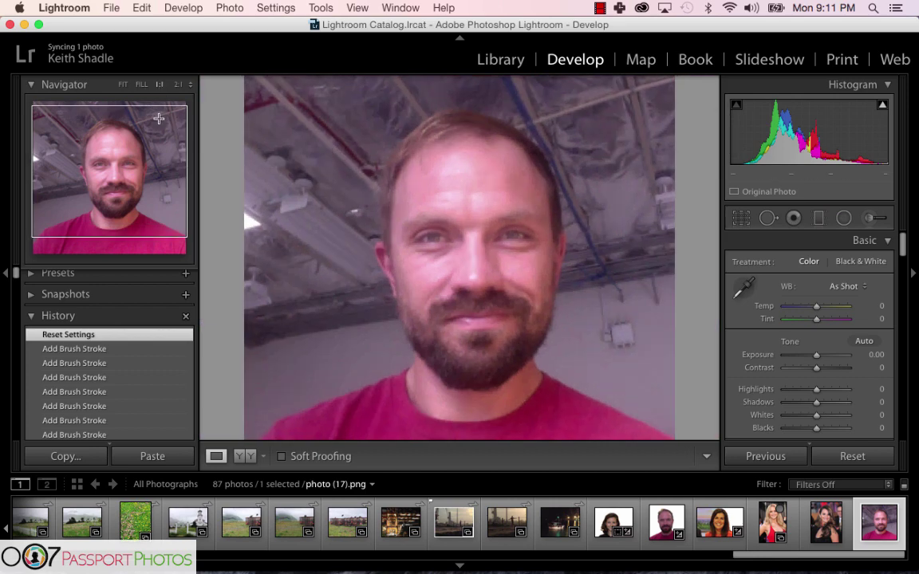
drag(331, 214, 277, 219)
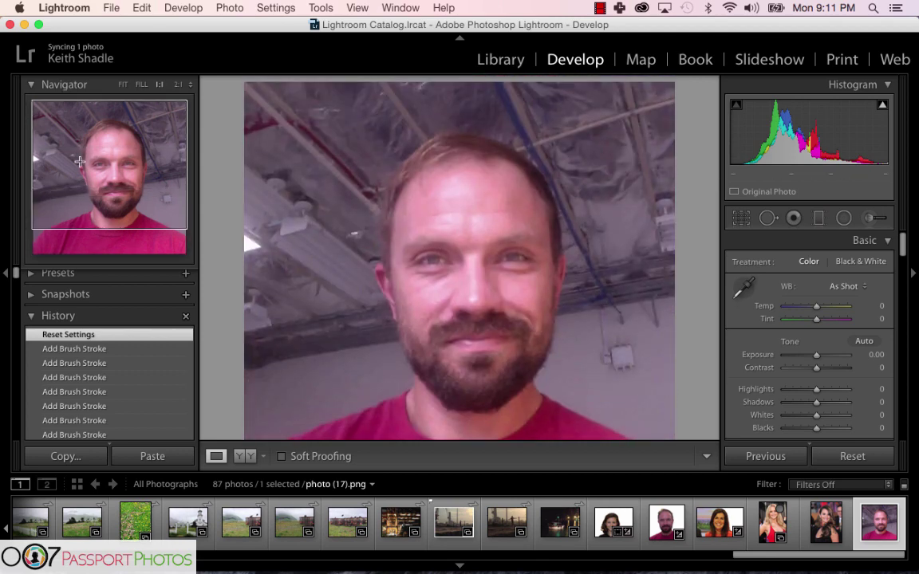
drag(140, 132, 131, 165)
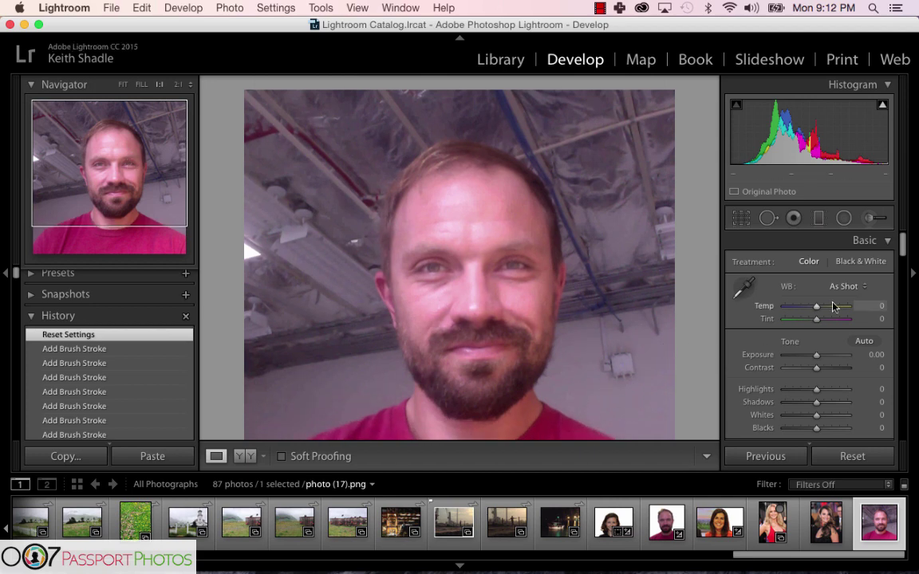
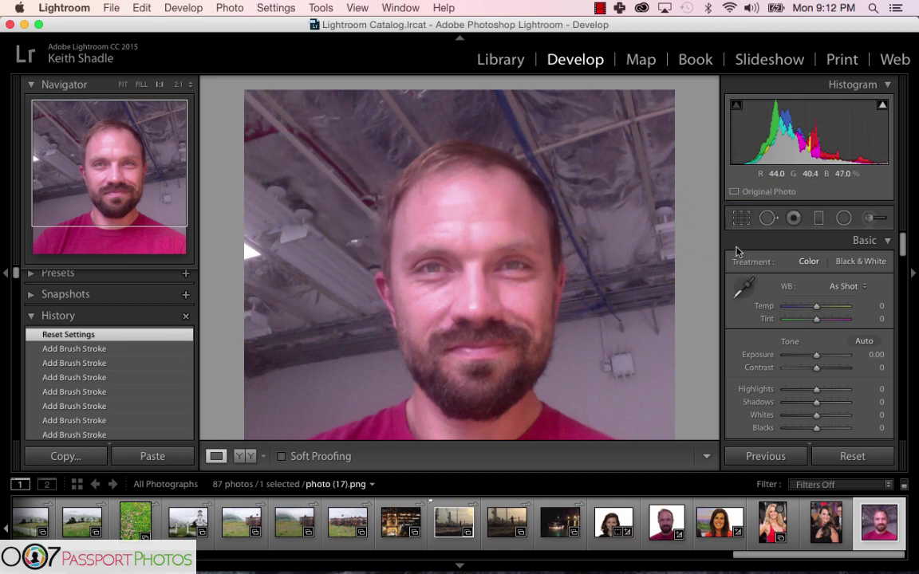
click(768, 218)
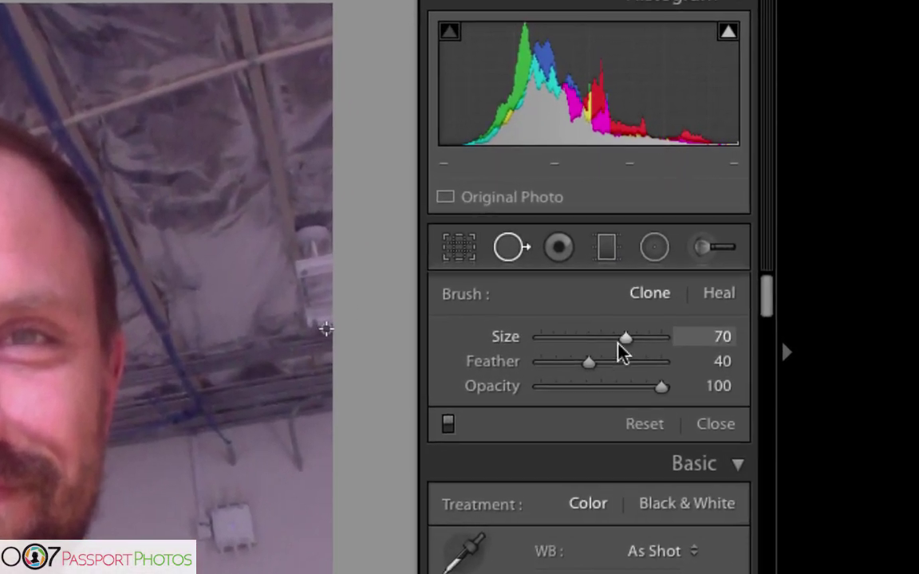
mouse_move(623, 353)
mouse_down()
mouse_move(599, 359)
mouse_move(597, 351)
mouse_move(621, 352)
mouse_up()
drag(566, 377, 652, 368)
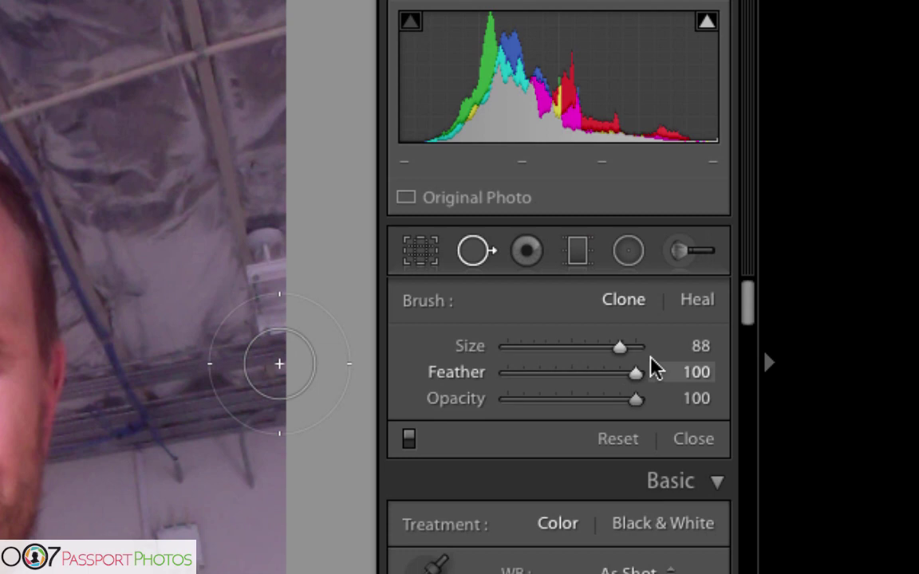
mouse_move(653, 367)
mouse_down()
mouse_move(503, 394)
mouse_move(594, 386)
mouse_move(619, 360)
mouse_up()
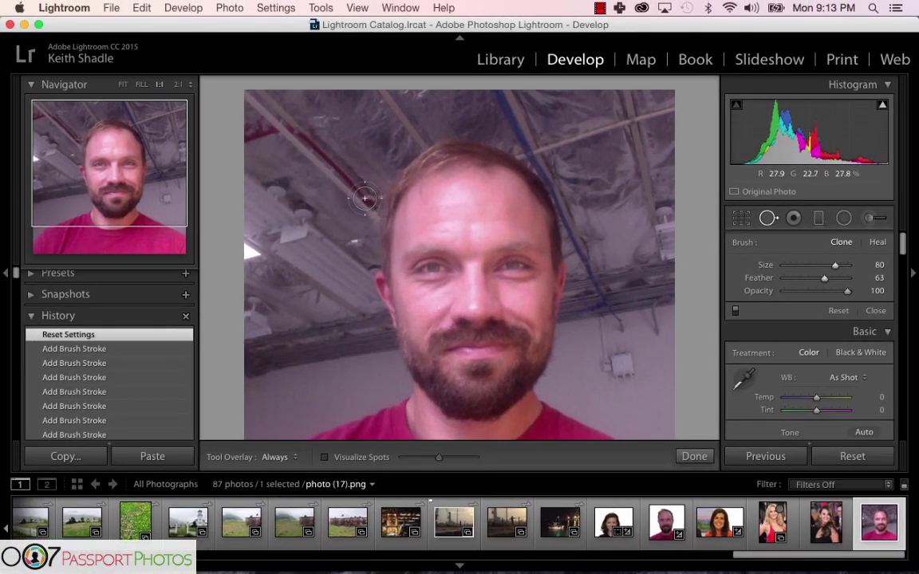
Step: Clone ceiling texture over the red pipe on one side of the head and the blue cable on the other
mouse_move(368, 196)
mouse_down()
mouse_move(311, 143)
mouse_move(253, 134)
mouse_up()
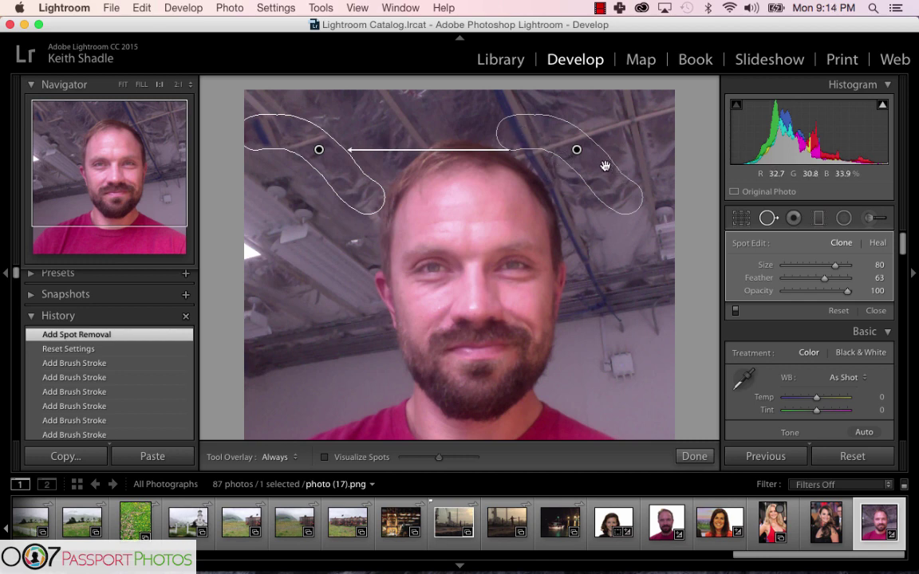
mouse_move(593, 158)
mouse_down()
mouse_move(579, 151)
mouse_move(505, 230)
mouse_move(498, 210)
mouse_move(513, 203)
mouse_move(476, 262)
mouse_move(467, 327)
mouse_move(478, 370)
mouse_move(505, 335)
mouse_move(511, 263)
mouse_move(551, 164)
mouse_move(628, 147)
mouse_move(620, 138)
mouse_move(619, 333)
mouse_move(623, 135)
mouse_up()
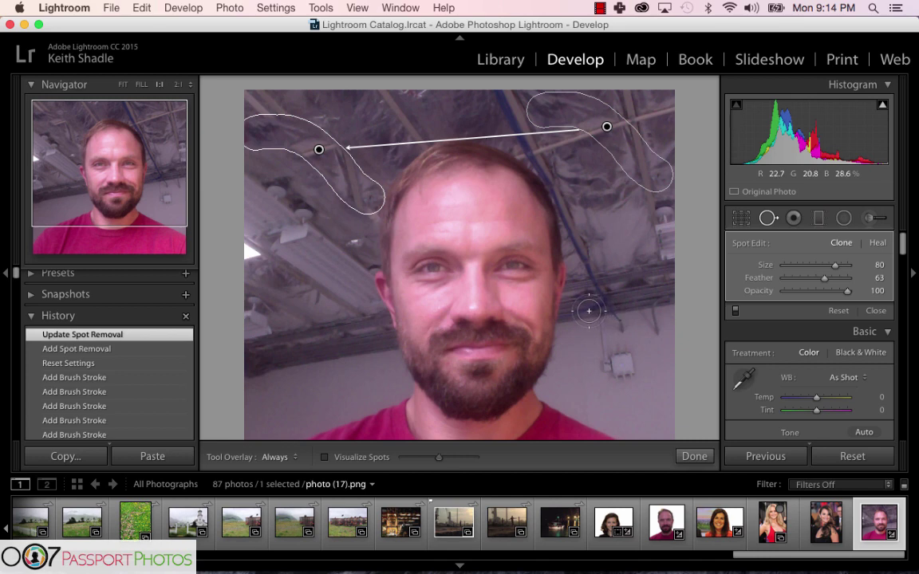
mouse_move(587, 311)
mouse_down()
mouse_move(614, 313)
mouse_move(575, 209)
mouse_up()
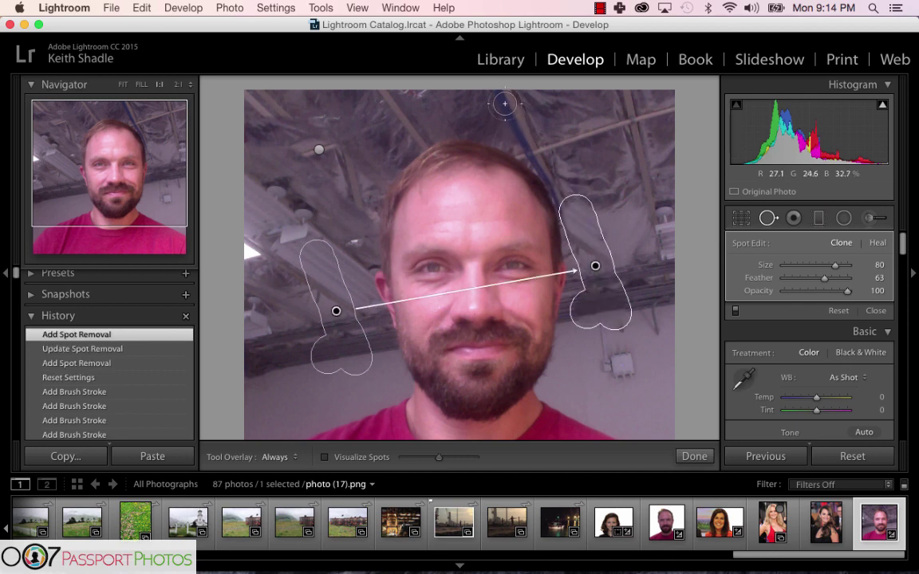
drag(498, 97, 547, 156)
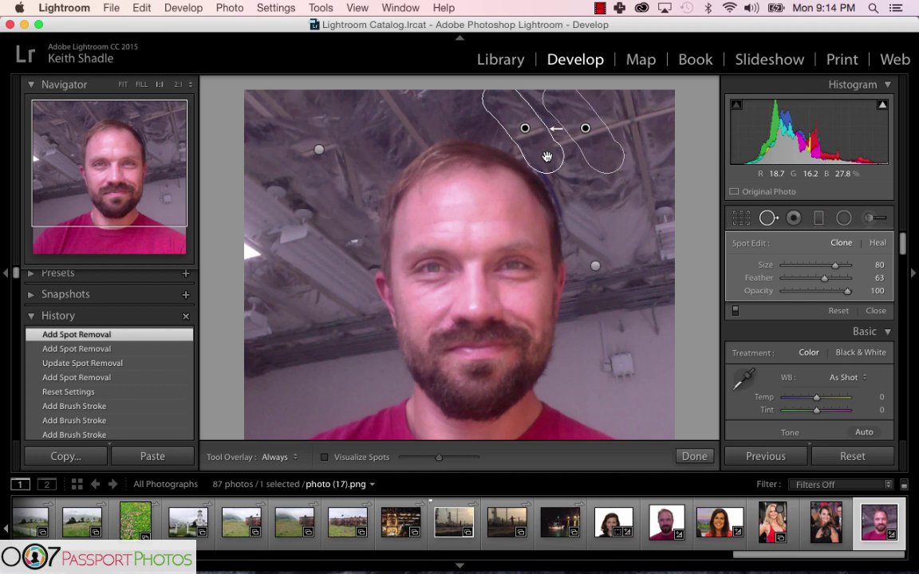
Step: Clone out the remaining blue cable along the edge of the man's hair using a spot size of 75
click(177, 86)
drag(134, 144, 136, 126)
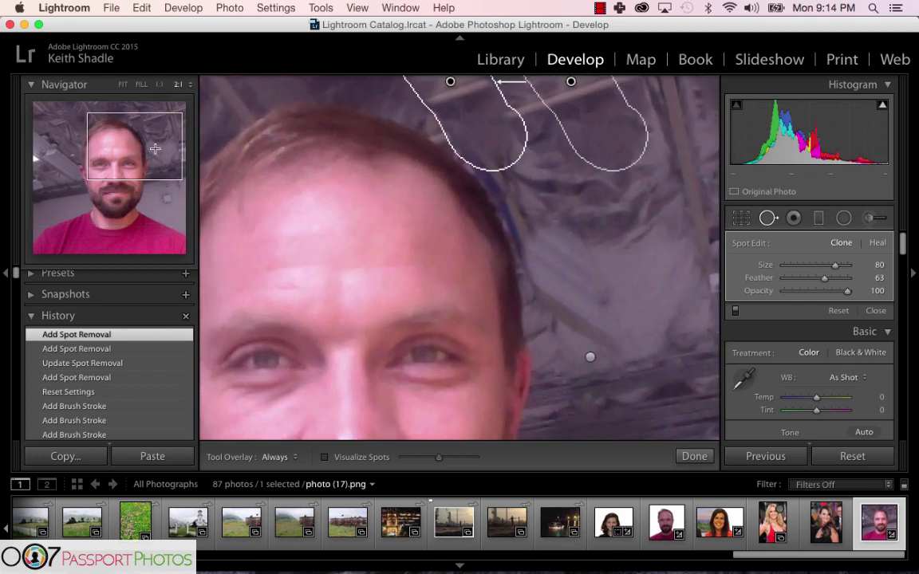
click(830, 267)
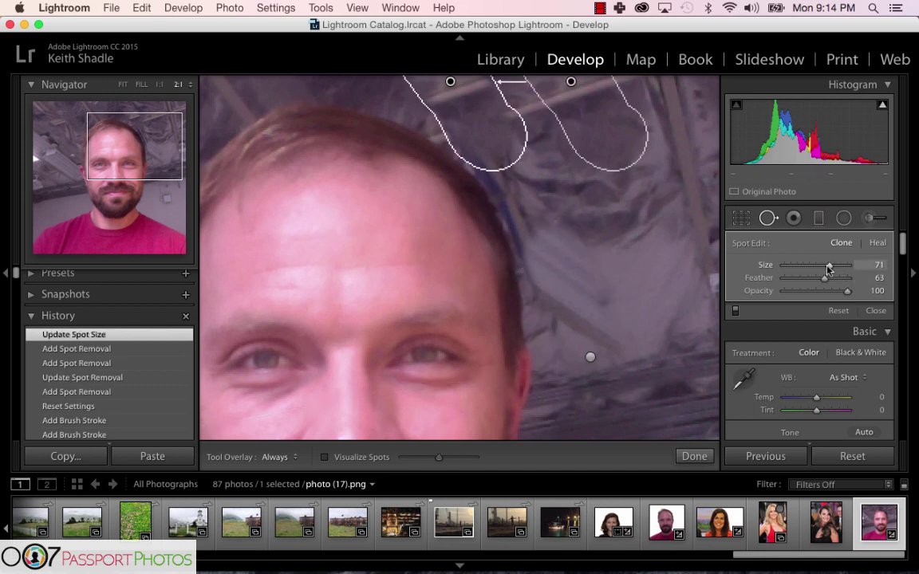
drag(822, 266, 819, 267)
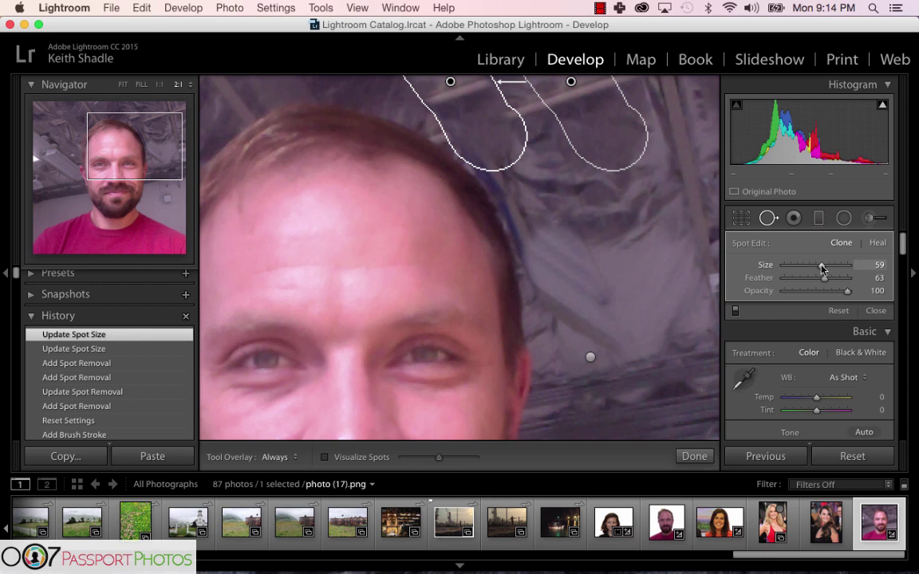
drag(825, 268, 828, 267)
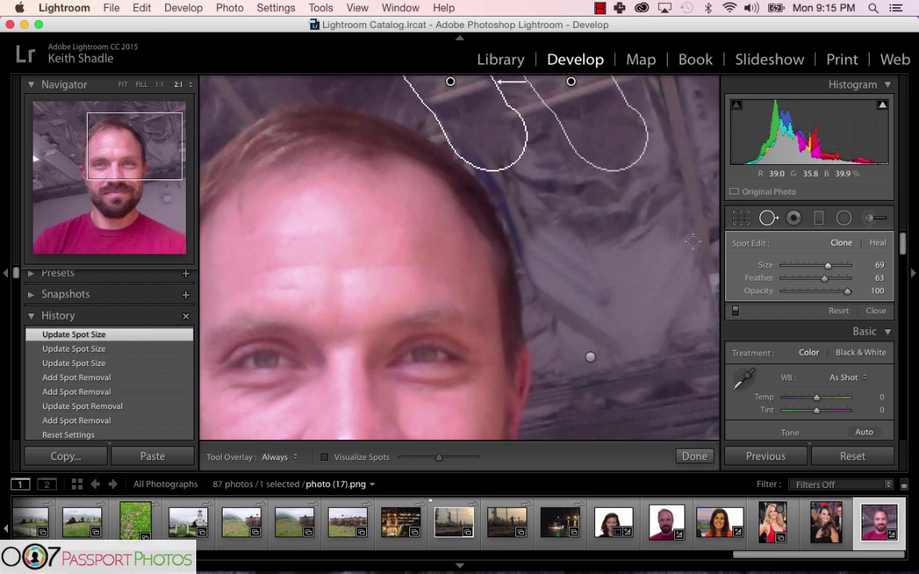
drag(840, 269, 832, 268)
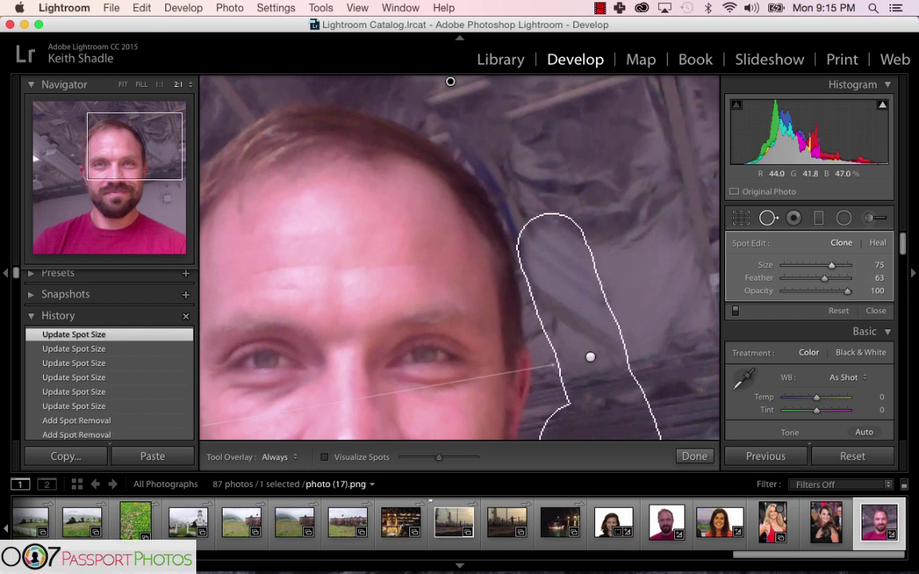
drag(497, 185, 451, 118)
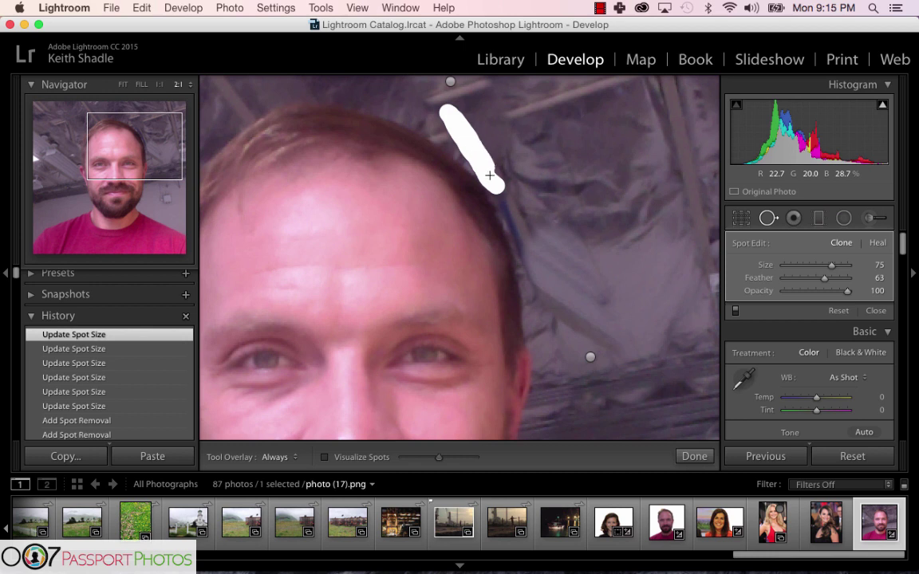
drag(500, 201, 507, 211)
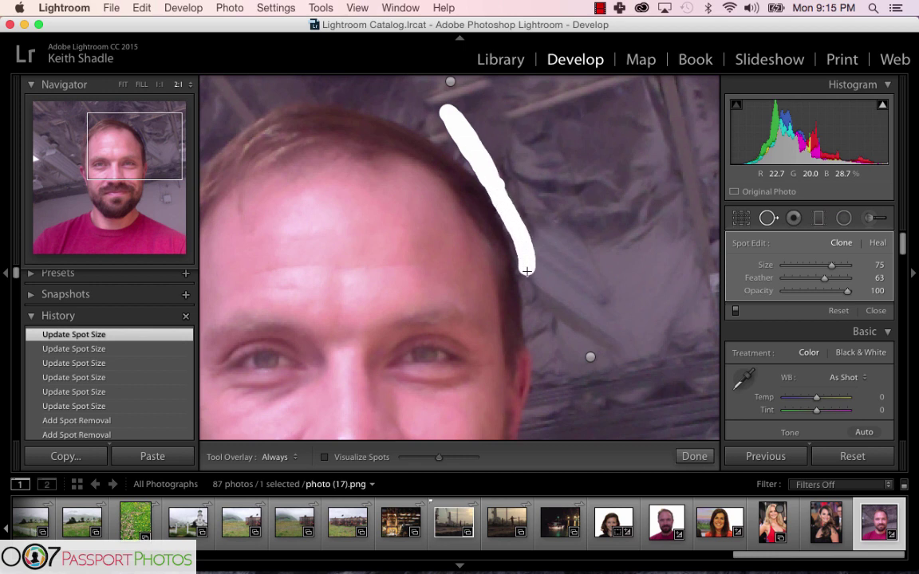
drag(541, 298, 540, 297)
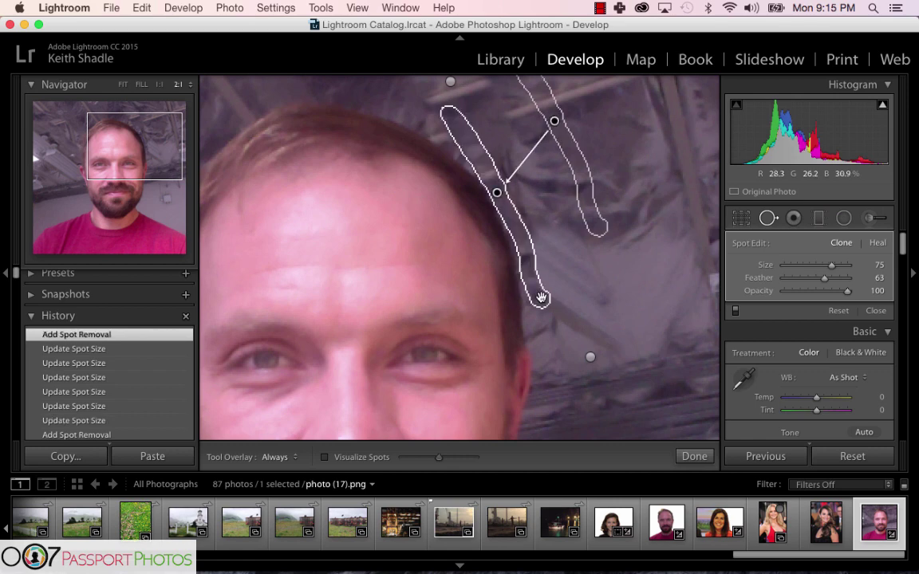
drag(134, 149, 89, 164)
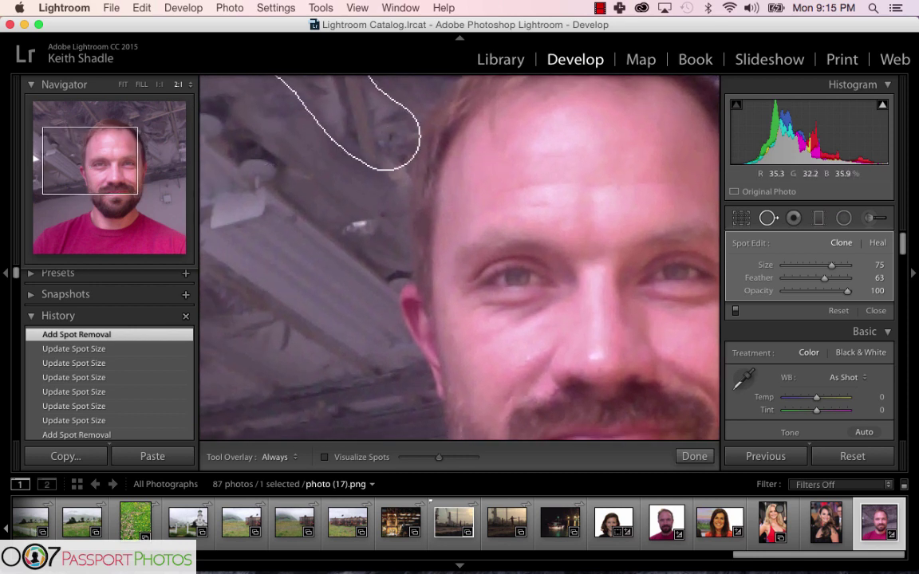
Step: Clone ceiling texture over the bright spot beside the head and the dark mark above the ear
drag(330, 233, 391, 213)
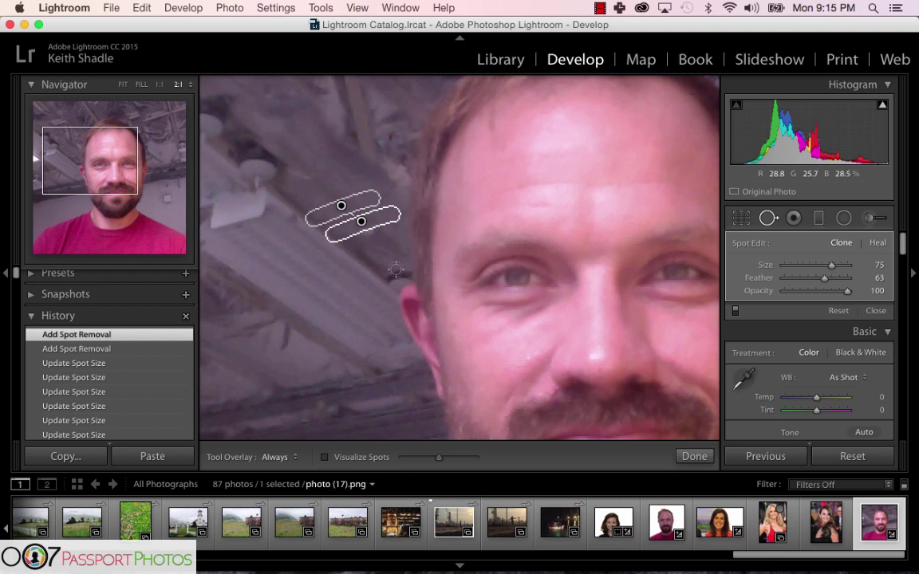
drag(406, 275, 376, 280)
drag(379, 227, 351, 236)
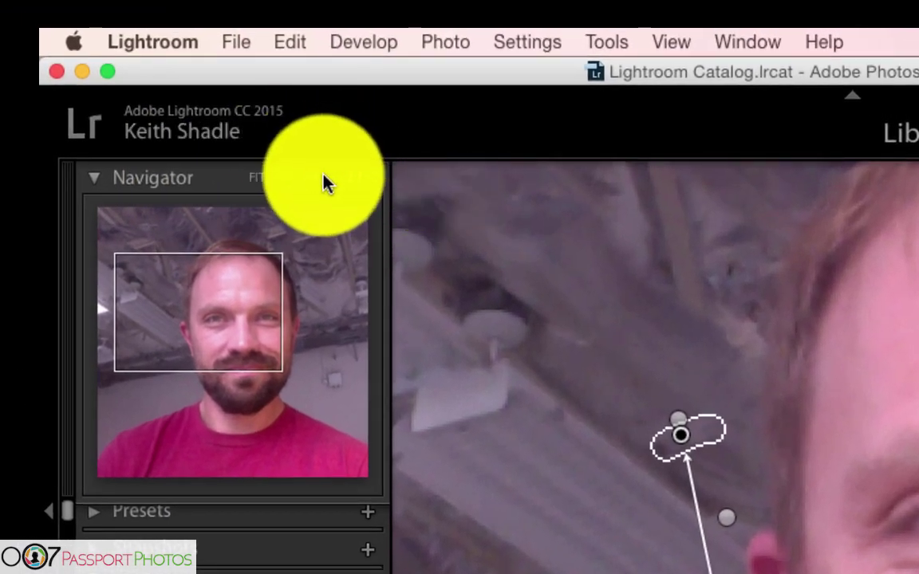
click(323, 180)
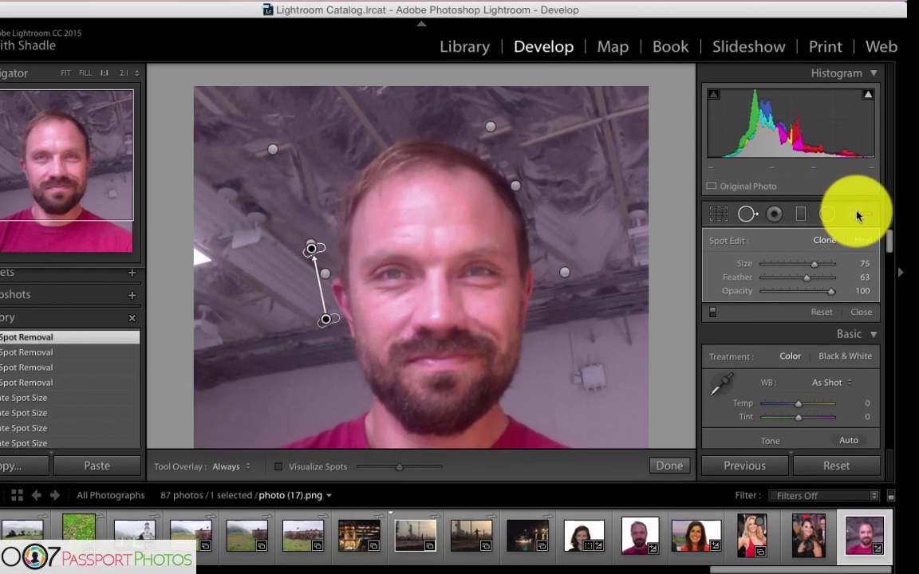
Step: Activate the Adjustment Brush and reset its Exposure and Contrast to 0
click(856, 214)
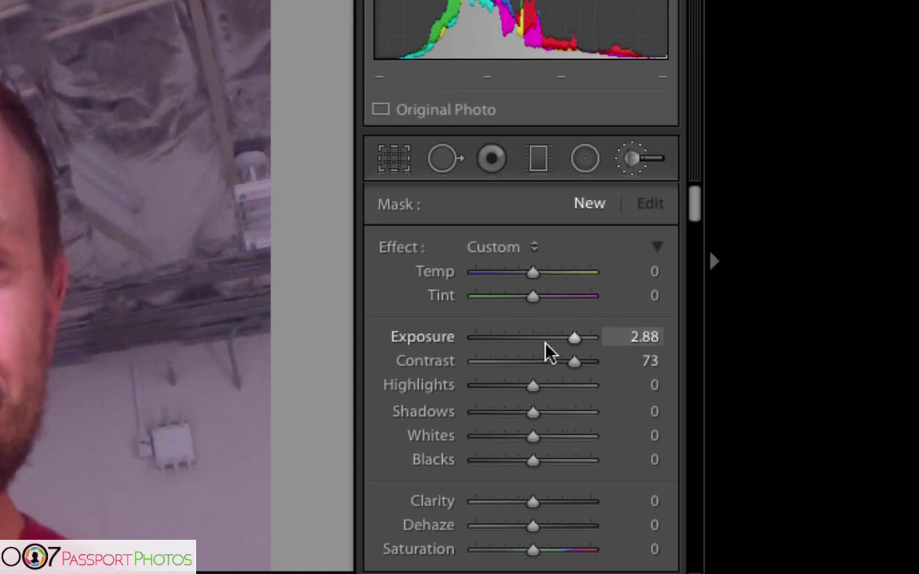
double_click(419, 337)
double_click(417, 360)
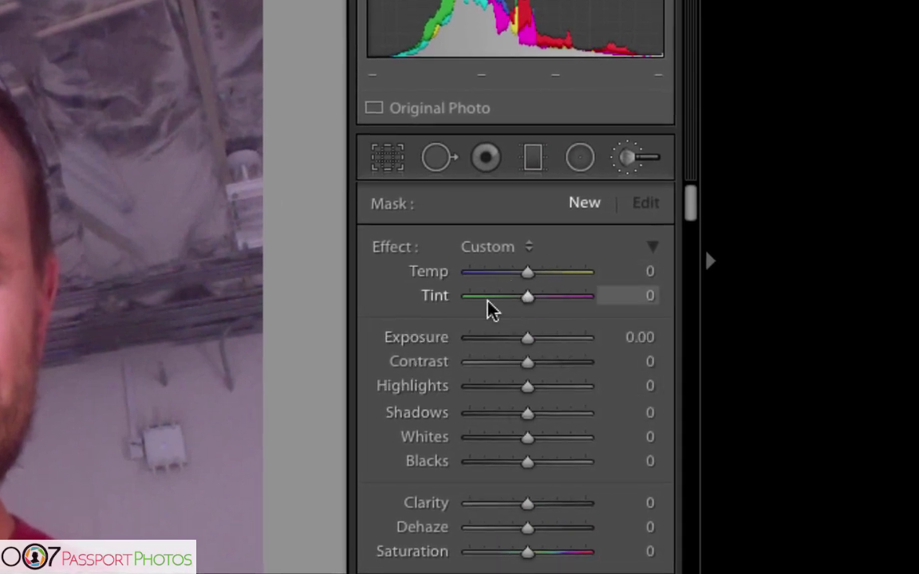
Step: Compare the settings of brushes A and B, ending on brush A
scroll(491, 312, down, 10)
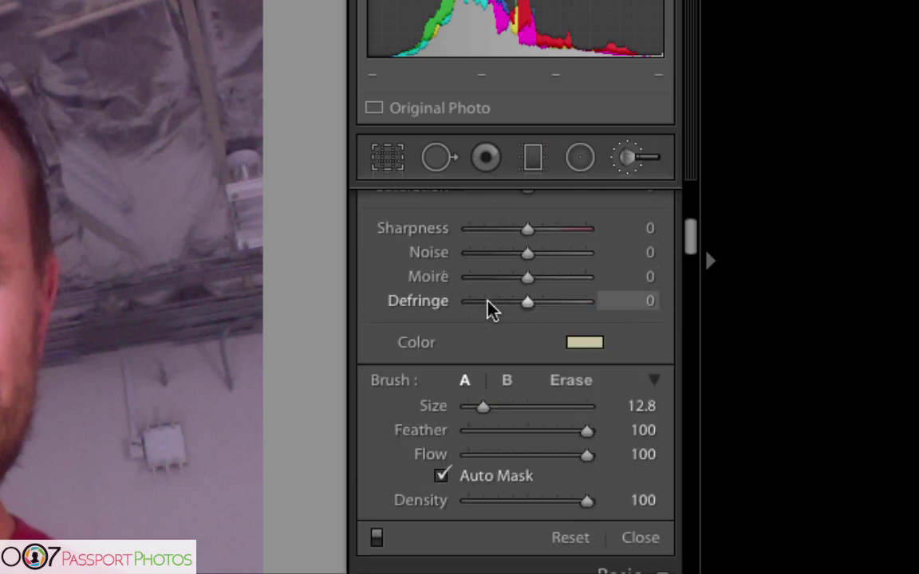
scroll(477, 310, down, 1)
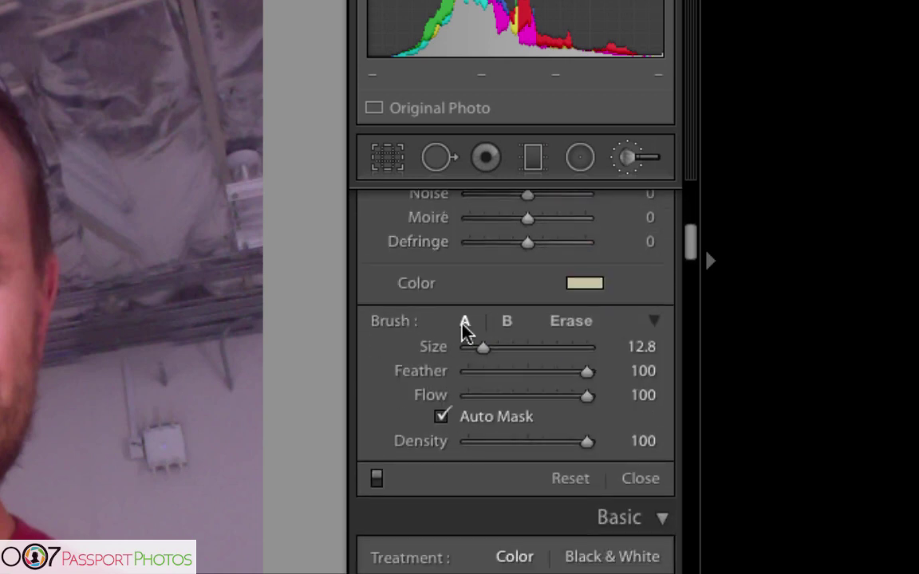
click(506, 327)
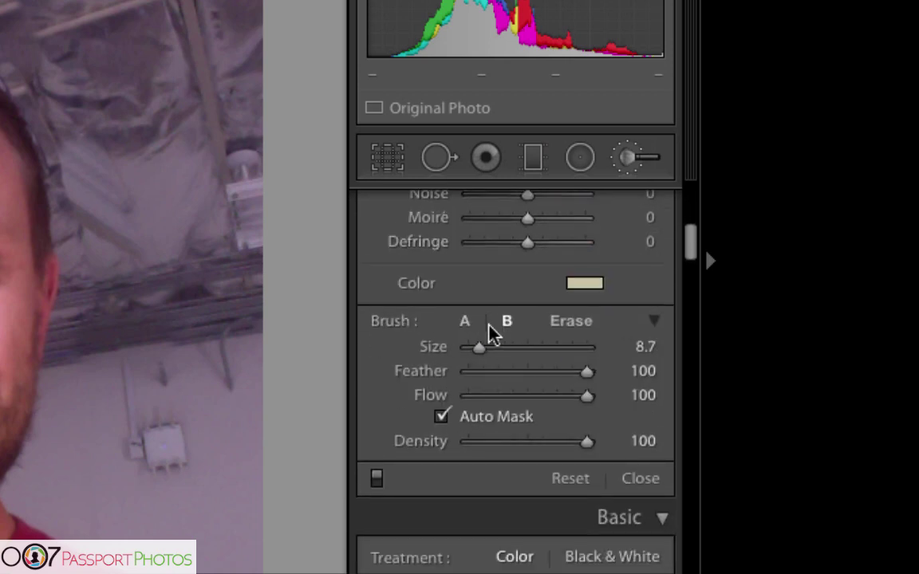
click(468, 327)
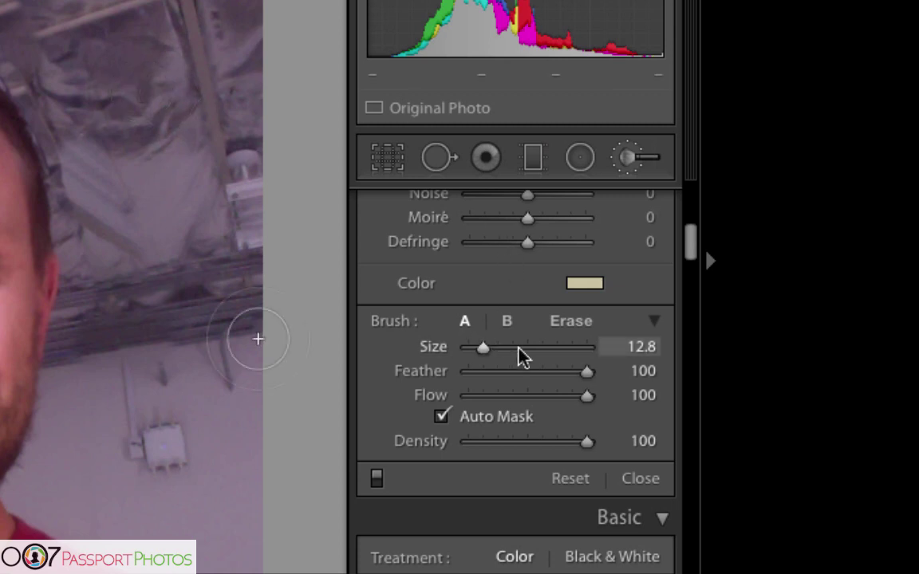
Step: Try a feather of 68 for brush A and return it to 100
mouse_move(588, 377)
mouse_down()
mouse_move(562, 384)
mouse_move(610, 377)
mouse_move(470, 392)
mouse_move(511, 372)
mouse_move(544, 367)
mouse_move(550, 375)
mouse_up()
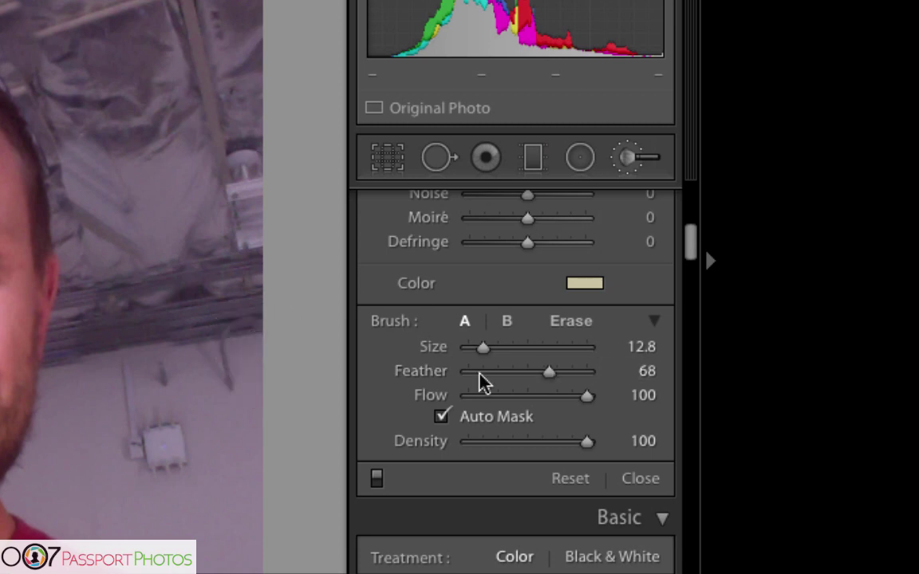
scroll(575, 353, up, 3)
scroll(529, 373, down, 5)
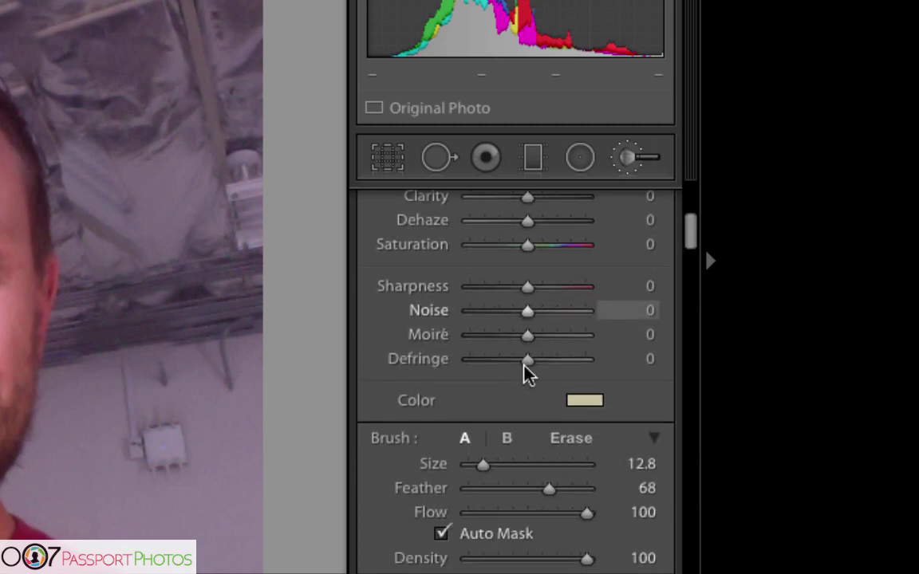
drag(548, 317, 612, 339)
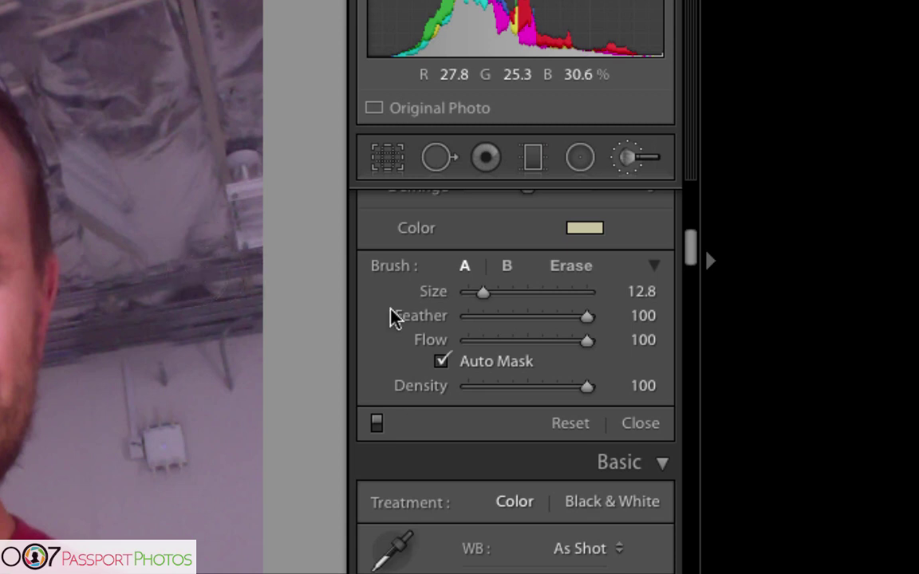
Step: Set the brush size to 16.9, turn off Auto Mask and paint a mask over the ceiling in the portrait's upper right
drag(481, 293, 488, 301)
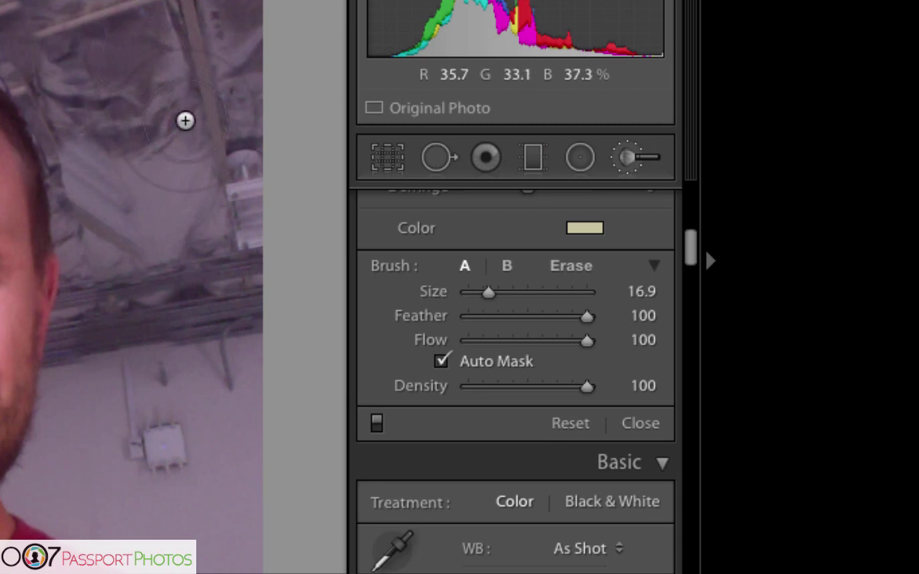
click(445, 366)
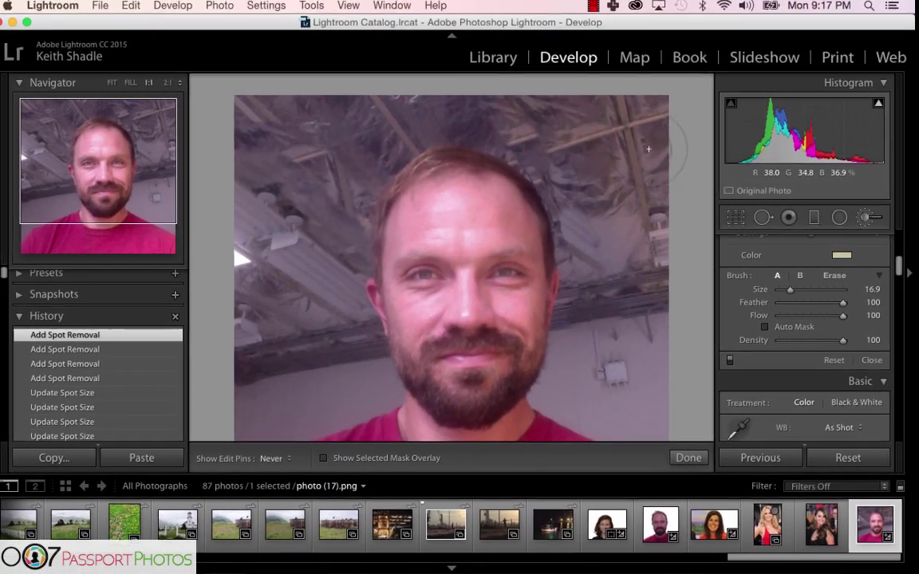
click(638, 208)
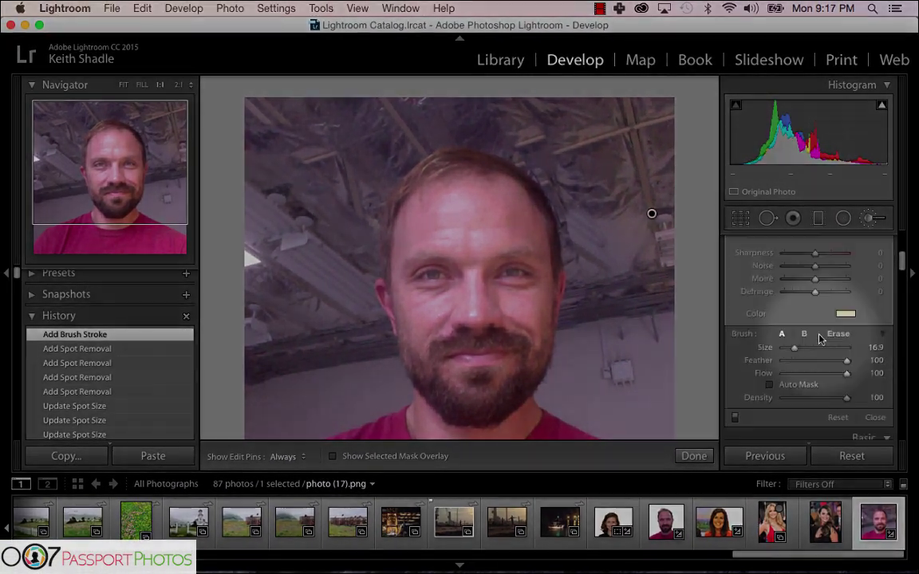
Step: Set the painted mask's Exposure to 4.00, Contrast to 95 and Whites to 92
scroll(819, 327, down, 2)
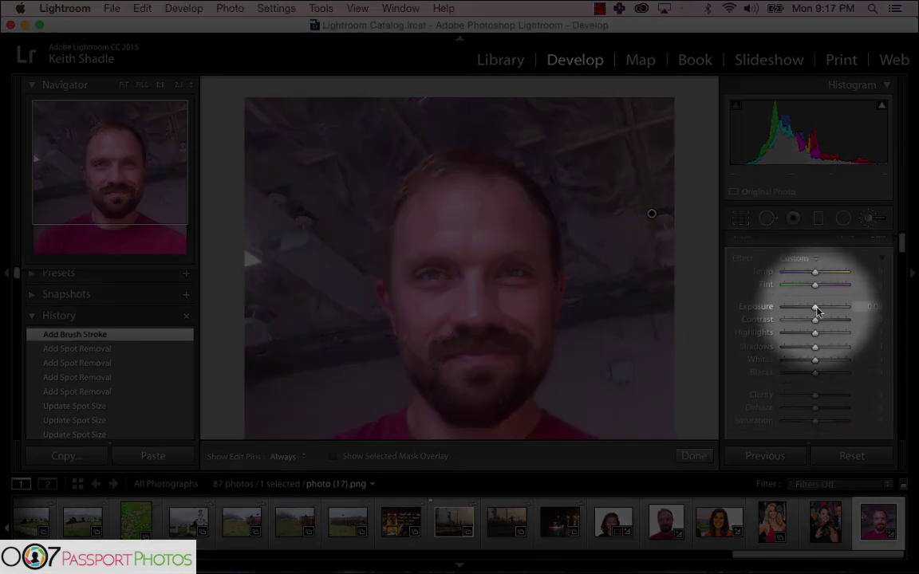
drag(817, 309, 846, 320)
drag(815, 366, 845, 366)
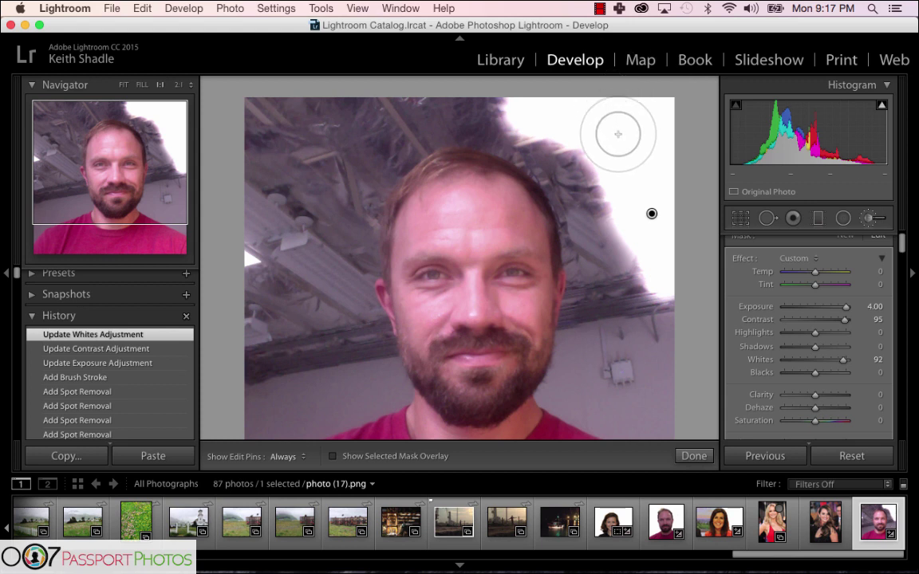
Step: Brush the rest of the background white, leaving a narrow unpainted border around the man's head, neck and shoulders
click(398, 115)
mouse_move(397, 114)
mouse_down()
mouse_move(536, 110)
mouse_move(229, 91)
mouse_move(245, 158)
mouse_move(245, 245)
mouse_move(276, 97)
mouse_move(270, 211)
mouse_move(288, 121)
mouse_move(288, 193)
mouse_move(332, 97)
mouse_move(311, 168)
mouse_move(351, 121)
mouse_move(358, 138)
mouse_move(306, 201)
mouse_move(294, 258)
mouse_move(280, 191)
mouse_move(269, 346)
mouse_move(267, 273)
mouse_move(258, 317)
mouse_move(343, 162)
mouse_move(317, 333)
mouse_move(331, 190)
mouse_move(259, 387)
mouse_up()
key(h)
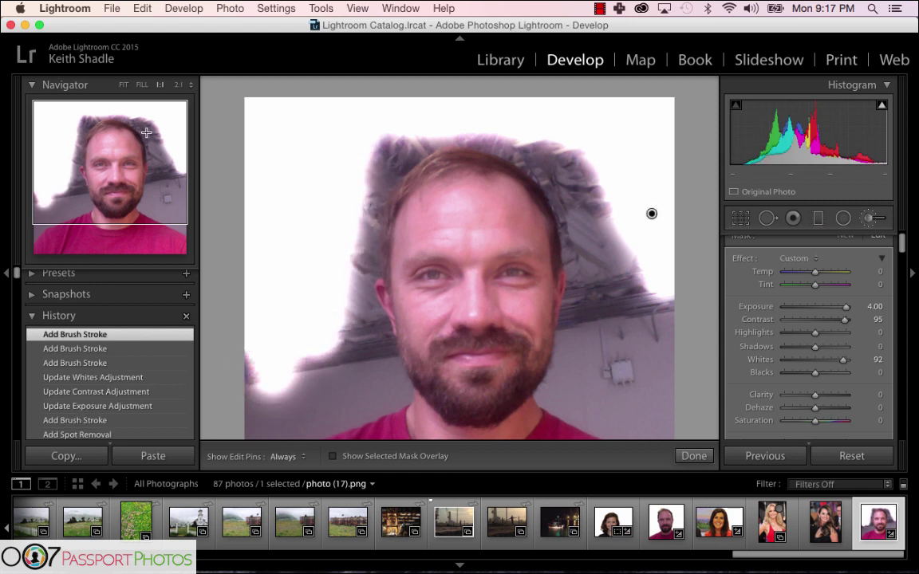
mouse_move(373, 123)
mouse_down()
mouse_move(396, 119)
mouse_move(361, 144)
mouse_move(375, 119)
mouse_up()
key(h)
mouse_move(563, 136)
mouse_down()
mouse_move(620, 232)
mouse_move(620, 331)
mouse_move(605, 378)
mouse_move(622, 387)
mouse_move(662, 344)
mouse_move(664, 276)
mouse_move(655, 363)
mouse_up()
key(h)
key(h)
key(h)
drag(138, 168, 136, 217)
key(h)
mouse_move(257, 216)
mouse_down()
mouse_move(261, 268)
mouse_move(335, 205)
mouse_move(355, 213)
mouse_move(334, 153)
mouse_move(330, 233)
mouse_move(302, 244)
mouse_move(342, 234)
mouse_move(277, 238)
mouse_up()
key(h)
key(h)
mouse_move(627, 219)
mouse_down()
mouse_move(619, 140)
mouse_move(605, 247)
mouse_move(652, 270)
mouse_move(667, 250)
mouse_move(665, 185)
mouse_up()
key(h)
drag(135, 190, 134, 166)
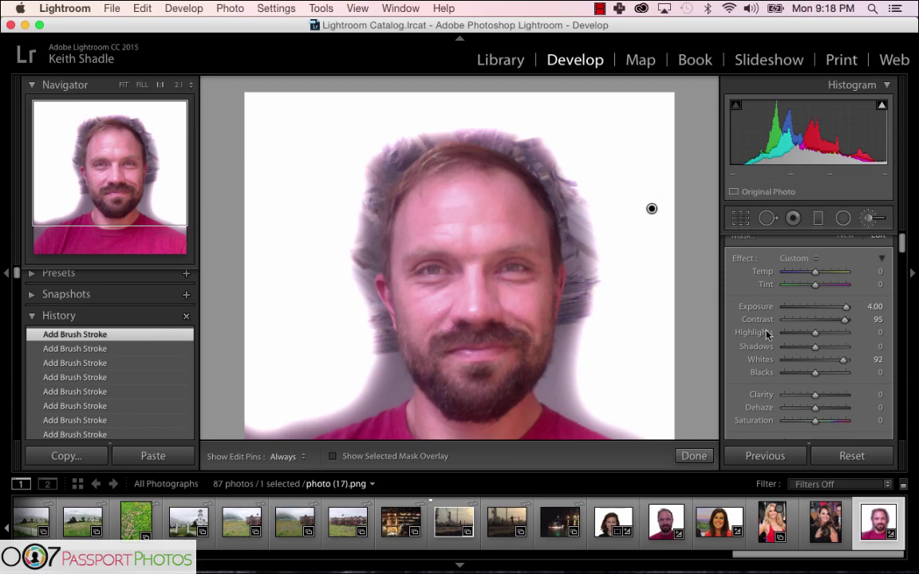
Step: Turn on Auto Mask for the brush and paint over the background beside the ear on the image's right side
scroll(765, 334, down, 5)
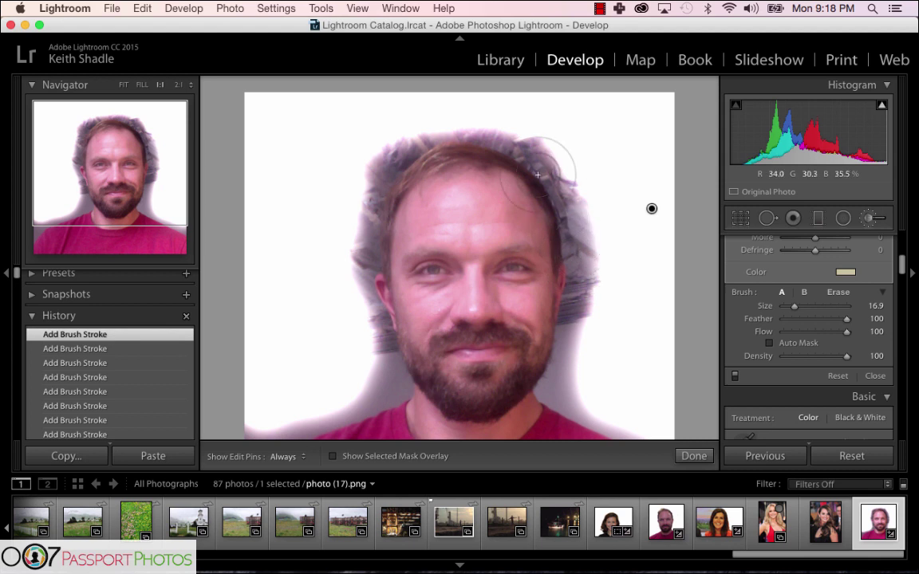
mouse_move(568, 195)
mouse_down()
mouse_move(527, 183)
mouse_move(597, 205)
mouse_move(592, 243)
mouse_up()
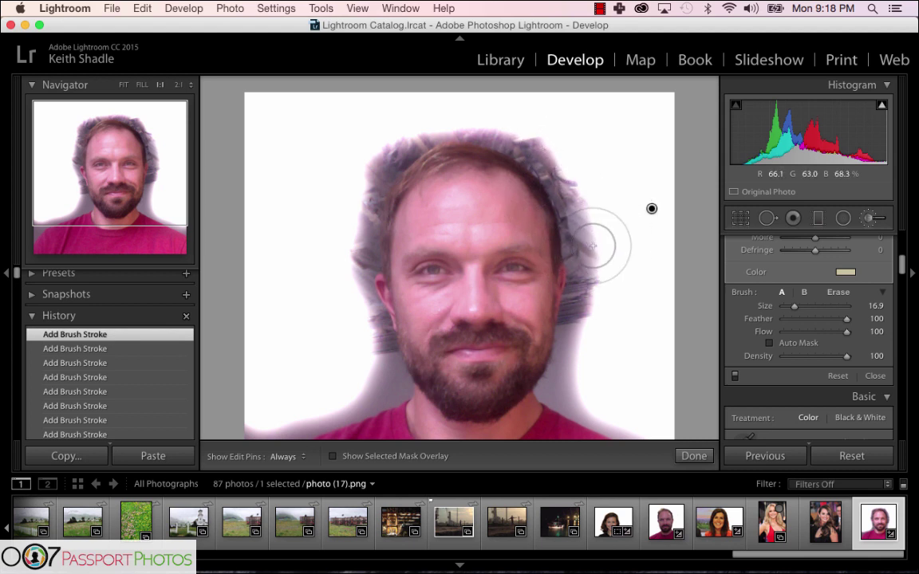
mouse_move(521, 187)
mouse_down()
mouse_move(549, 159)
mouse_move(593, 234)
mouse_move(530, 156)
mouse_move(577, 216)
mouse_move(631, 337)
mouse_move(599, 264)
mouse_move(519, 162)
mouse_move(562, 203)
mouse_move(510, 160)
mouse_move(592, 278)
mouse_move(498, 92)
mouse_move(599, 305)
mouse_move(536, 154)
mouse_move(601, 265)
mouse_move(715, 324)
mouse_up()
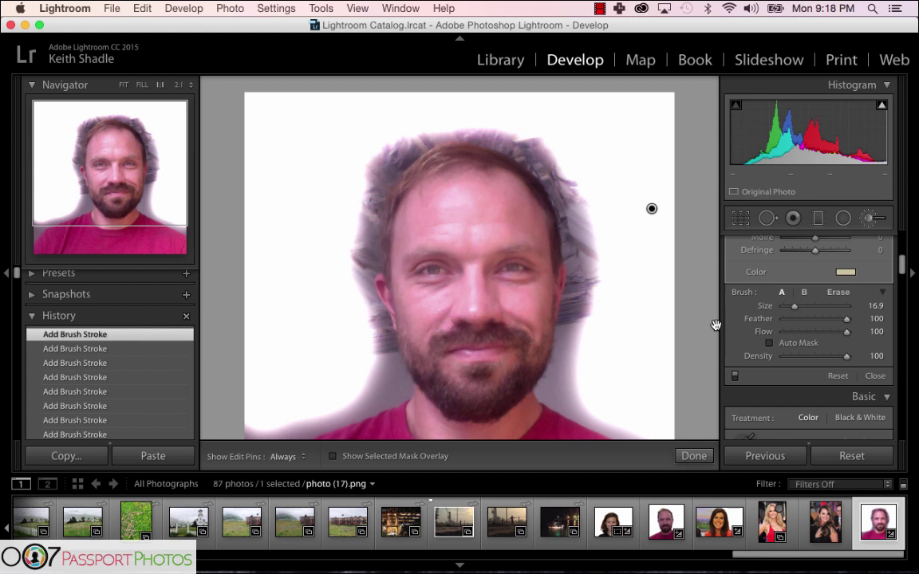
click(770, 344)
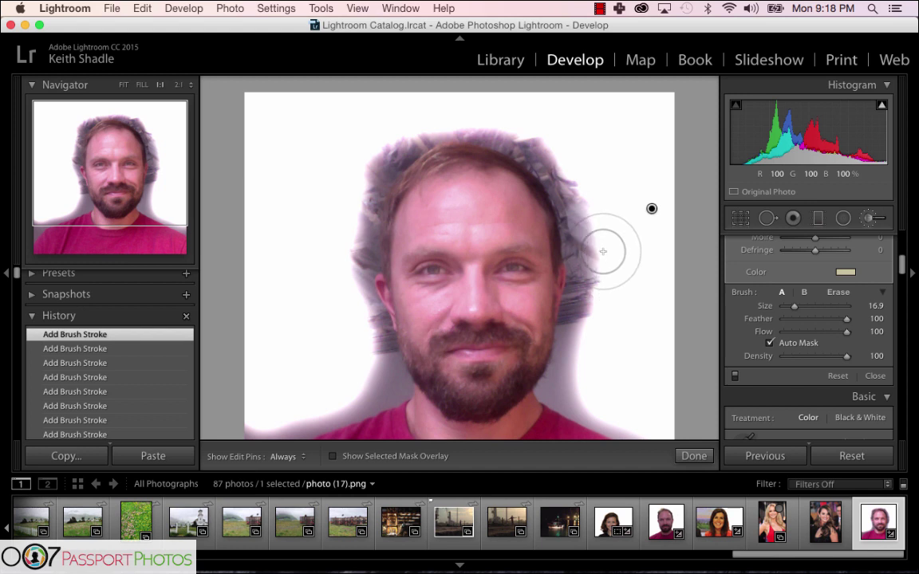
key(h)
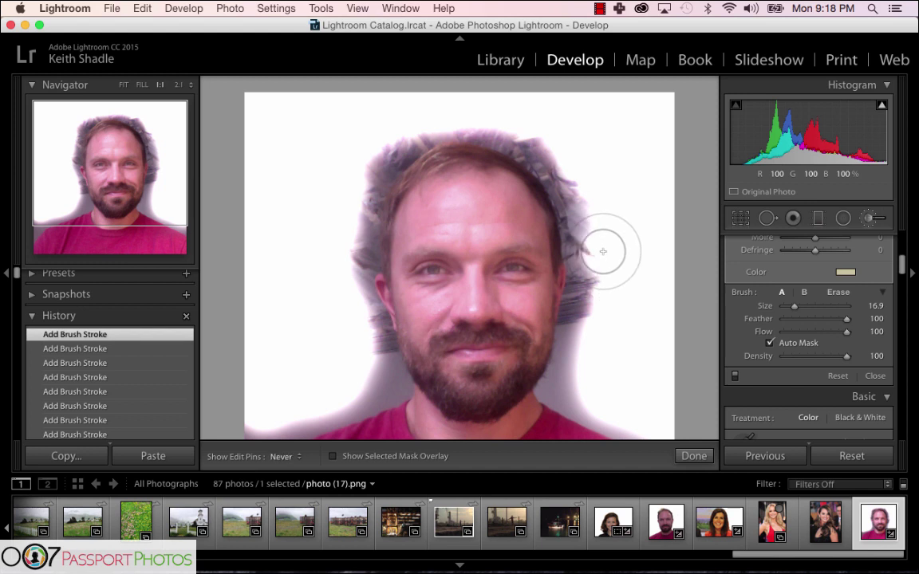
key(h)
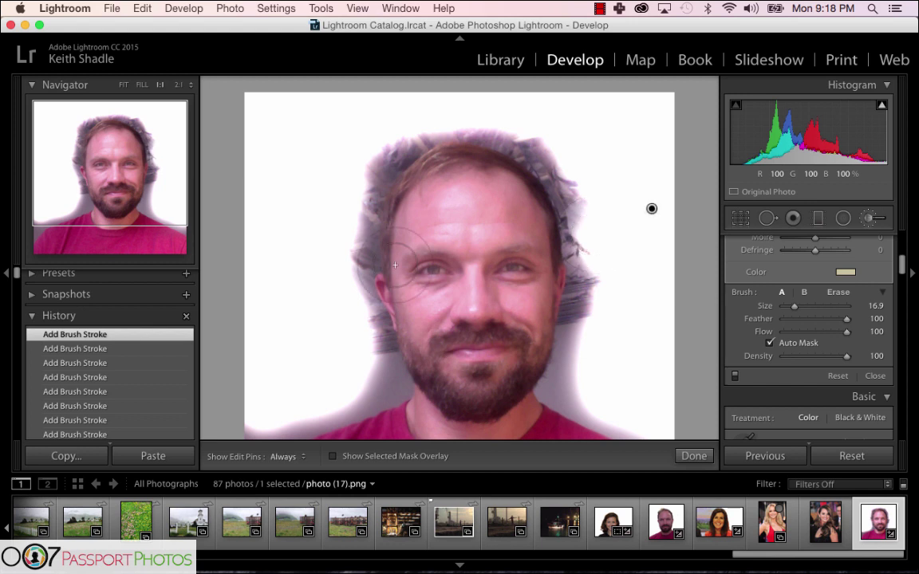
Step: Whiten the remaining background along the shoulder, neck and jaw on the image's left side with the Auto Mask brush
click(166, 206)
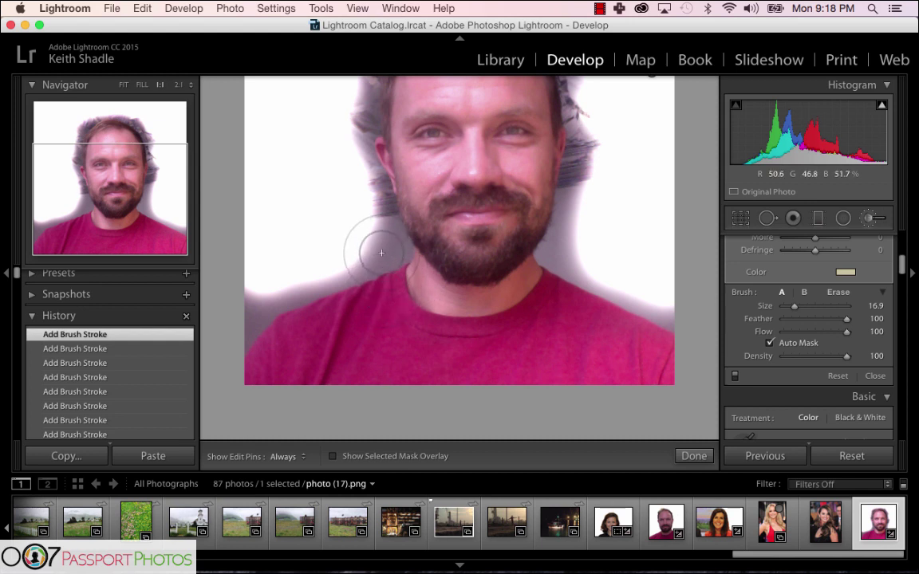
key(h)
mouse_move(362, 247)
mouse_down()
mouse_move(270, 278)
mouse_move(359, 256)
mouse_move(271, 275)
mouse_move(232, 320)
mouse_move(244, 291)
mouse_move(232, 319)
mouse_move(276, 280)
mouse_move(242, 311)
mouse_move(237, 333)
mouse_move(311, 247)
mouse_up()
key(h)
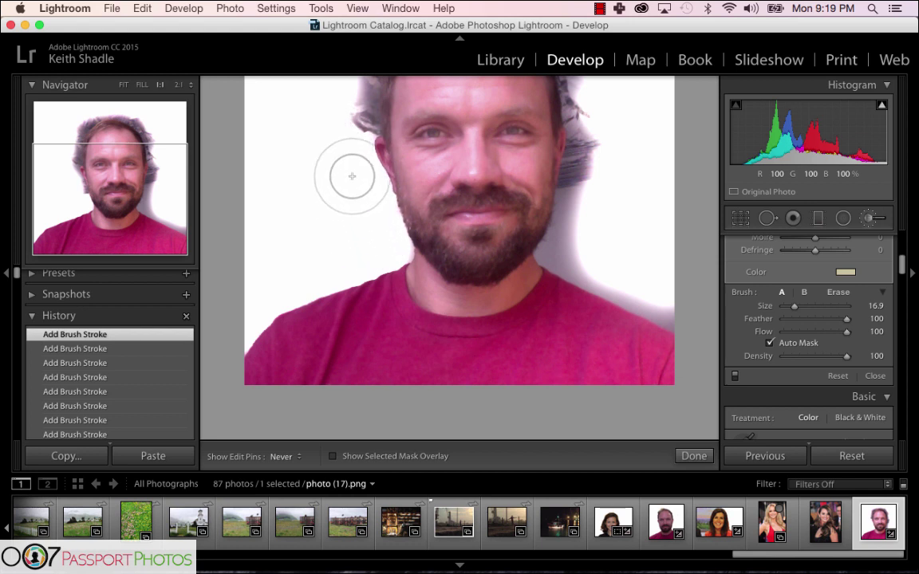
key(h)
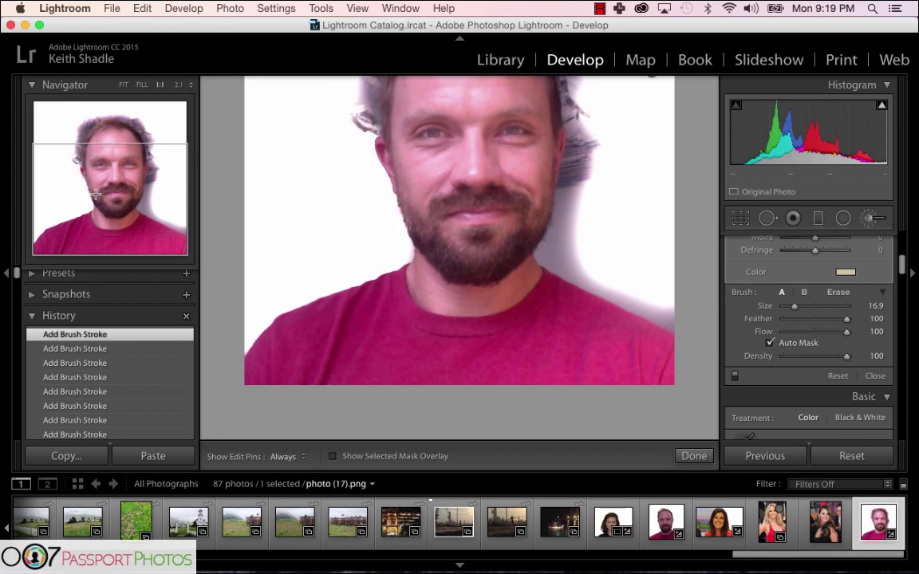
Step: Whiten the leftover background around the hair, from the ear on the image's left side up over the top of the head
click(98, 167)
key(h)
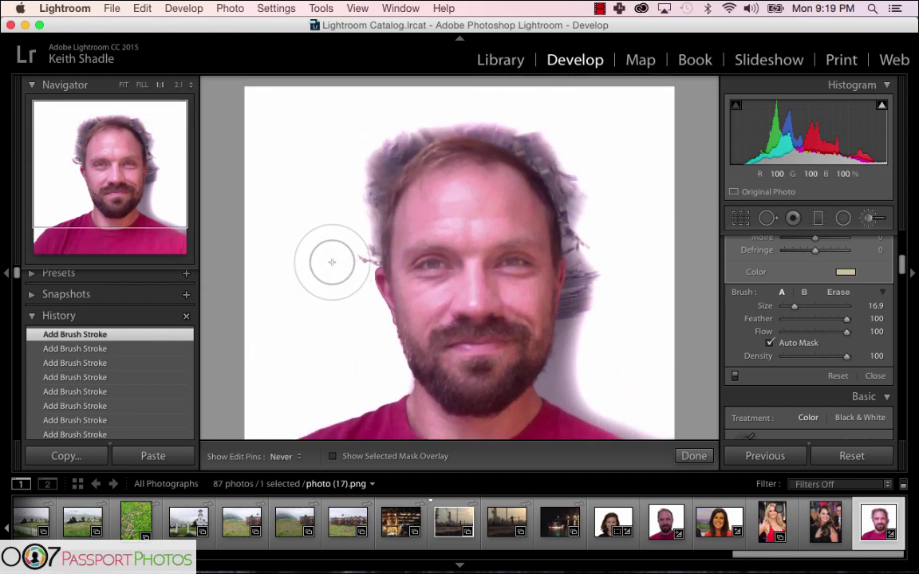
mouse_move(337, 270)
mouse_down()
mouse_move(338, 218)
mouse_move(366, 135)
mouse_up()
key(h)
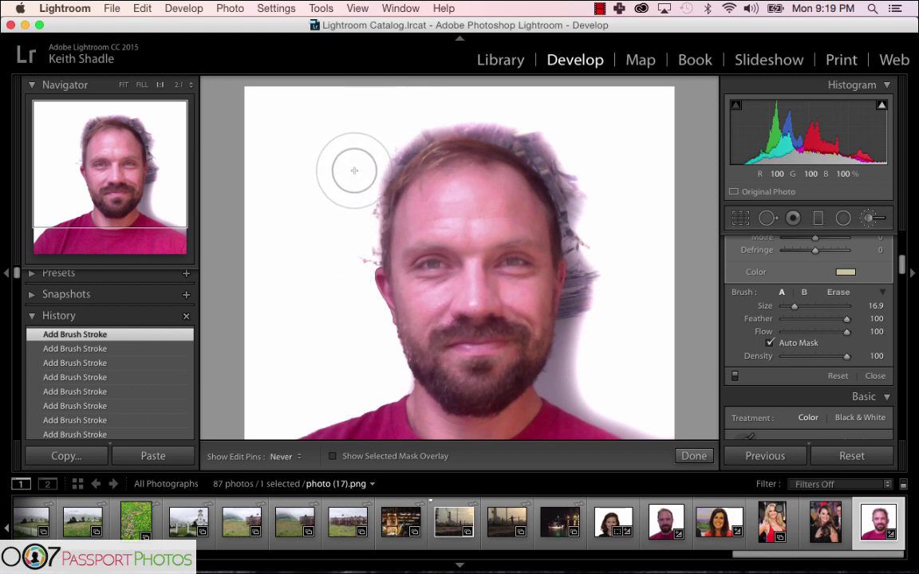
mouse_move(486, 102)
mouse_down()
mouse_move(559, 130)
mouse_move(572, 146)
mouse_move(487, 104)
mouse_up()
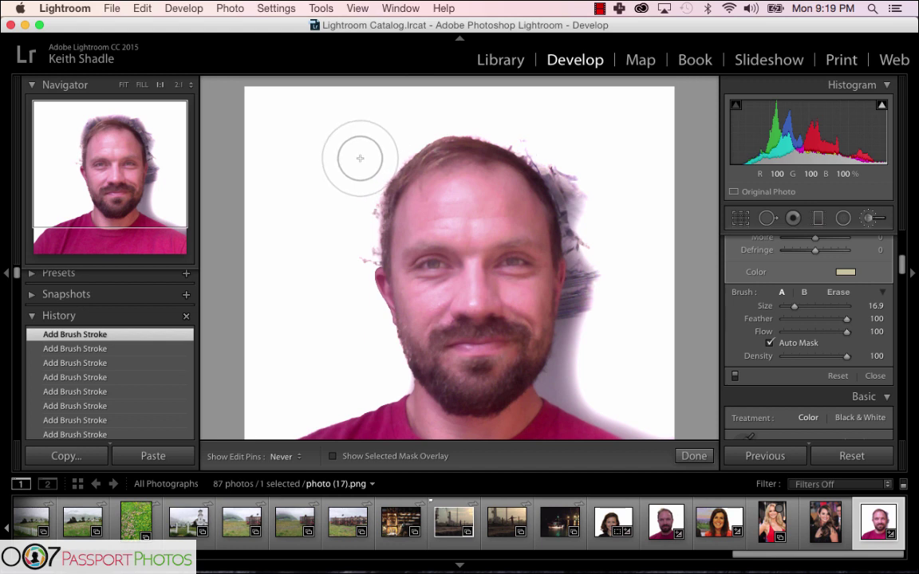
key(h)
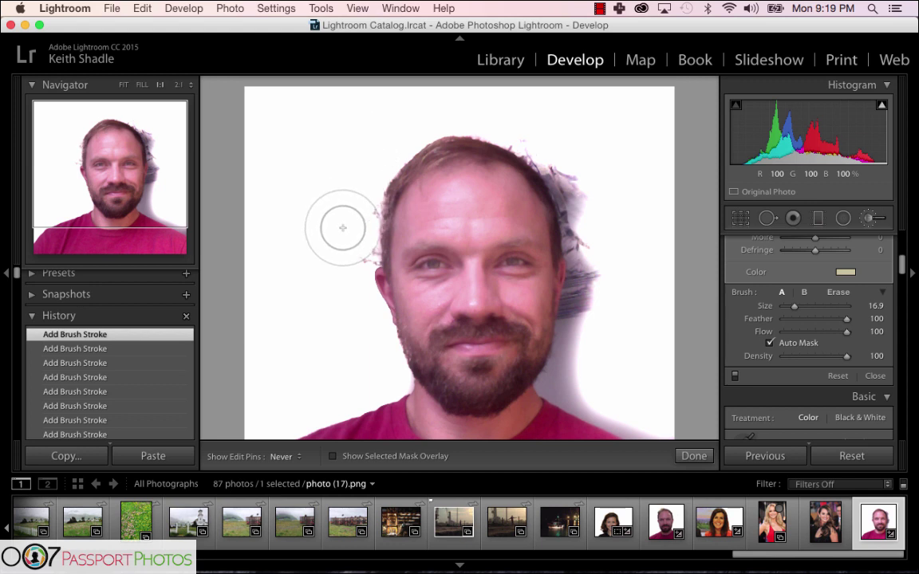
key(h)
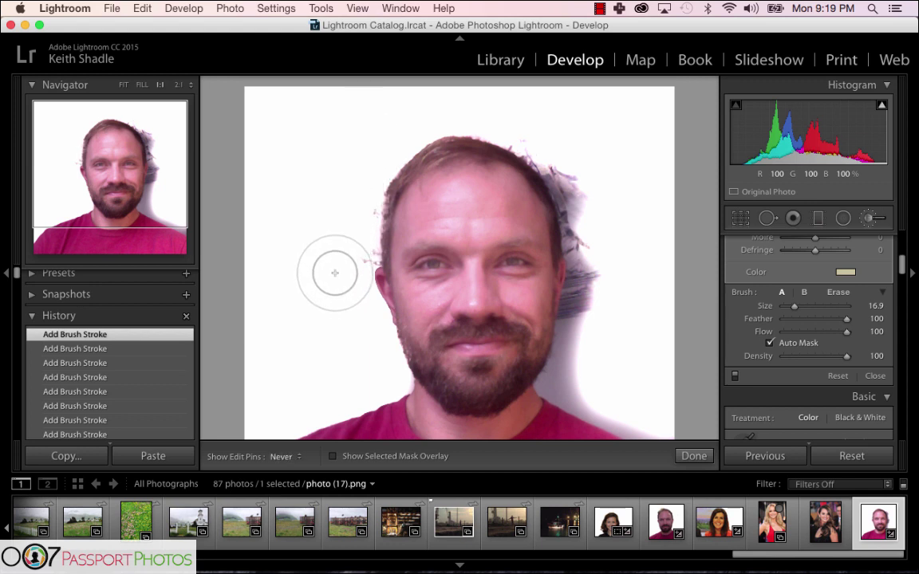
key(h)
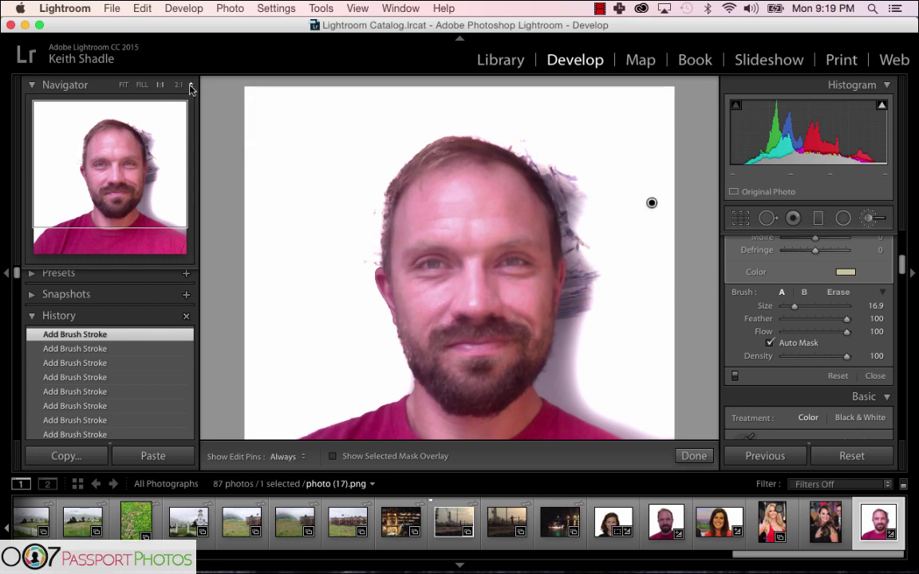
Step: Whiten the leftover shadow around the upper hair on the image's right side with the Auto Mask brush
click(191, 85)
click(199, 188)
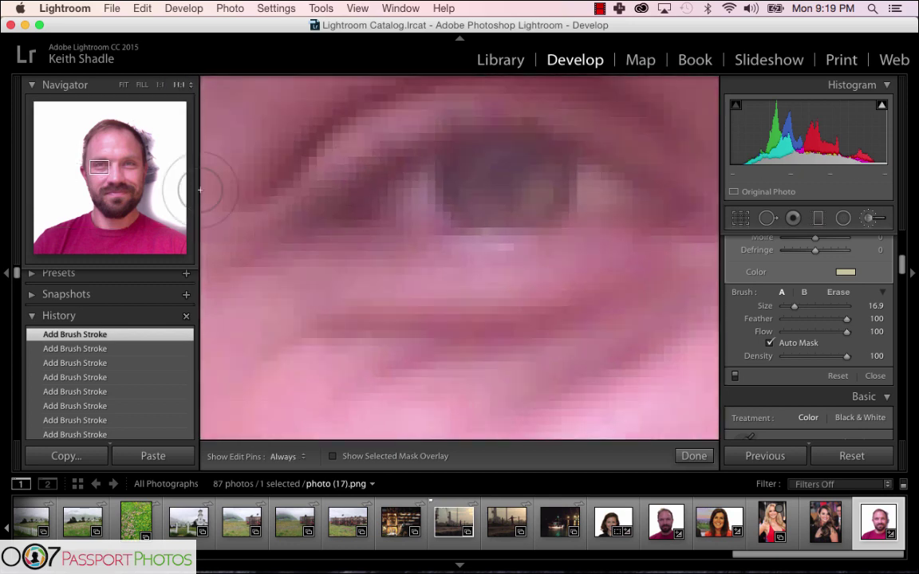
drag(107, 177, 85, 147)
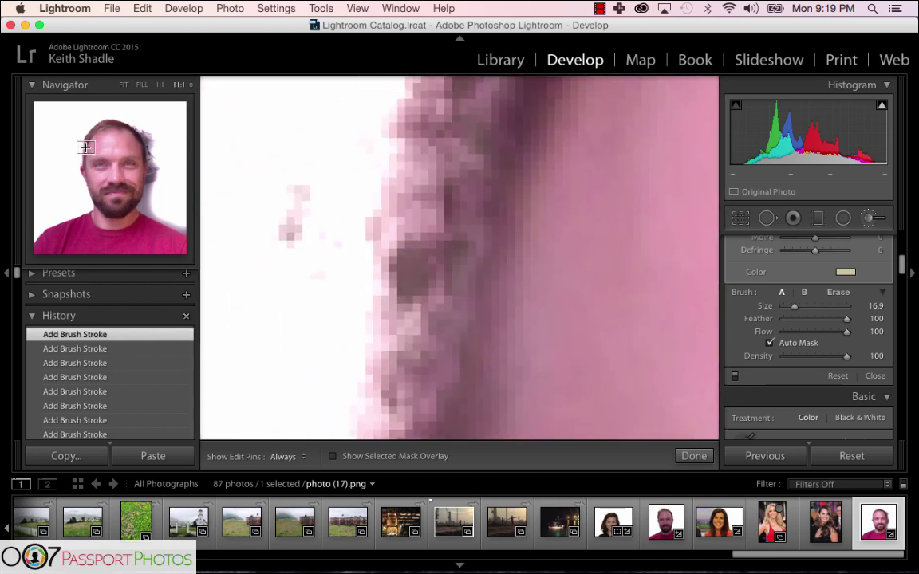
click(162, 87)
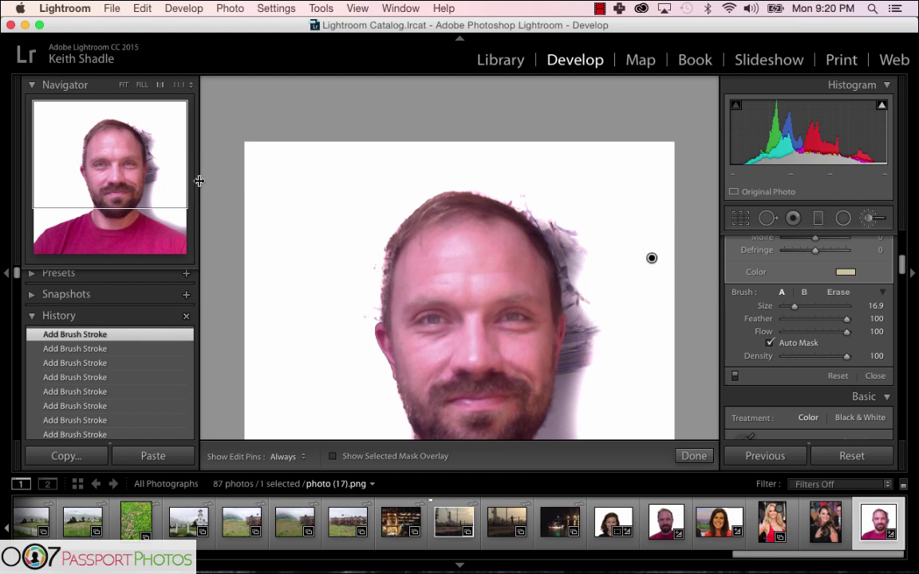
scroll(179, 171, down, 5)
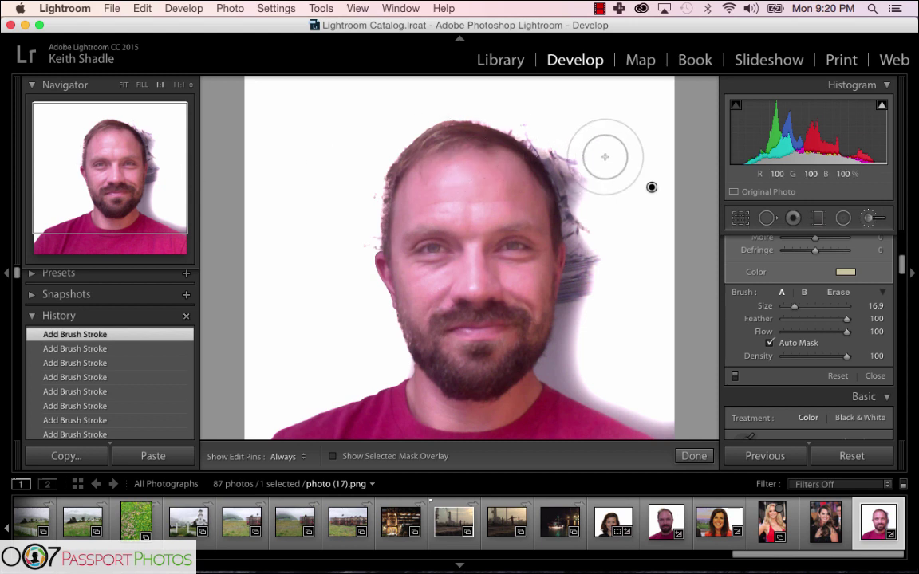
key(h)
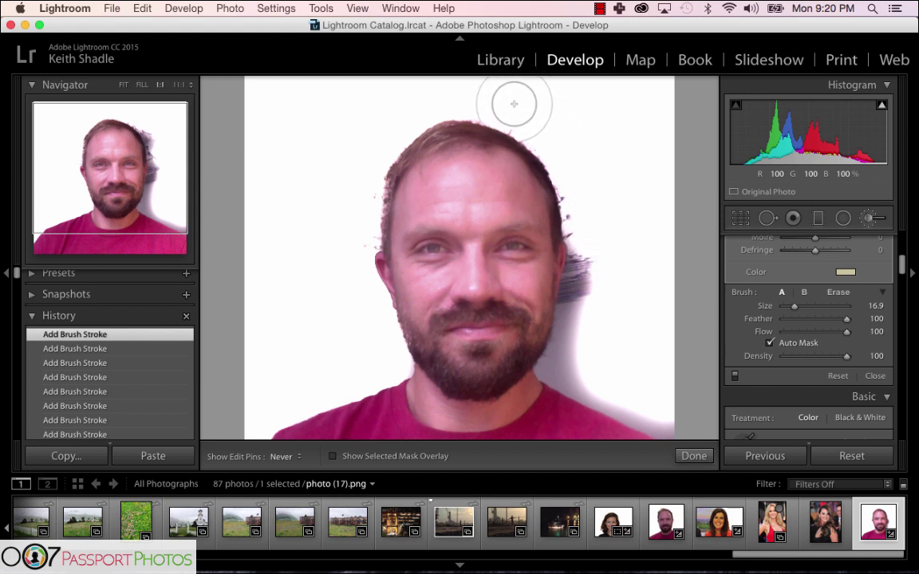
Step: Whiten the shadow beside the ear, jaw and neck on the image's right side, undoing the stroke that spills onto the beard
mouse_move(597, 270)
mouse_down()
mouse_move(589, 334)
mouse_move(597, 251)
mouse_move(585, 320)
mouse_move(597, 267)
mouse_move(603, 349)
mouse_move(617, 366)
mouse_move(568, 367)
mouse_move(600, 366)
mouse_move(668, 401)
mouse_move(447, 375)
mouse_move(391, 343)
mouse_up()
key(h)
key(h)
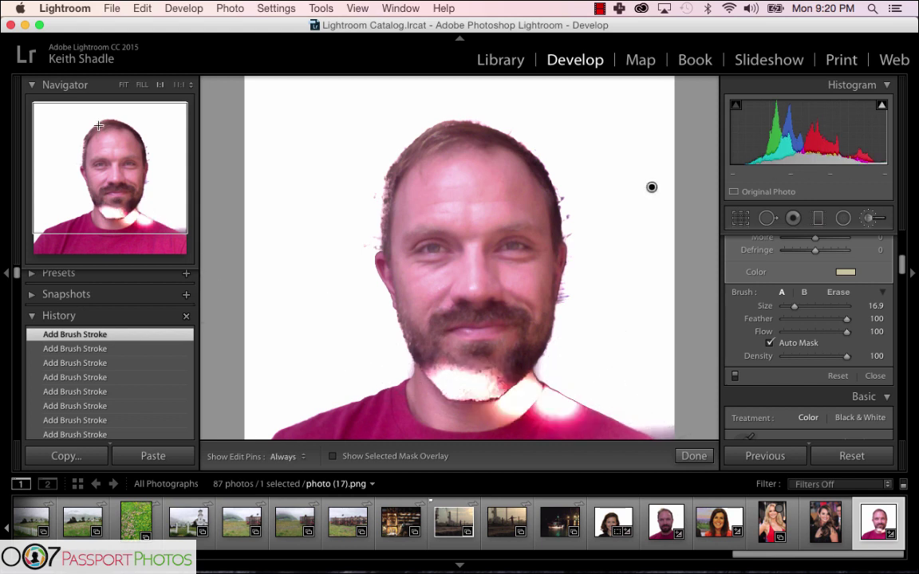
drag(96, 128, 97, 186)
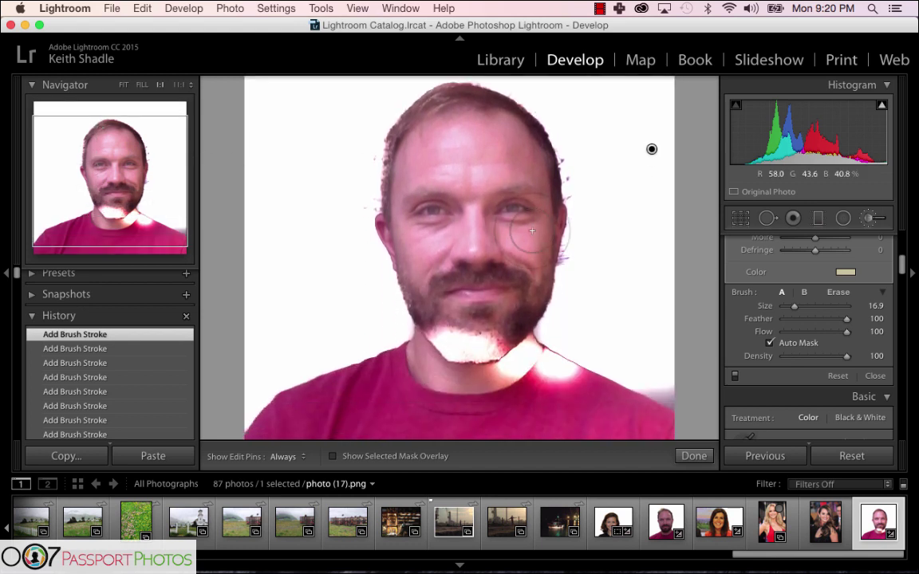
key(super+z)
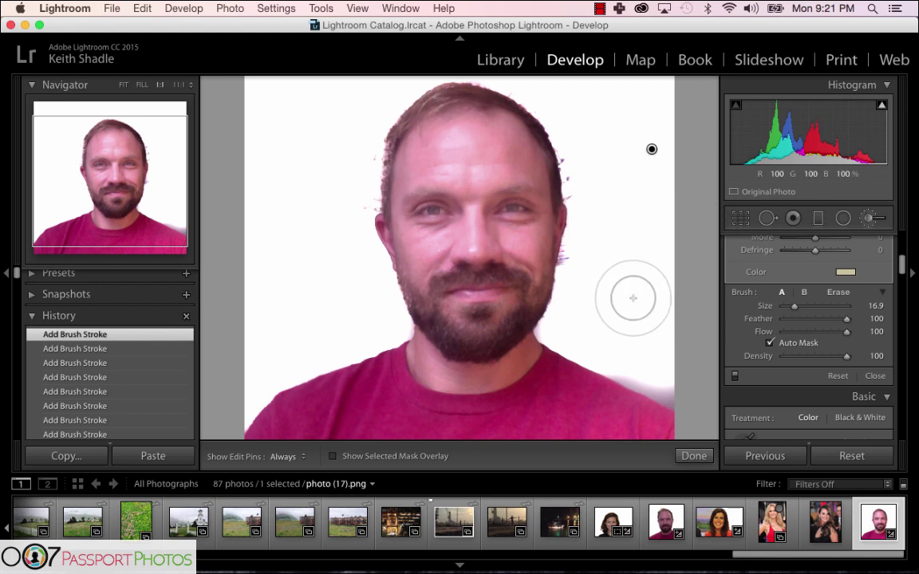
Step: Whiten the grey patch above the shoulder on the image's right side and the stray specks on both sides of the hair
key(h)
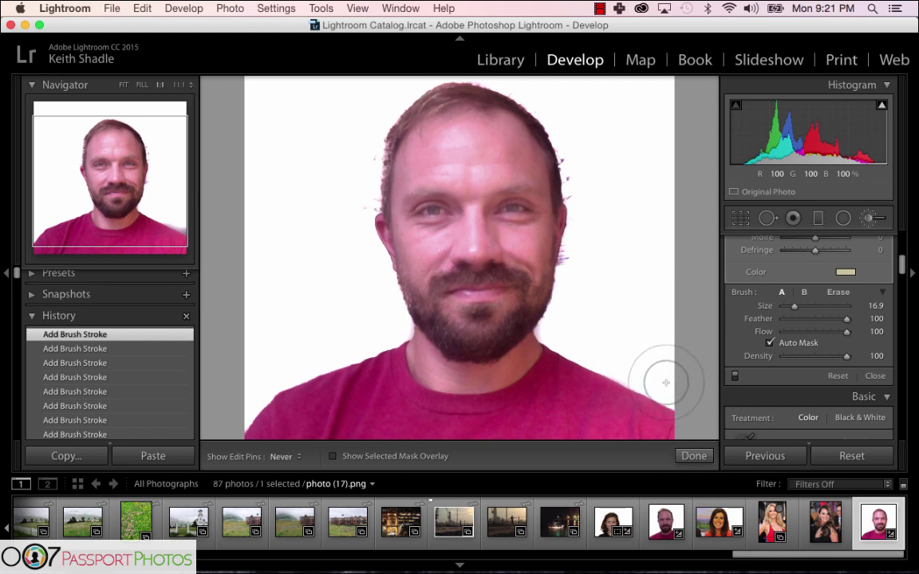
key(h)
key(h)
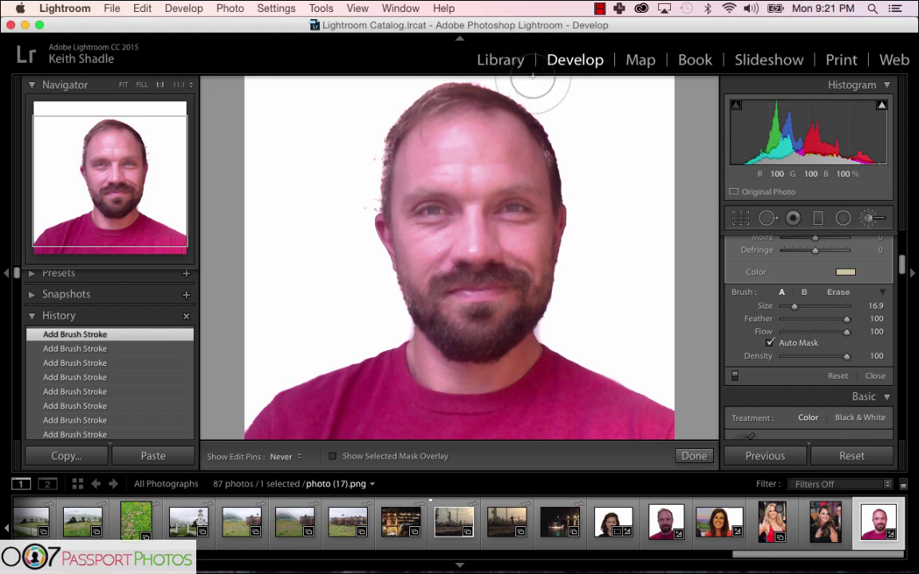
key(h)
key(h)
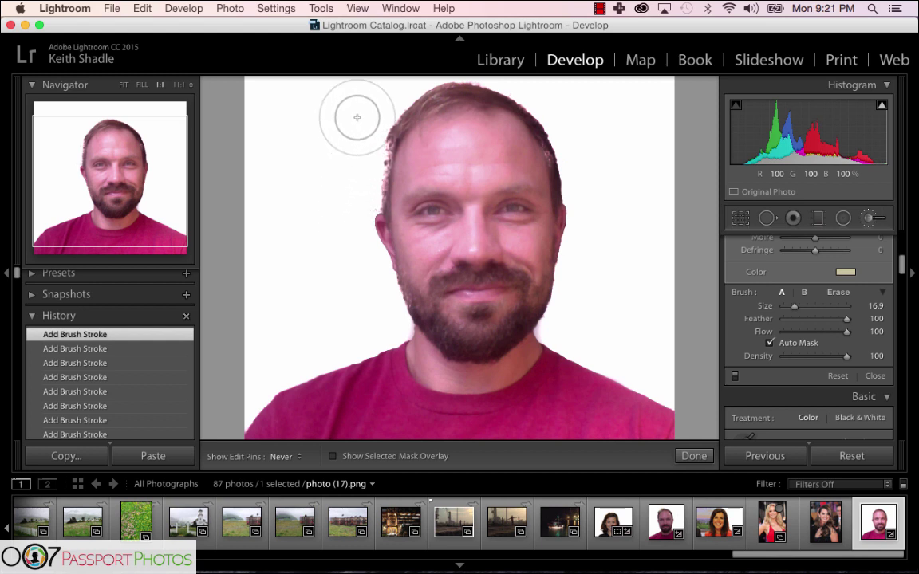
key(h)
Step: Review the photo's edit history from the latest brush strokes back to the settings reset, previewing earlier states
drag(162, 180, 159, 153)
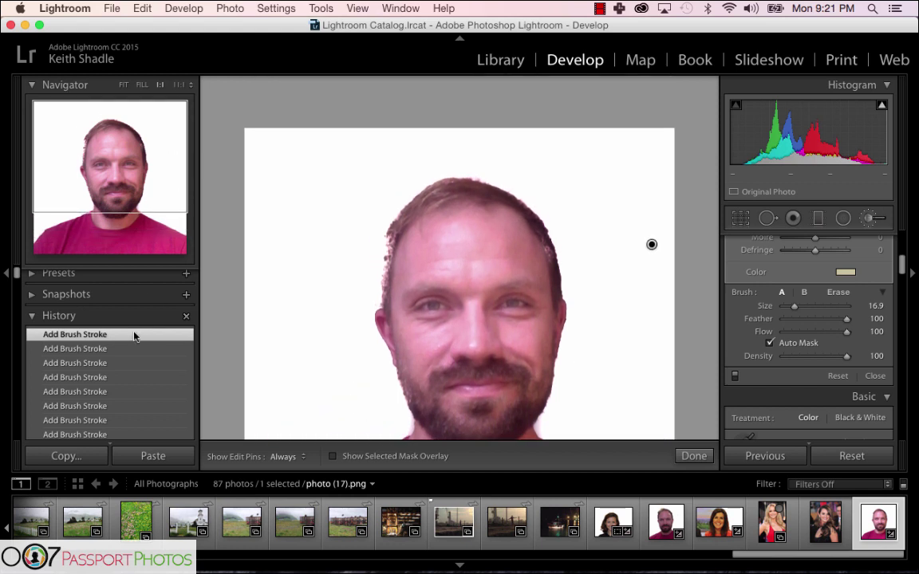
scroll(136, 324, down, 2)
drag(135, 323, 103, 385)
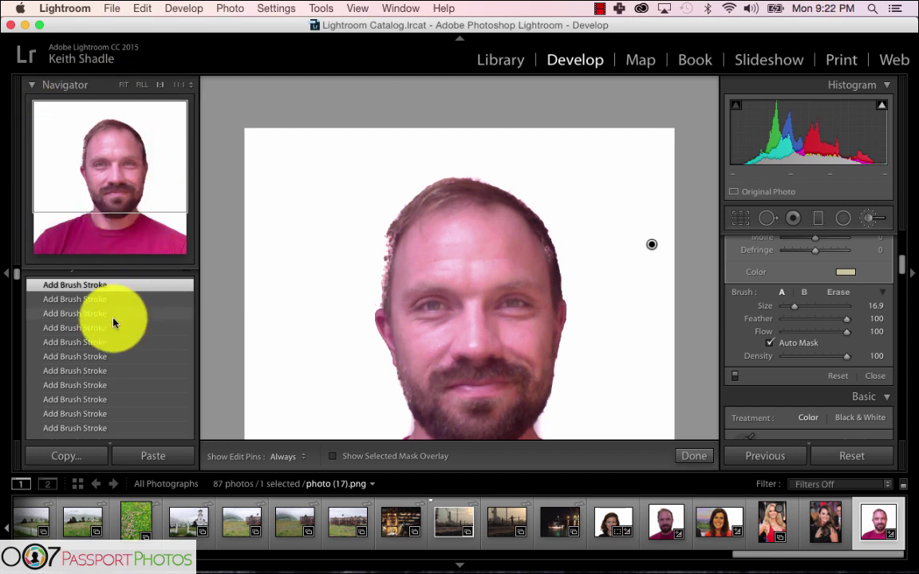
scroll(114, 319, down, 1)
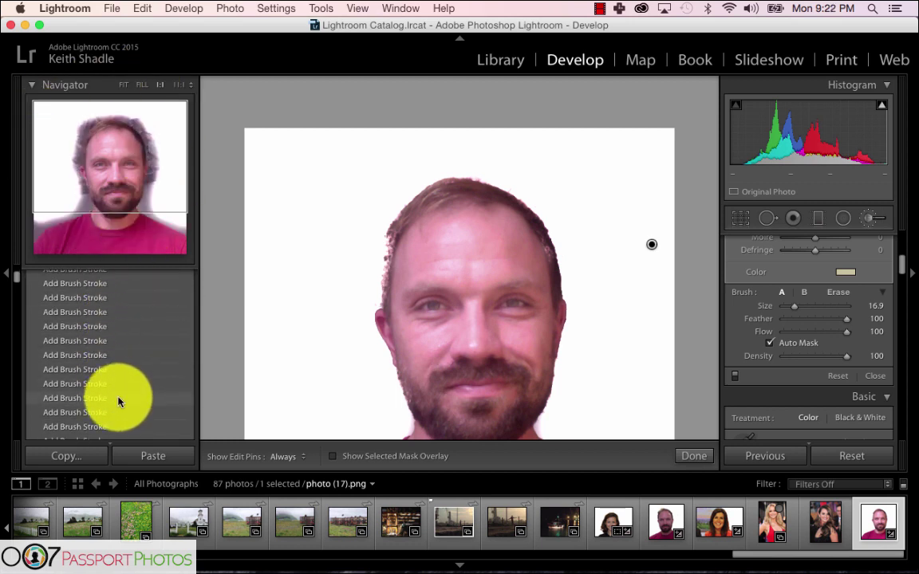
scroll(110, 349, down, 2)
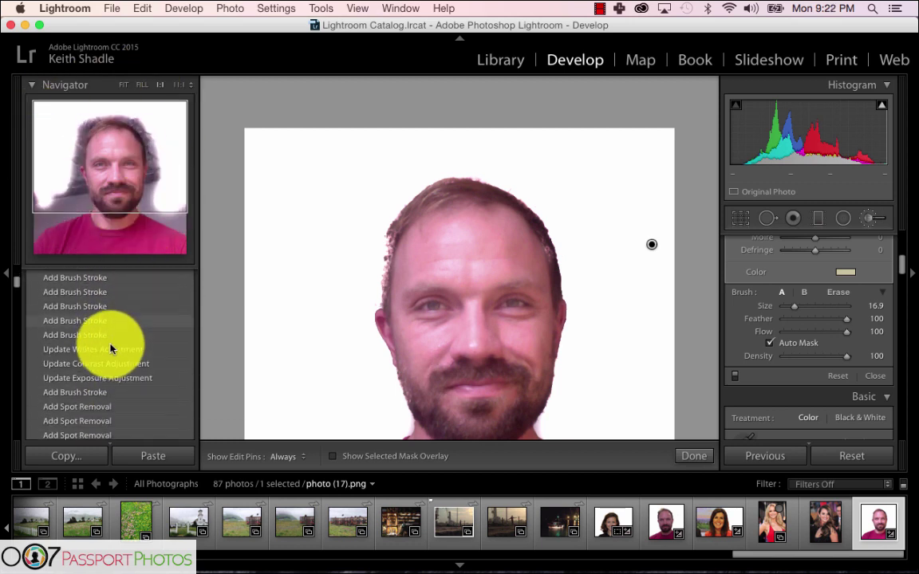
scroll(110, 348, down, 5)
scroll(101, 386, up, 2)
scroll(101, 386, down, 10)
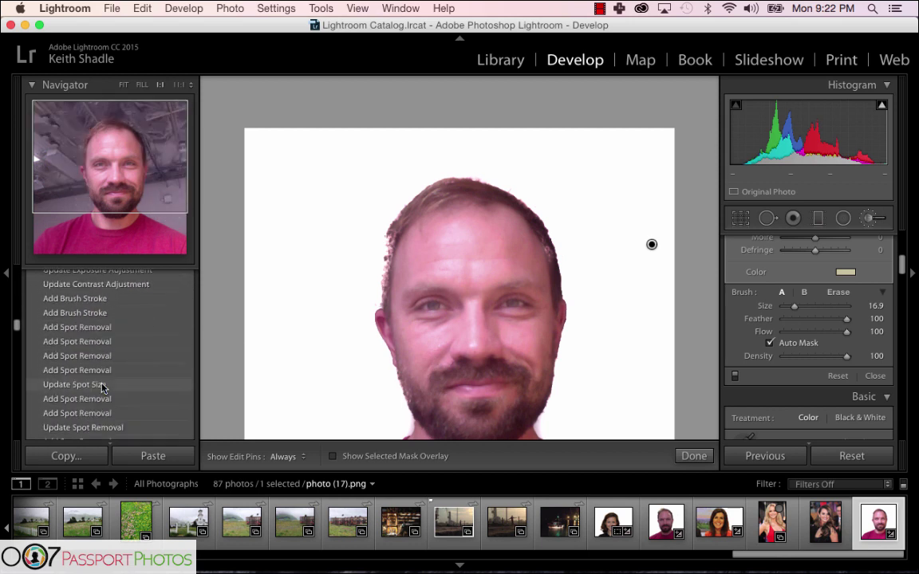
scroll(101, 389, down, 3)
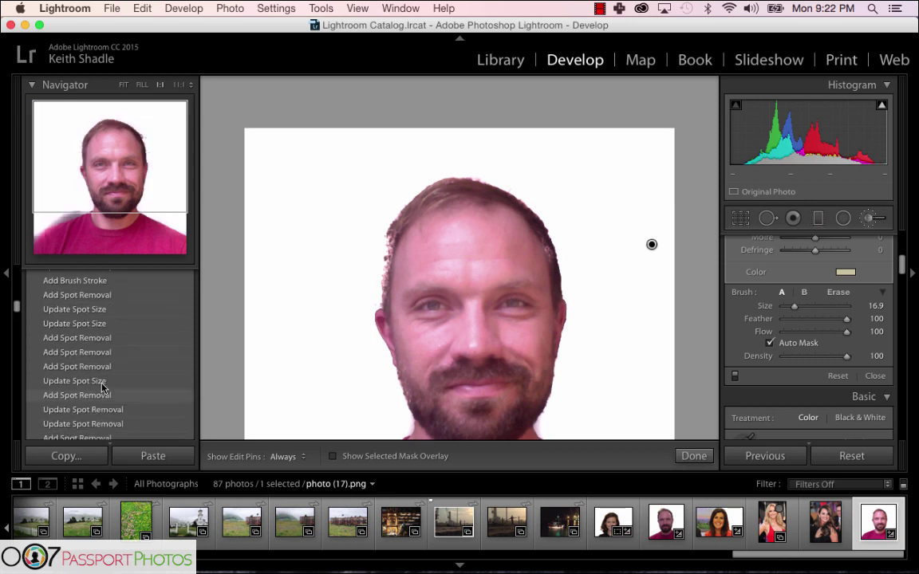
scroll(101, 388, up, 3)
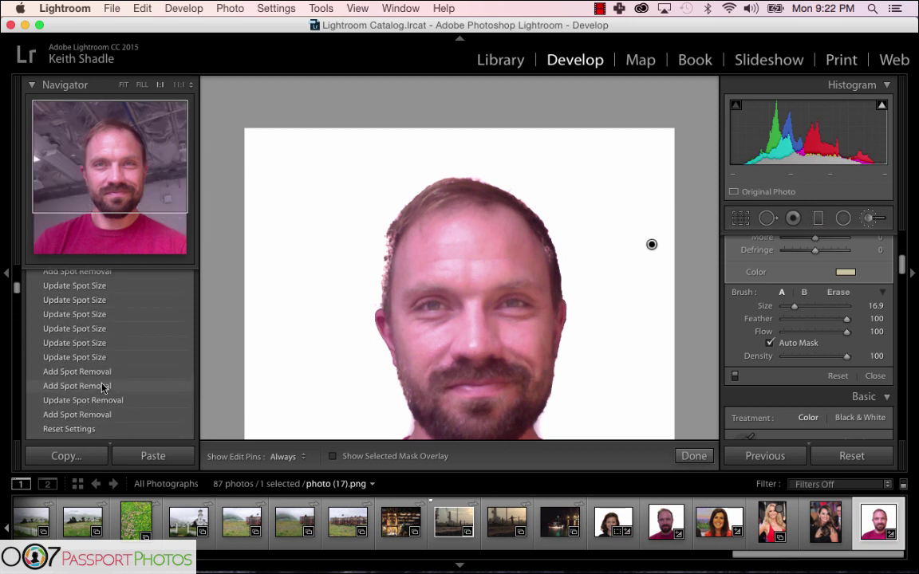
scroll(101, 388, down, 6)
scroll(101, 386, up, 15)
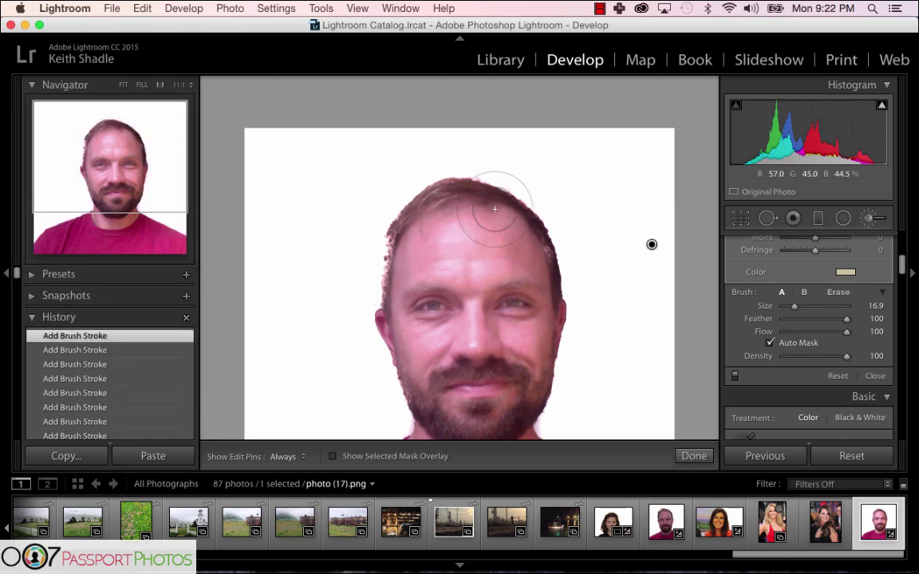
Step: Switch the Adjustment Brush to Erase mode for repairing the ragged hair edge
key(h)
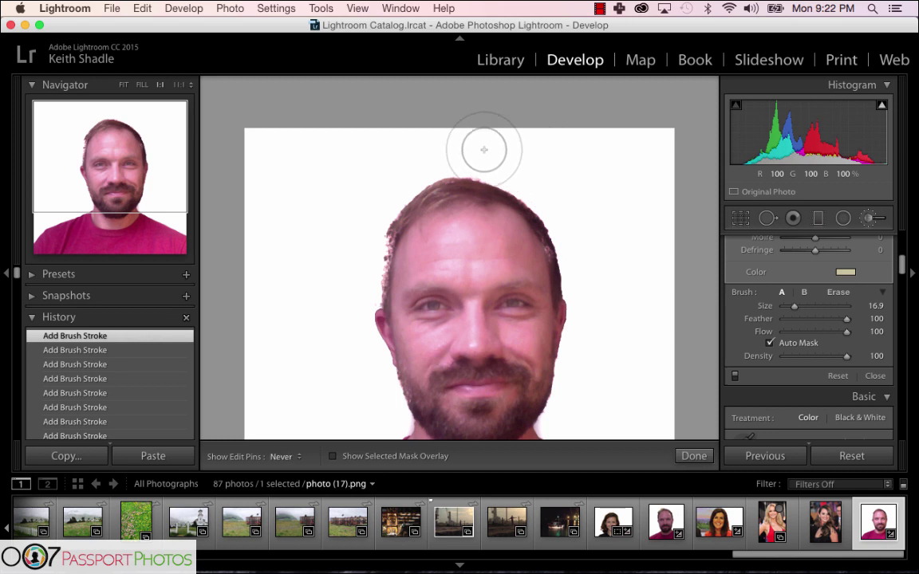
key(h)
drag(147, 142, 154, 179)
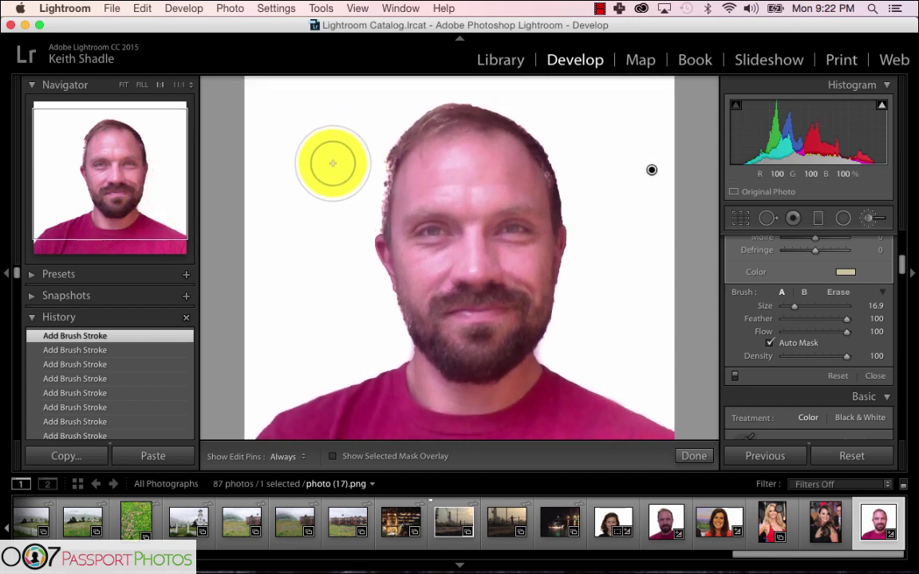
click(189, 85)
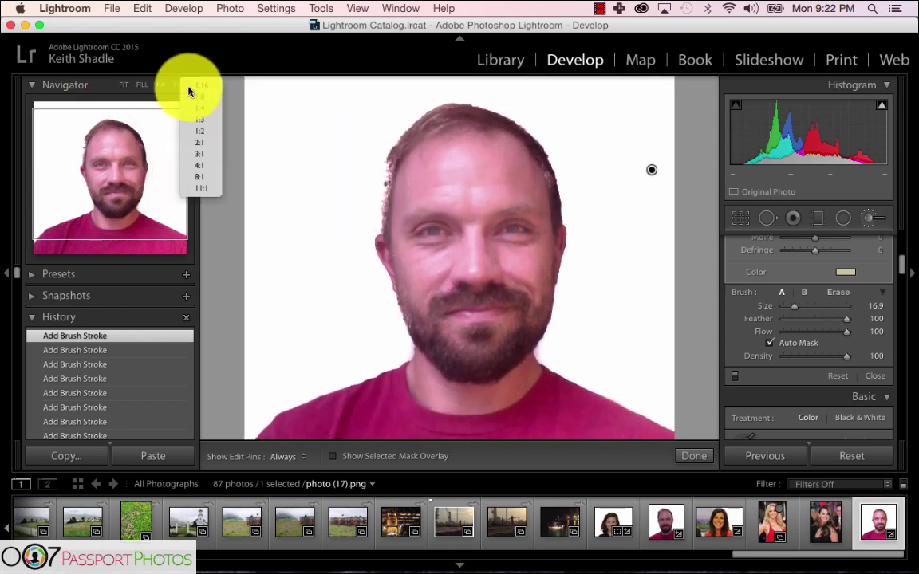
click(209, 155)
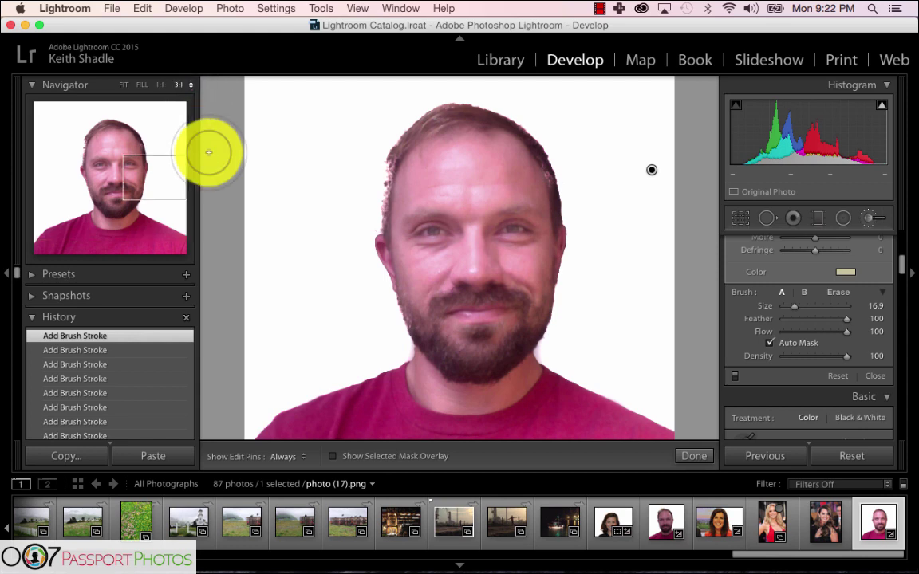
drag(137, 174, 84, 141)
click(189, 85)
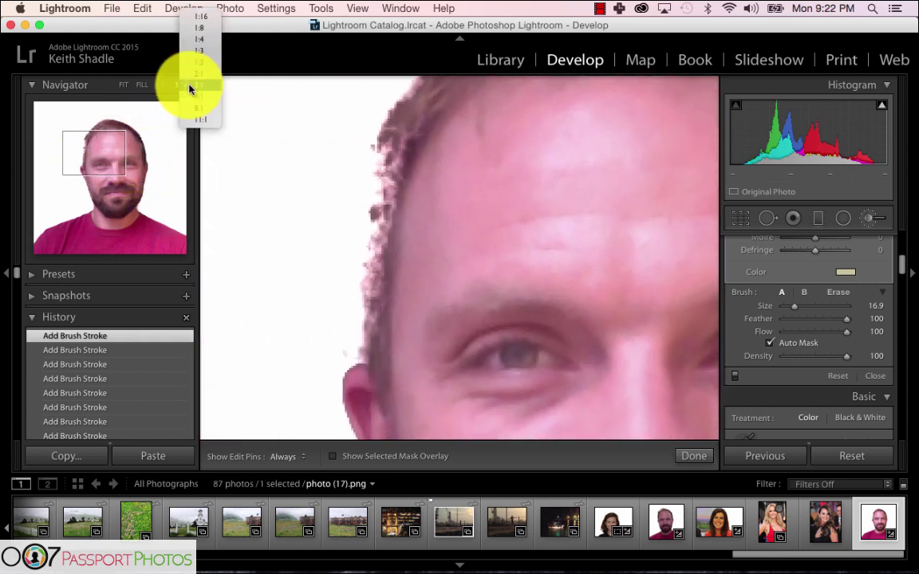
click(190, 79)
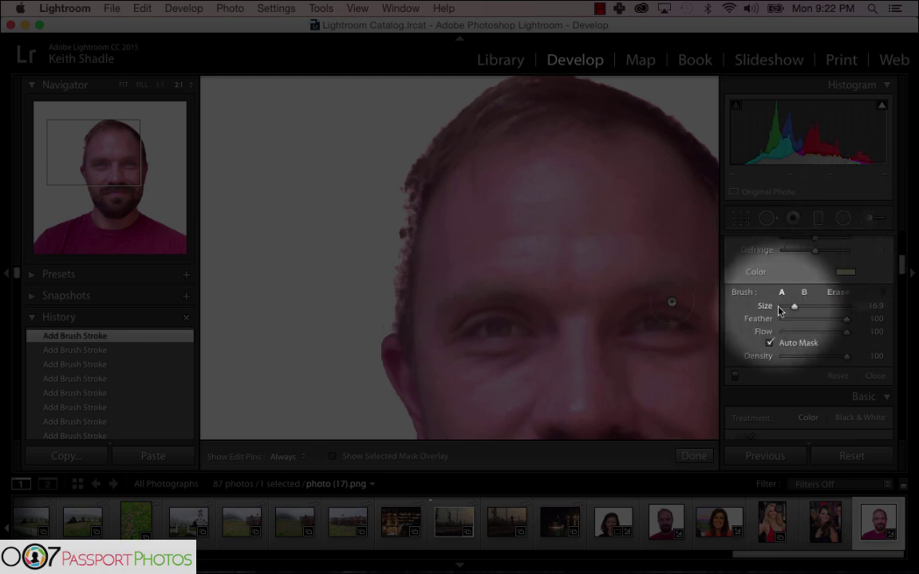
scroll(789, 311, up, 4)
scroll(801, 346, down, 2)
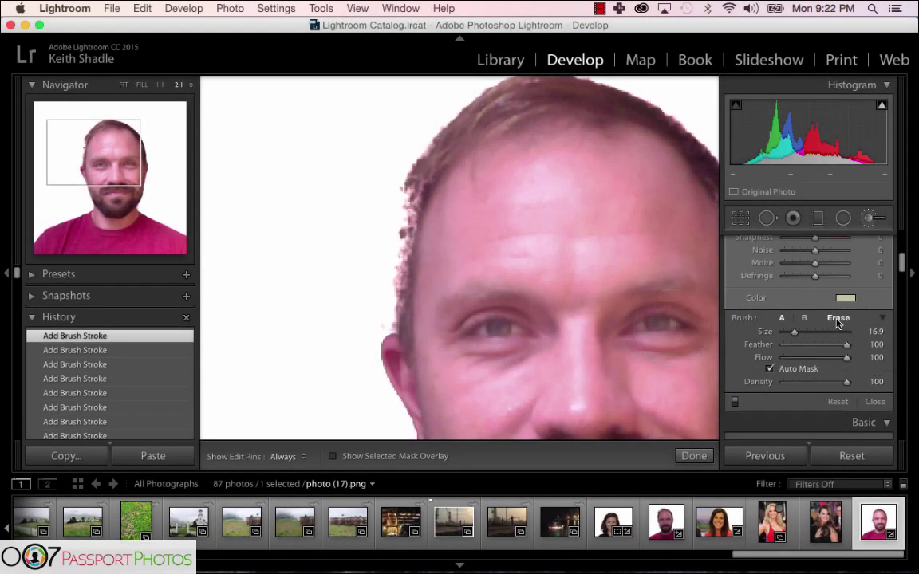
click(838, 318)
Step: Erase the whitening from the hair across the top of the head and down the image's left side with the size 8.9 brush
drag(119, 157, 134, 150)
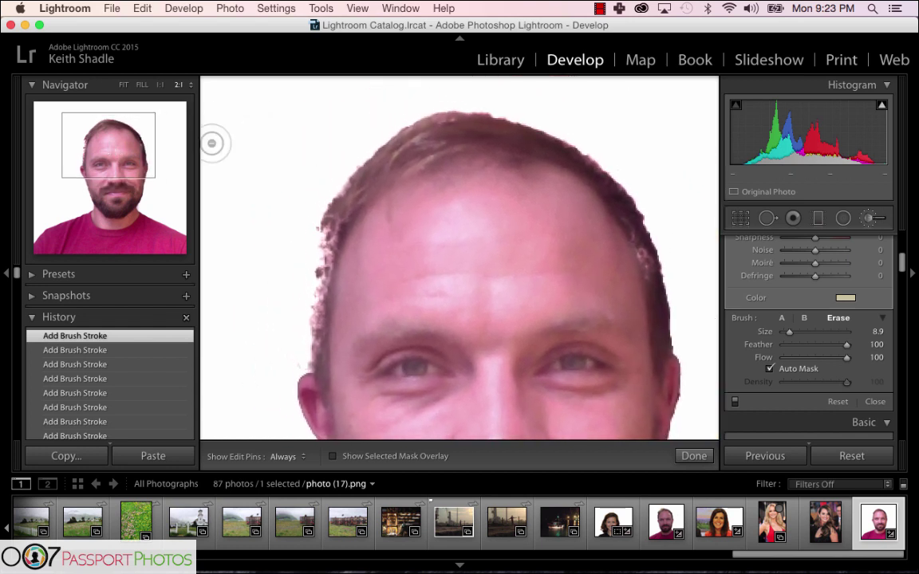
key(h)
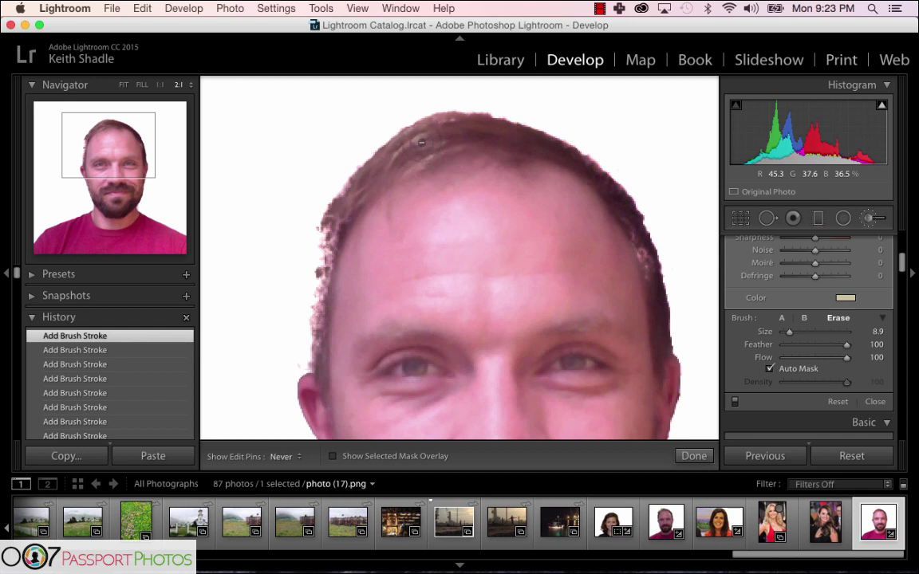
key(h)
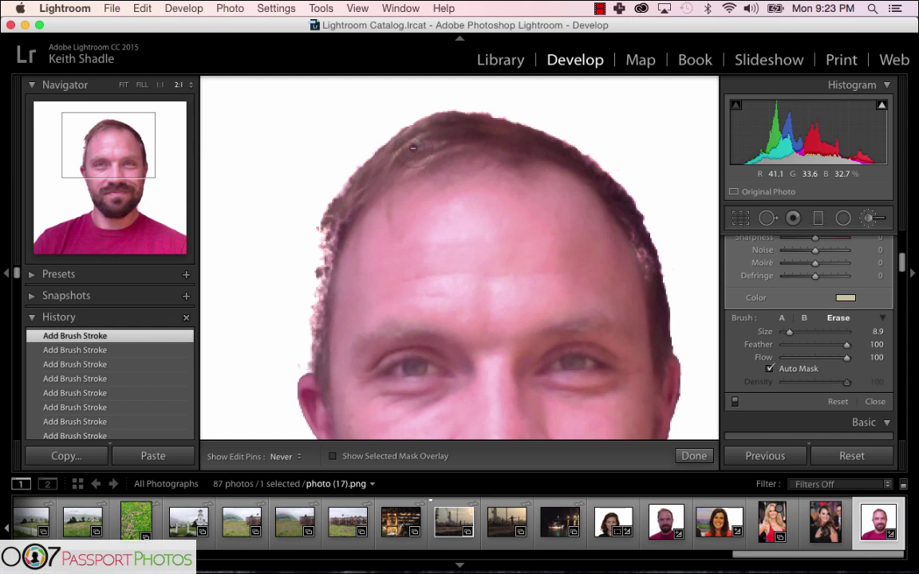
mouse_move(343, 192)
mouse_down()
mouse_move(321, 241)
mouse_move(315, 288)
mouse_move(340, 218)
mouse_move(319, 288)
mouse_move(321, 371)
mouse_move(339, 287)
mouse_move(342, 249)
mouse_move(332, 242)
mouse_move(316, 346)
mouse_move(326, 381)
mouse_move(331, 240)
mouse_move(327, 256)
mouse_move(326, 355)
mouse_move(342, 237)
mouse_move(393, 168)
mouse_move(347, 201)
mouse_move(325, 255)
mouse_up()
key(h)
key(h)
Step: Erase the whitening from the hair at the temple on the image's right side
drag(119, 184, 132, 161)
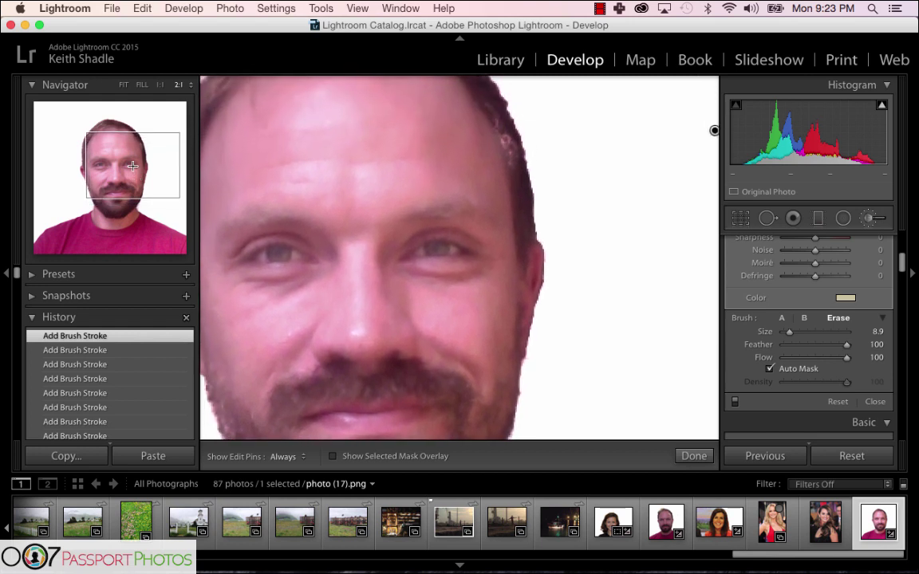
key(h)
mouse_move(488, 139)
mouse_down()
mouse_move(512, 192)
mouse_move(489, 130)
mouse_move(500, 157)
mouse_up()
key(h)
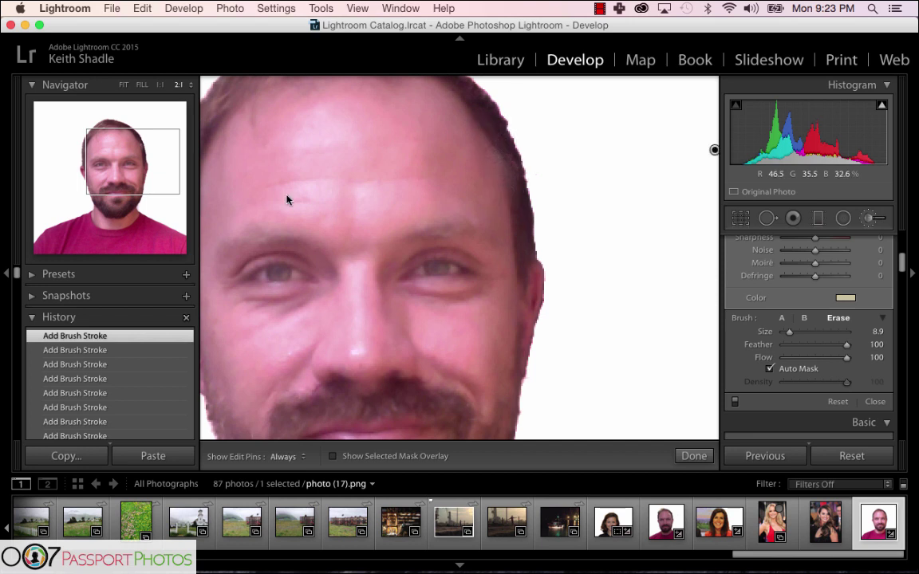
Step: Touch up the edge above the ear and along the cheek on the image's left side with the Erase brush
click(160, 87)
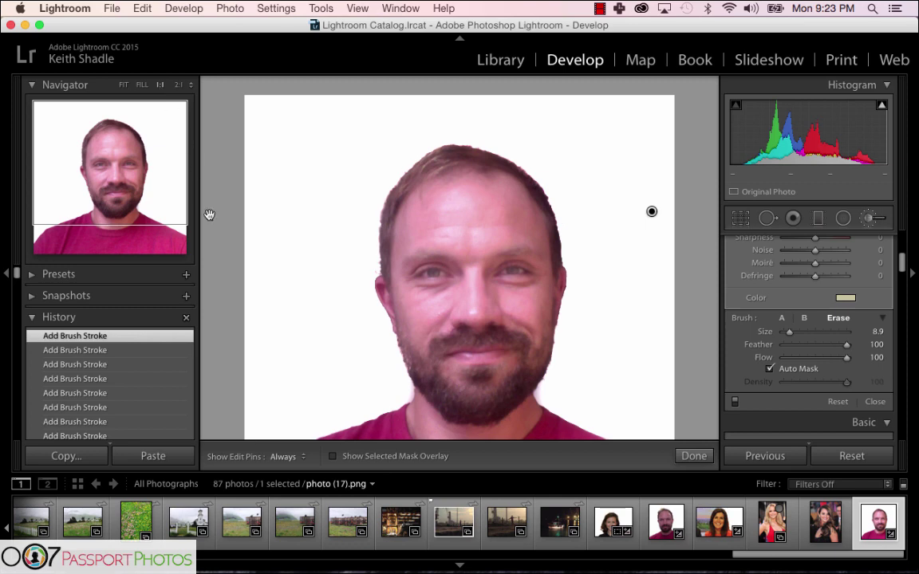
click(179, 85)
mouse_move(154, 140)
mouse_down()
mouse_move(152, 158)
mouse_move(120, 182)
mouse_up()
key(h)
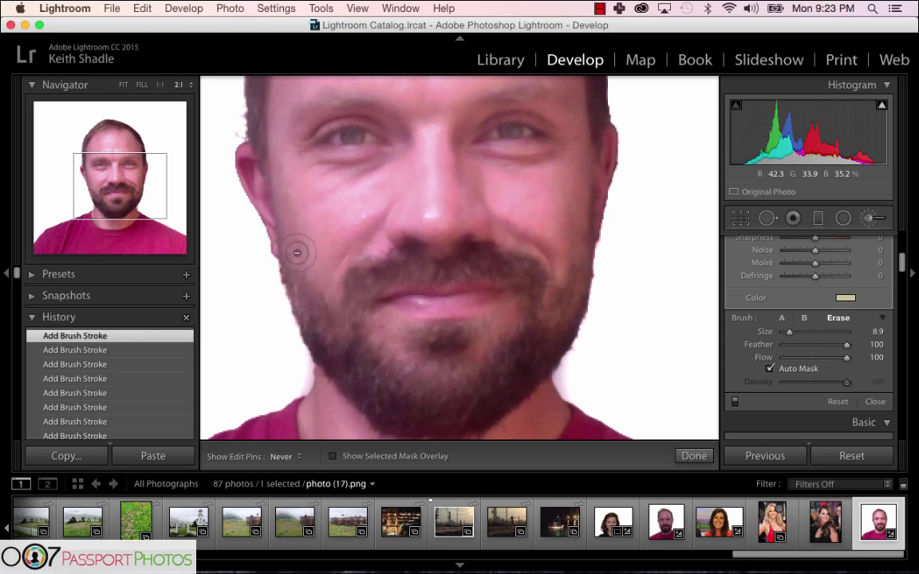
key(h)
key(h)
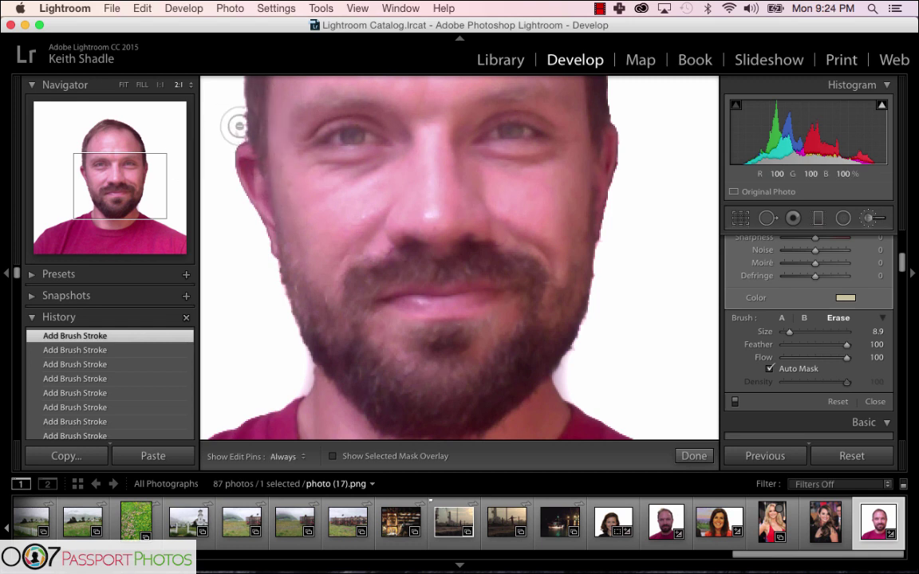
click(161, 86)
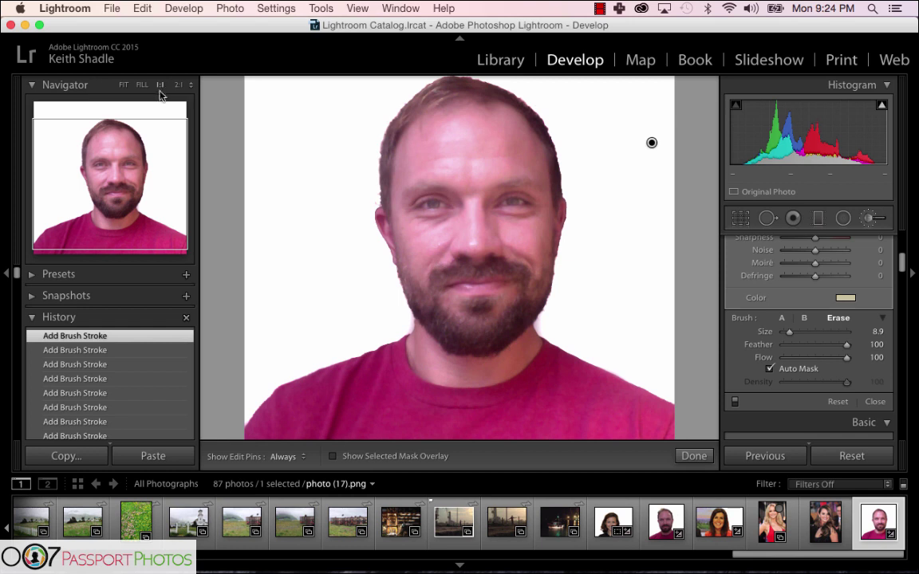
Step: View the retouched portrait at 1:2 zoom and finish the Adjustment Brush edit
click(182, 85)
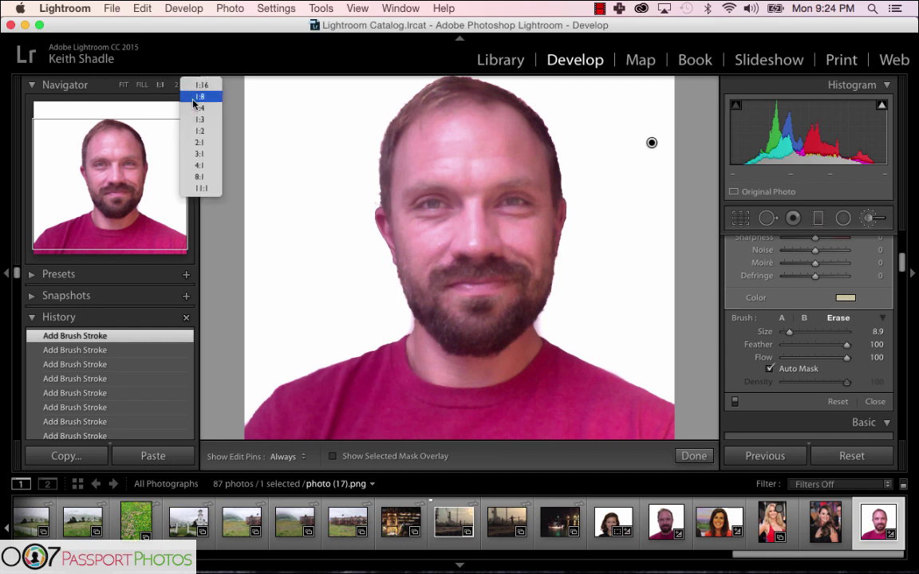
click(188, 130)
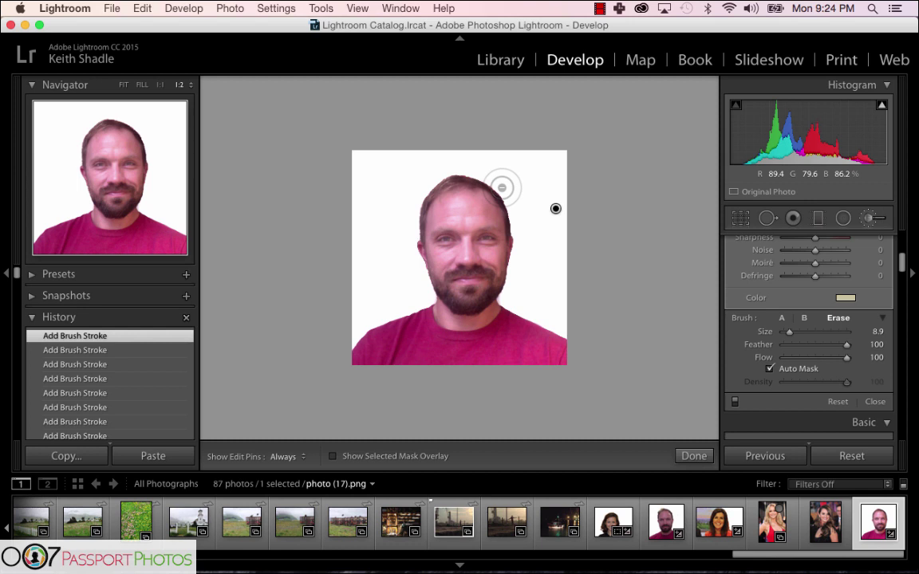
click(693, 456)
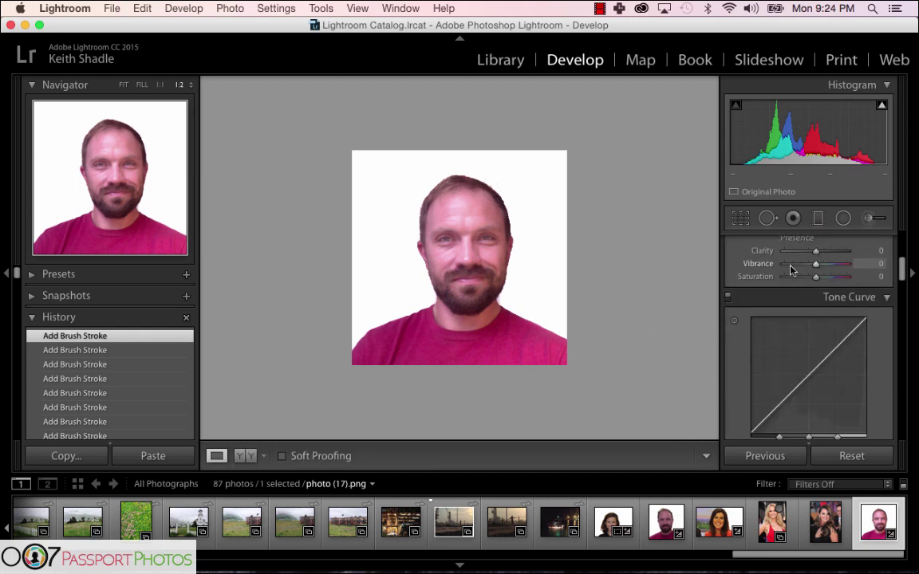
scroll(790, 270, up, 3)
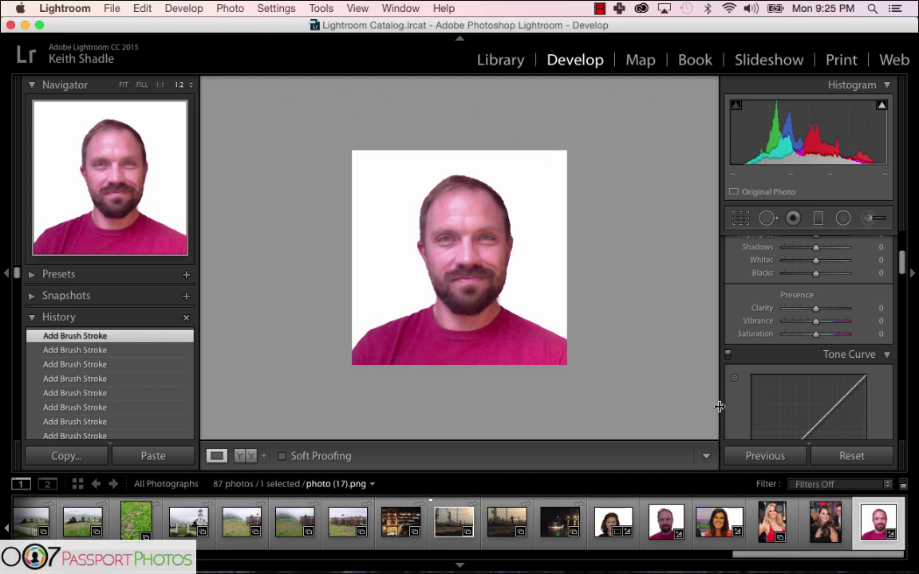
Step: Open the photo Jennifer-Lawrence.jpg in the Develop module
click(445, 8)
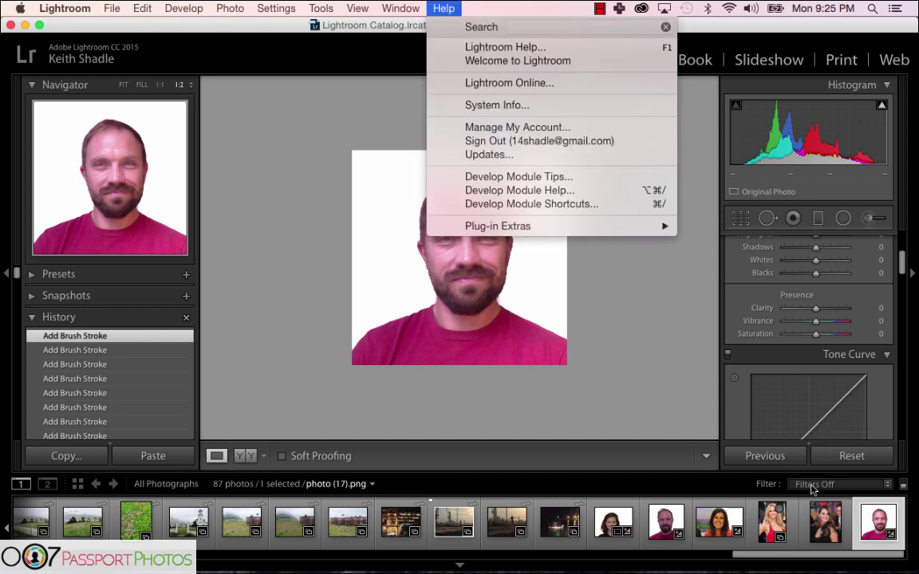
click(773, 519)
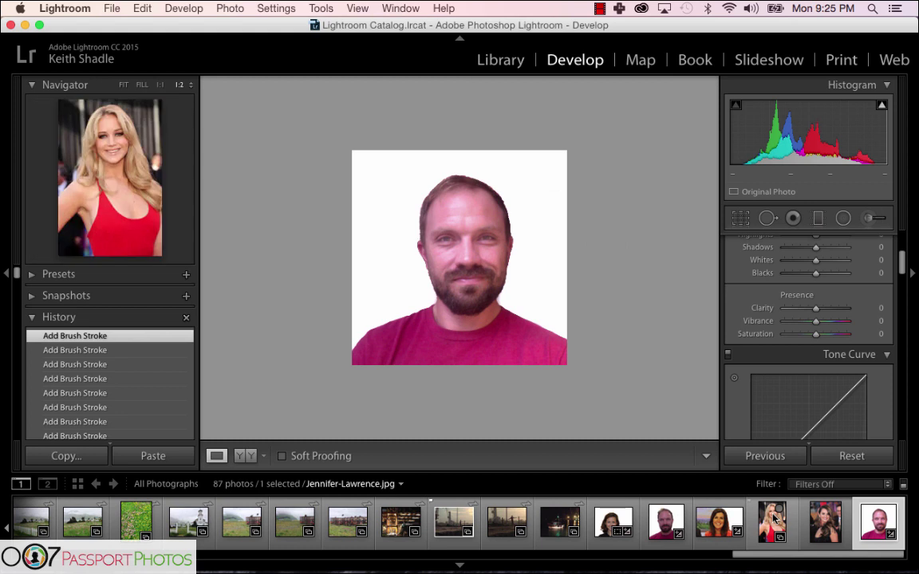
click(770, 522)
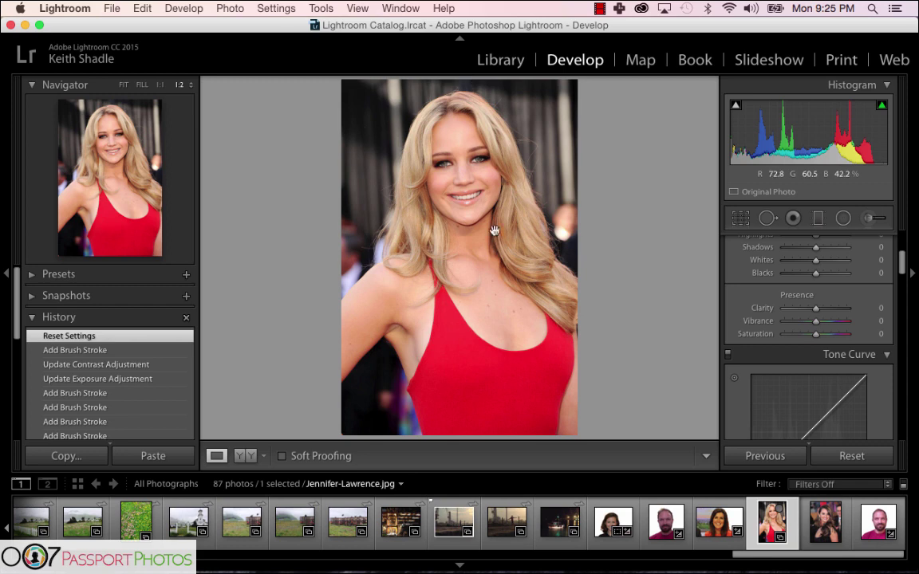
Step: Search the program's help for "crop" and start the Crop tool from the matching commands
click(444, 8)
click(443, 8)
click(448, 8)
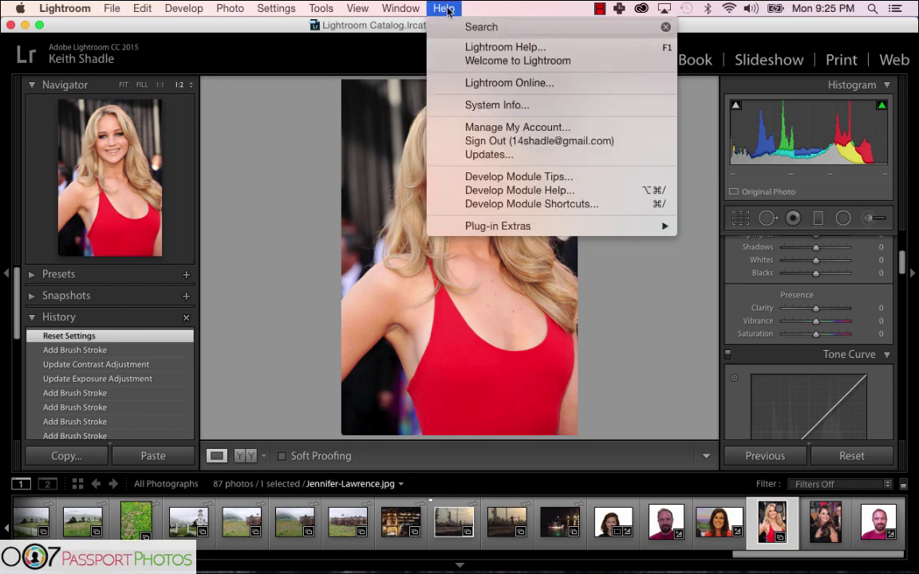
text(cro)
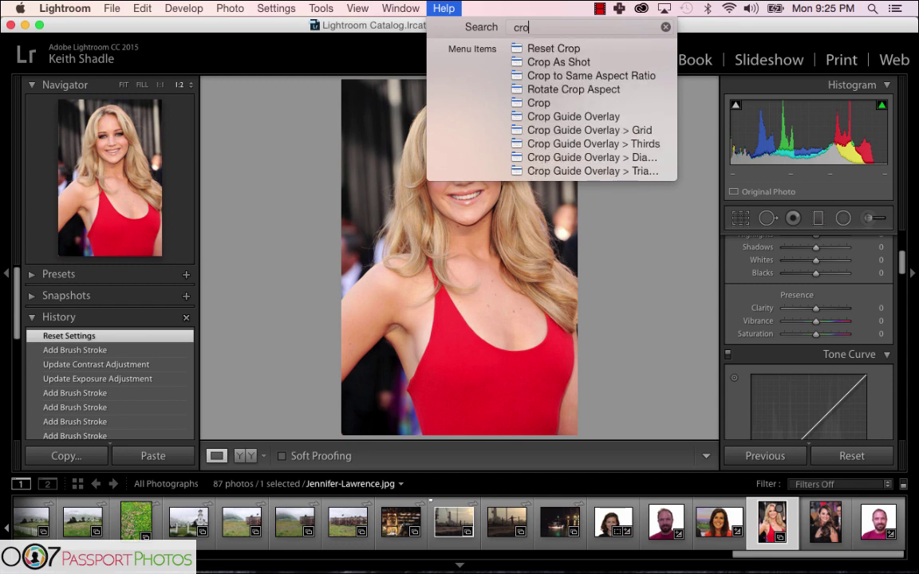
text(p)
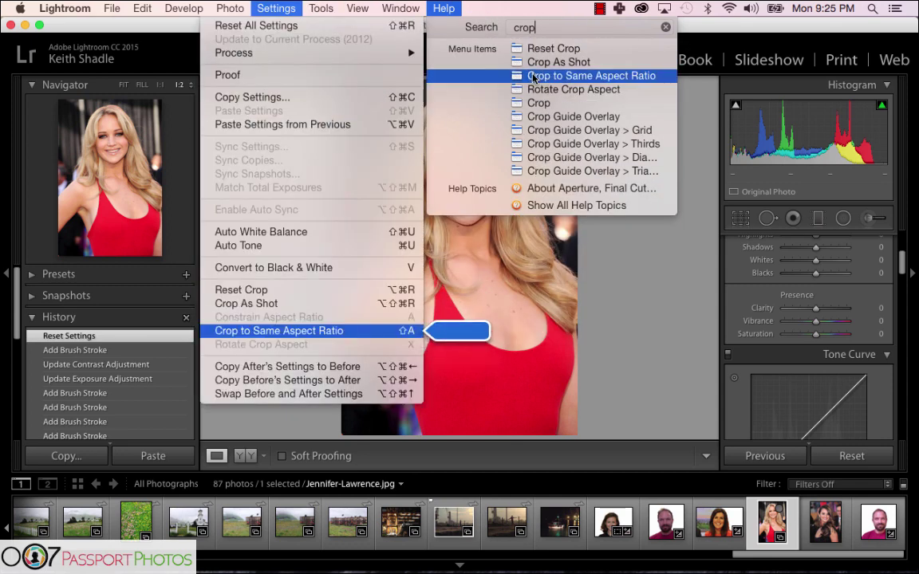
mouse_move(532, 93)
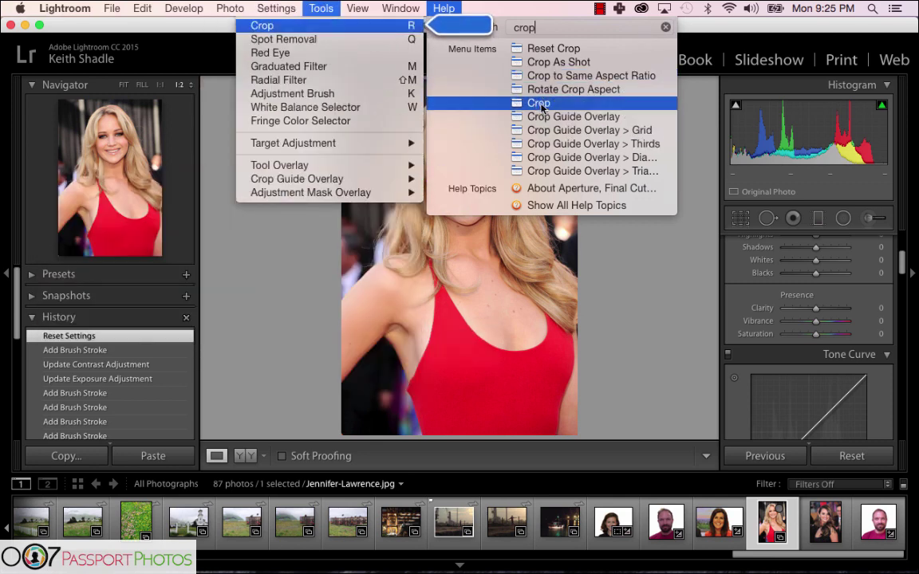
click(541, 106)
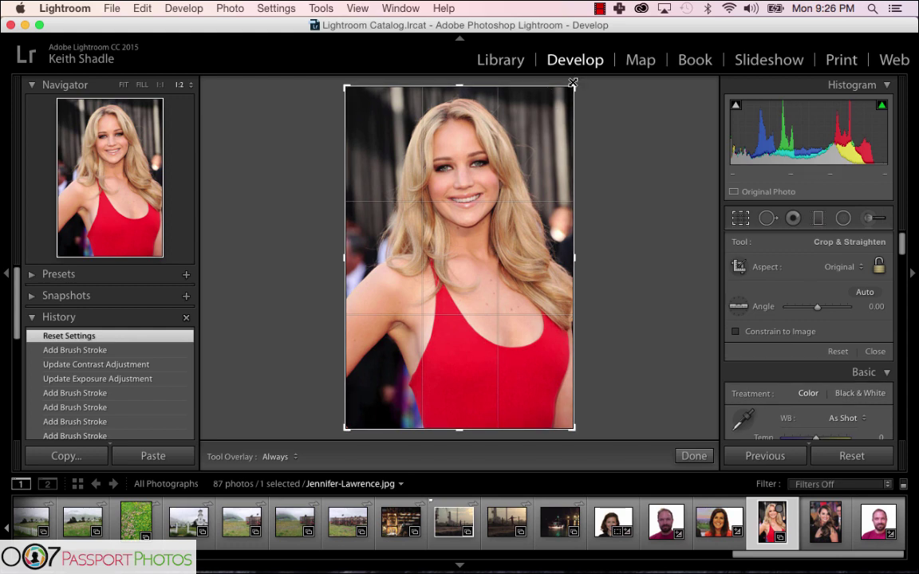
Step: Crop the photo of the woman in the red top to her head and shoulders, keeping space around the hair, and apply it
drag(572, 84, 536, 117)
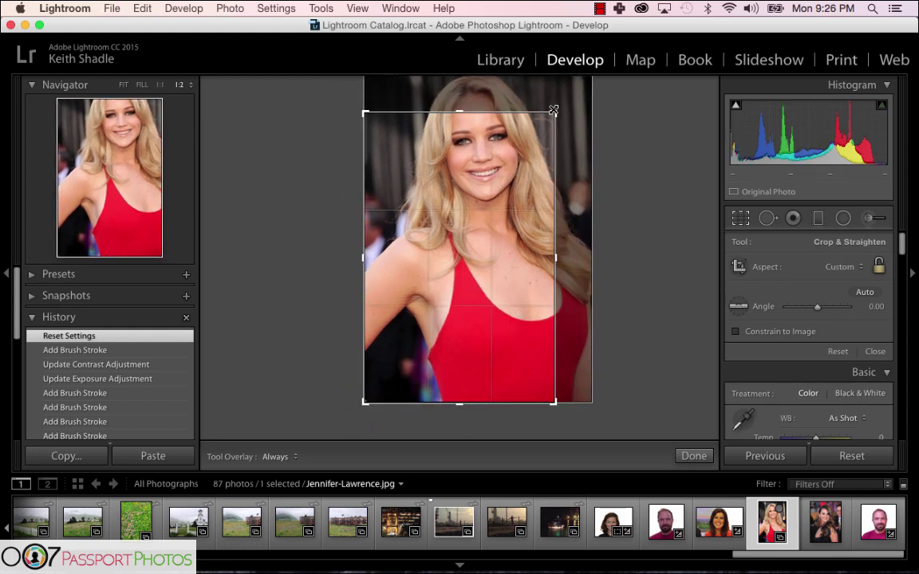
drag(365, 405, 379, 366)
drag(441, 296, 432, 351)
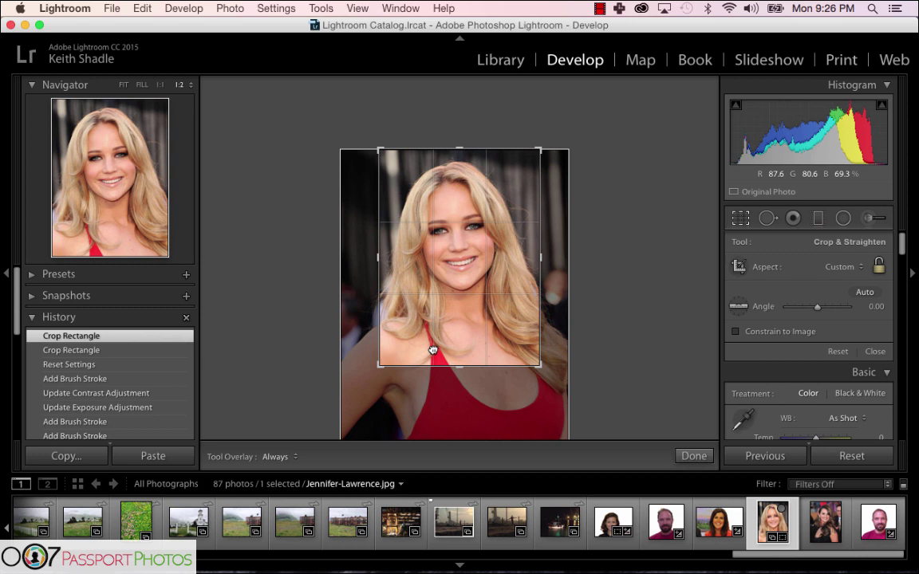
drag(432, 351, 434, 324)
drag(454, 369, 453, 367)
drag(379, 288, 372, 256)
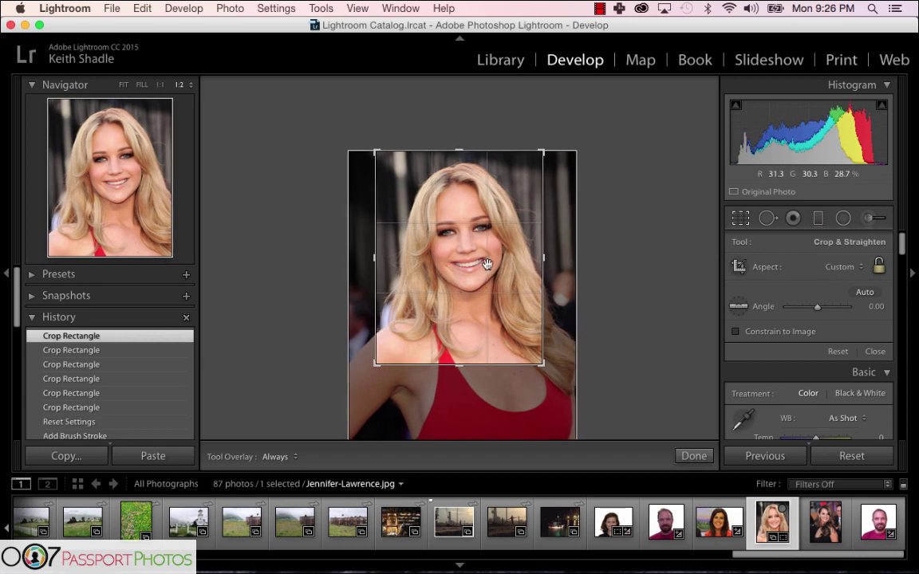
drag(543, 257, 553, 261)
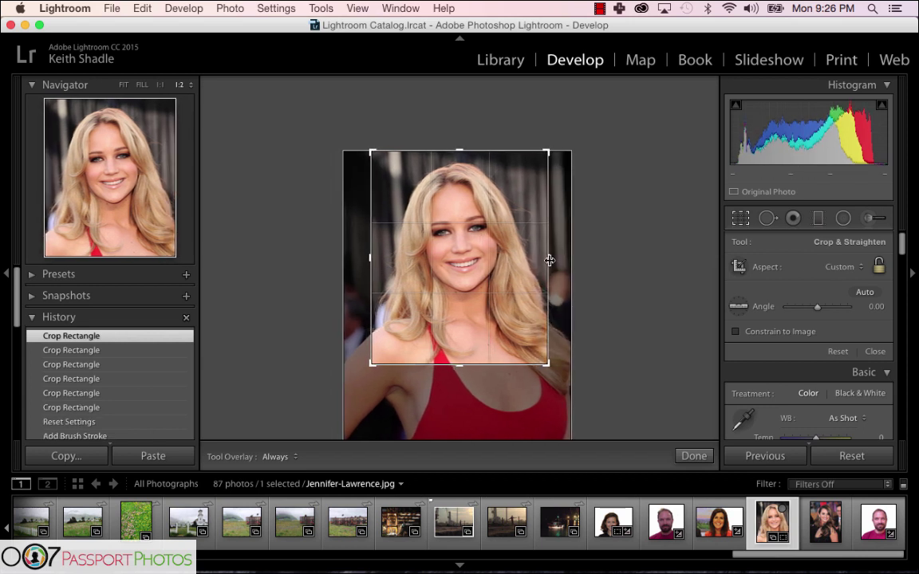
click(694, 456)
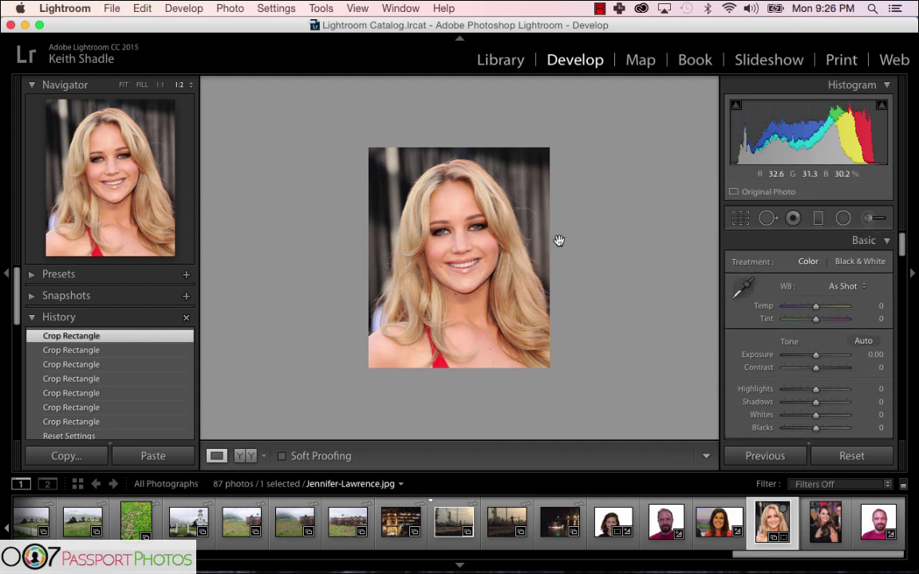
Step: Select the bearded man's portrait photo (17).png, switch to the Print module and review its layout settings
click(877, 527)
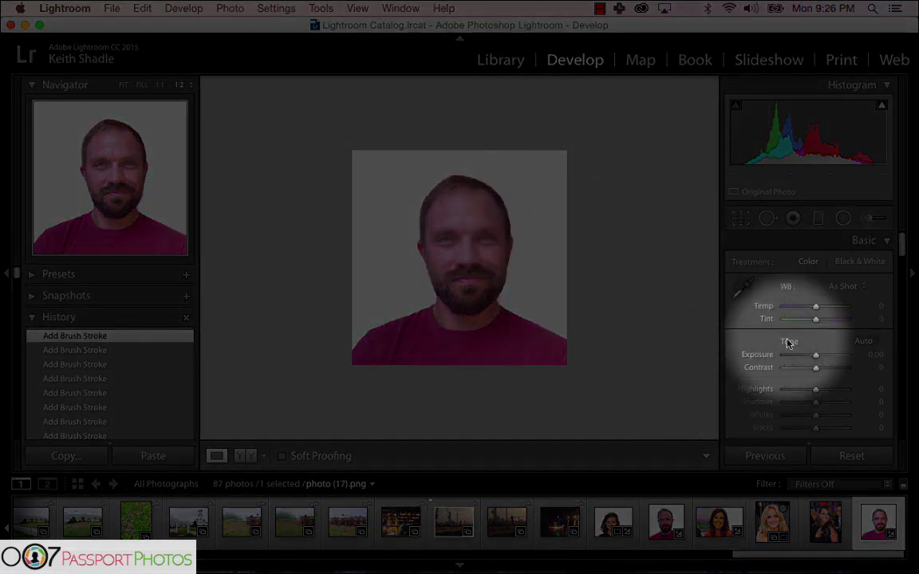
click(841, 59)
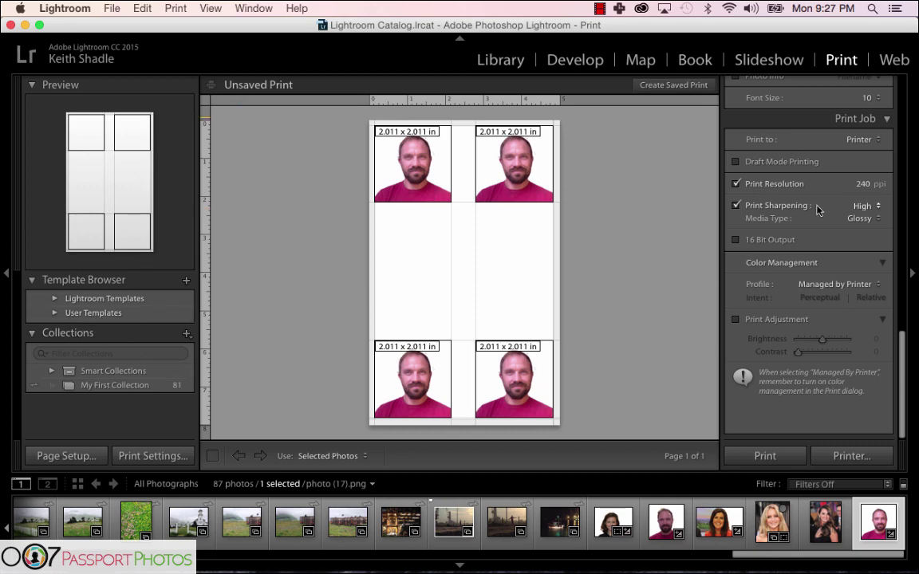
scroll(817, 210, up, 15)
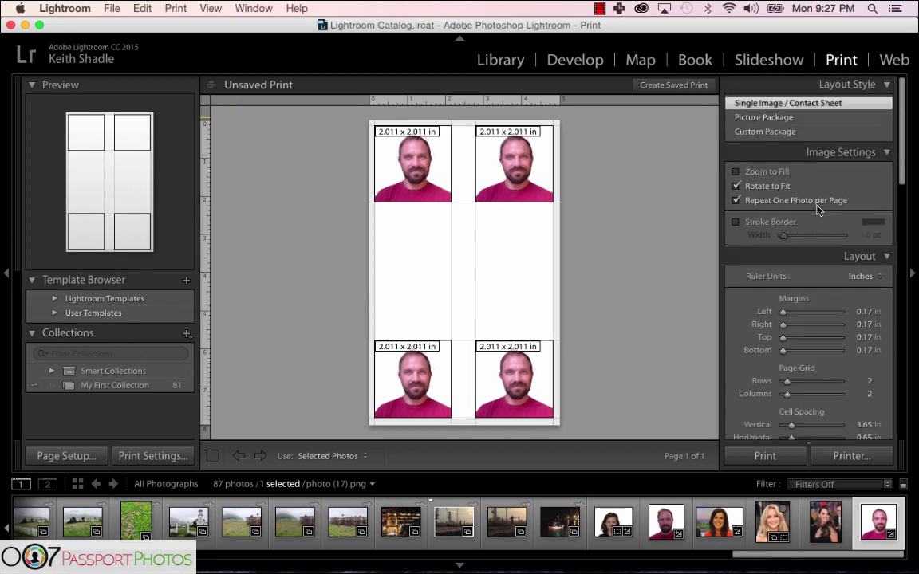
scroll(821, 239, down, 3)
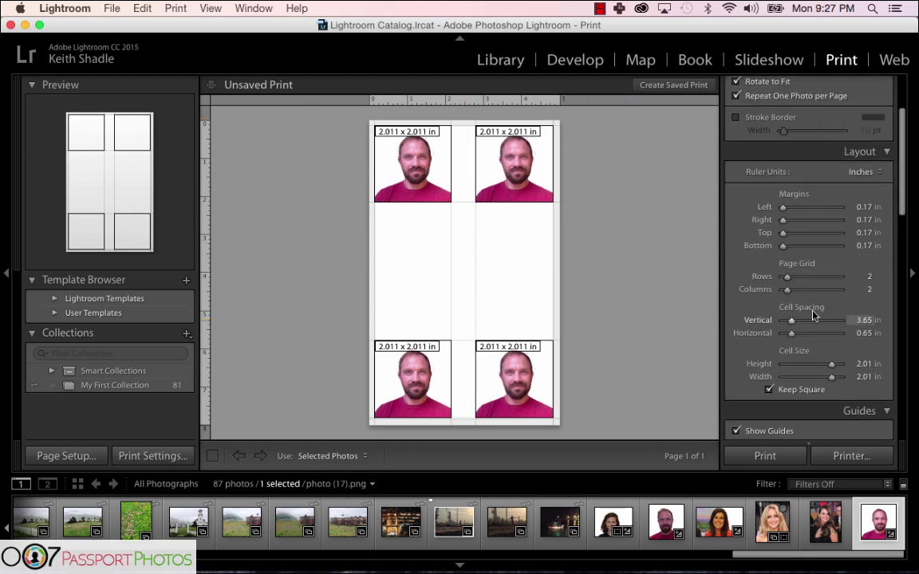
scroll(778, 322, up, 3)
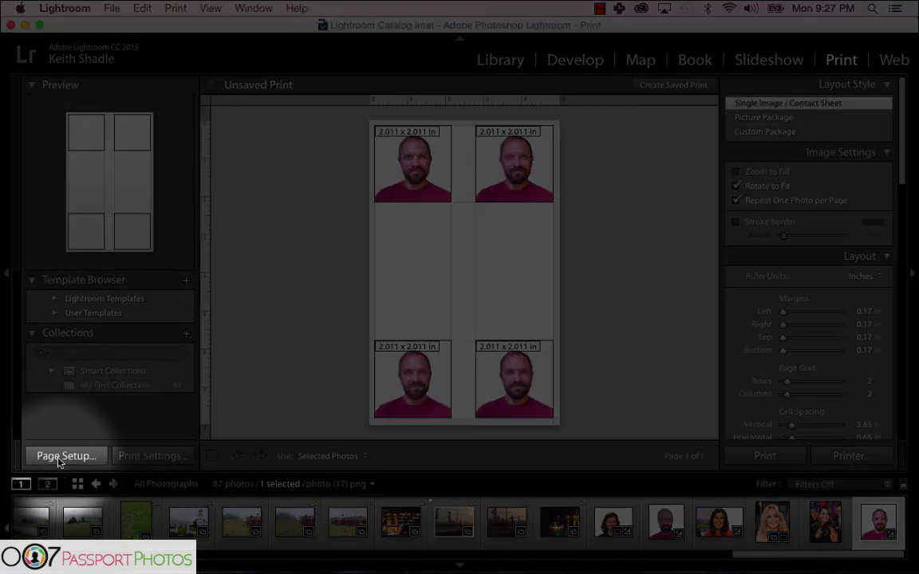
Step: Choose the 5 x 8 paper size in the page setup and accept it
click(62, 456)
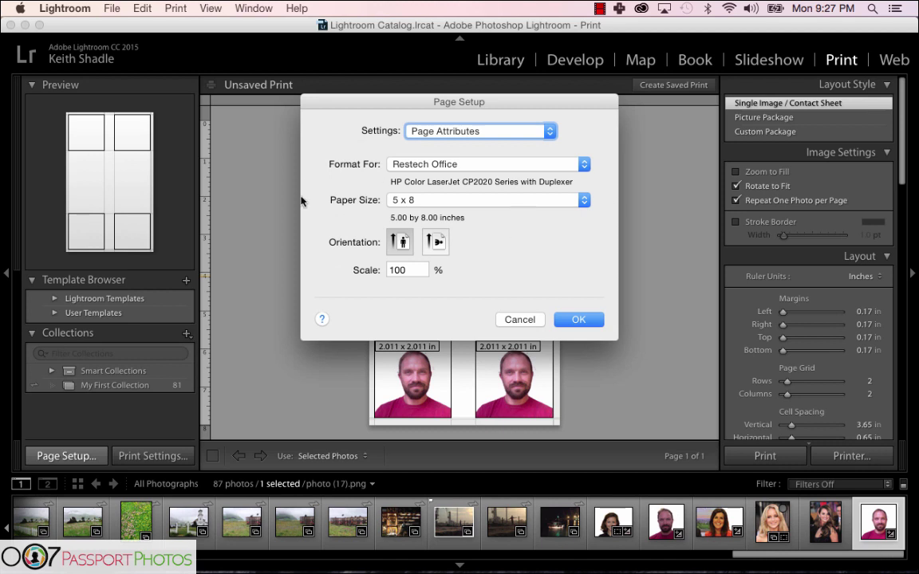
click(580, 202)
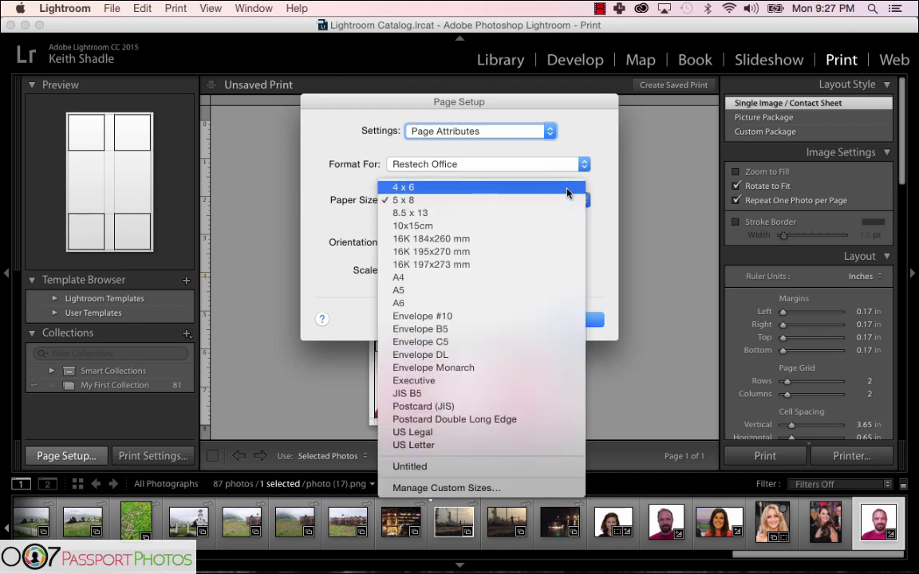
mouse_move(567, 193)
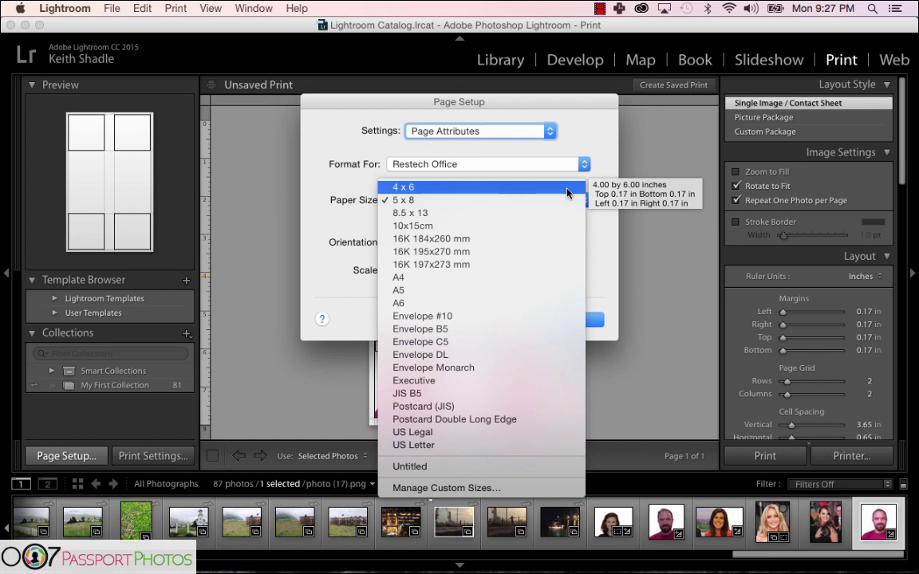
click(414, 201)
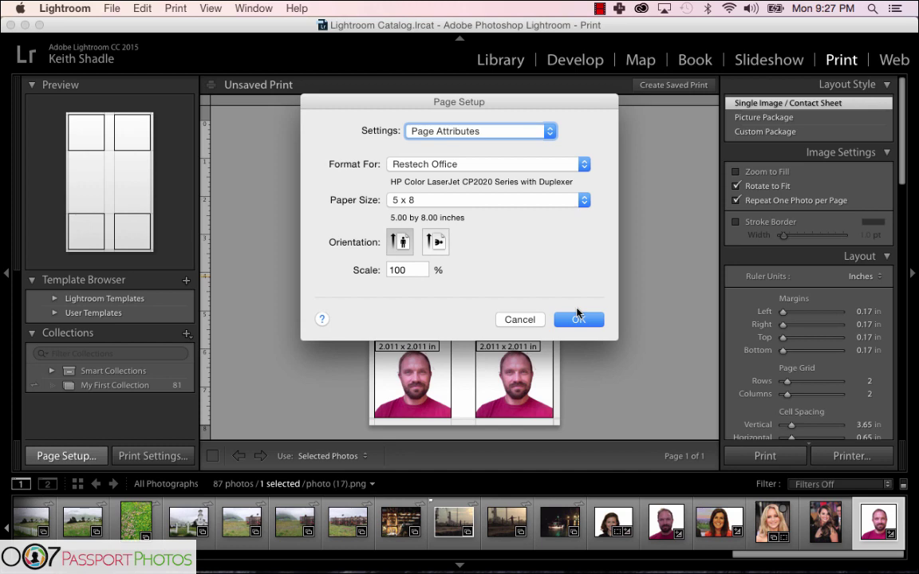
click(579, 320)
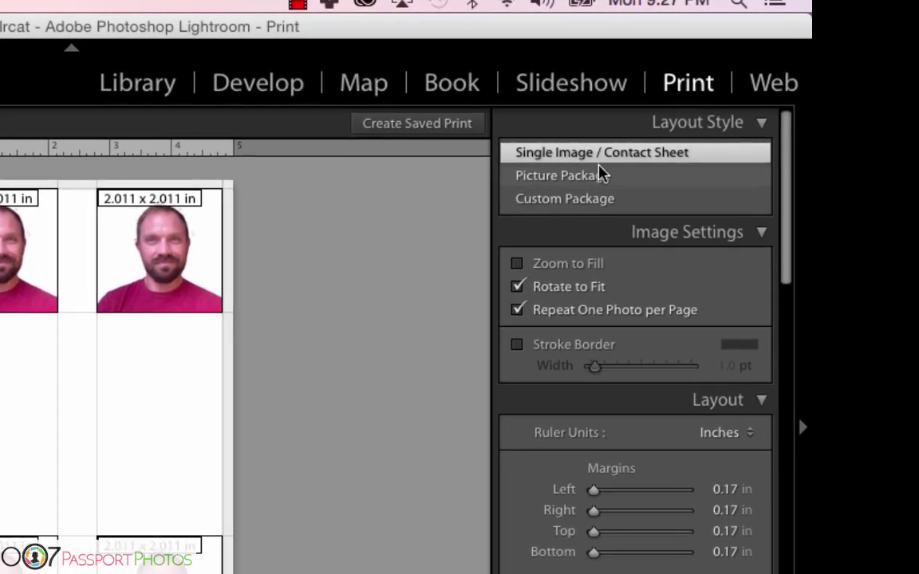
Step: Try the Picture Package and Custom Package layout styles, and return to Single Image / Contact Sheet
click(602, 175)
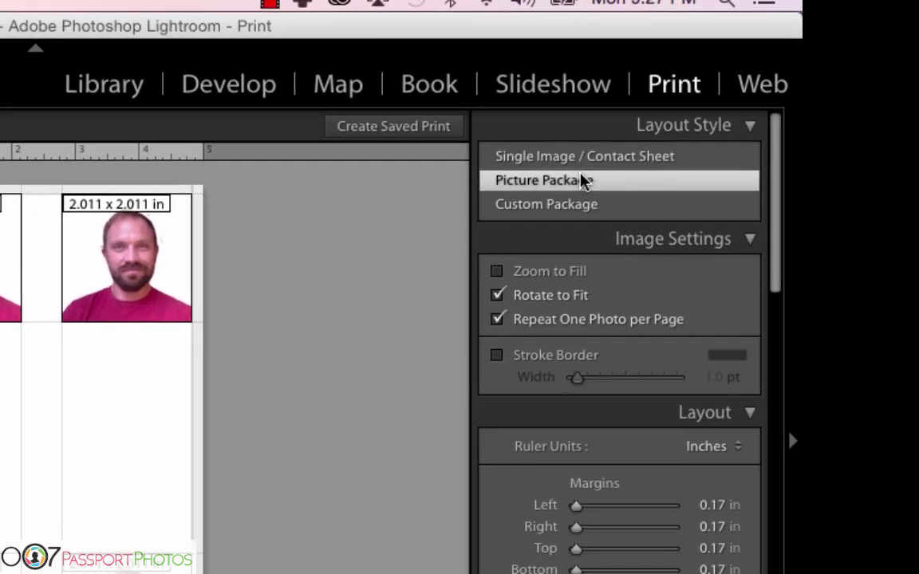
click(594, 200)
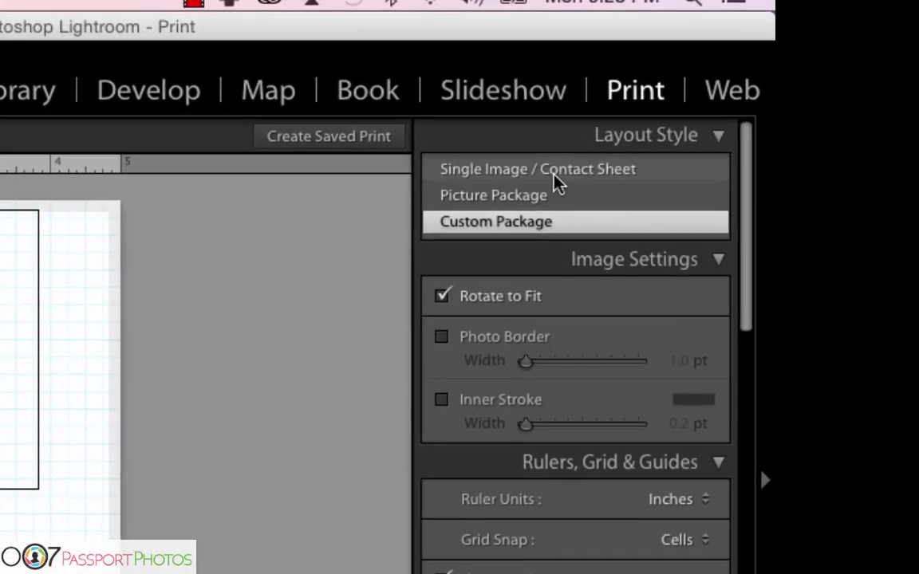
click(561, 171)
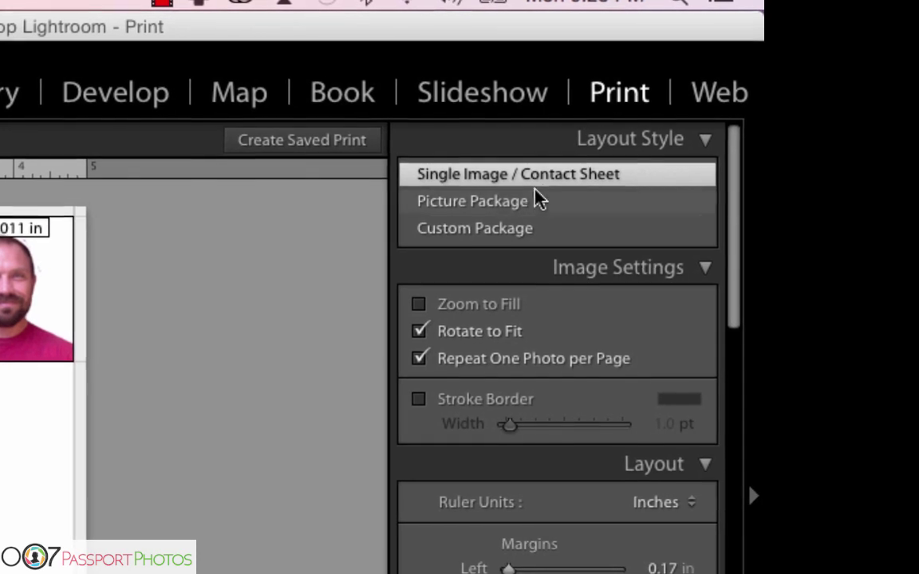
click(419, 306)
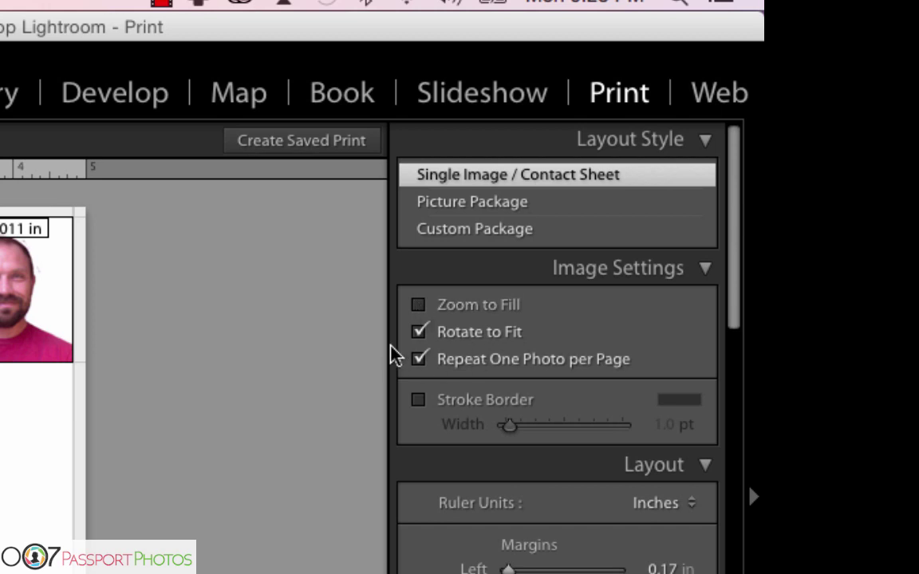
Step: Set the page grid to 3 rows and 2 columns with cell spacing of 0.41 in vertically and 0.11 in horizontally
scroll(559, 359, down, 10)
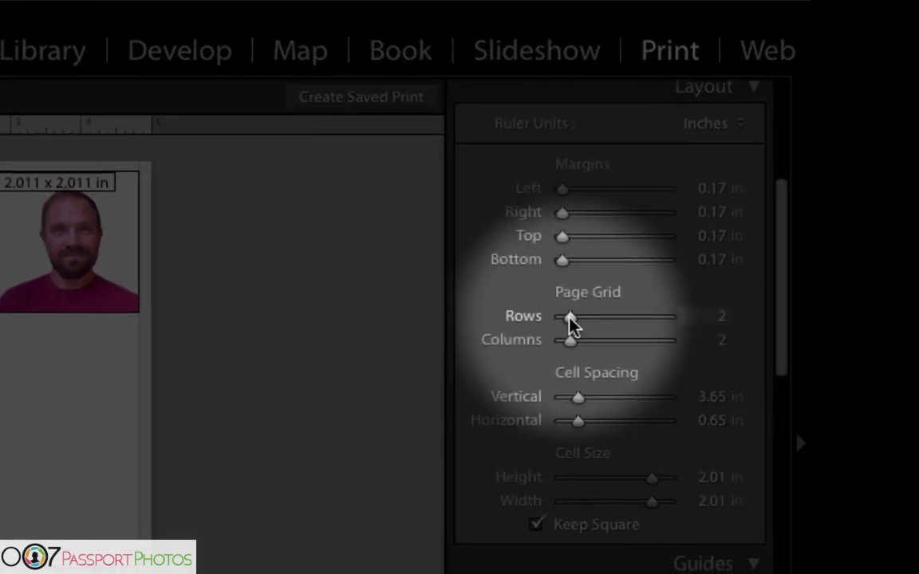
drag(585, 305, 634, 271)
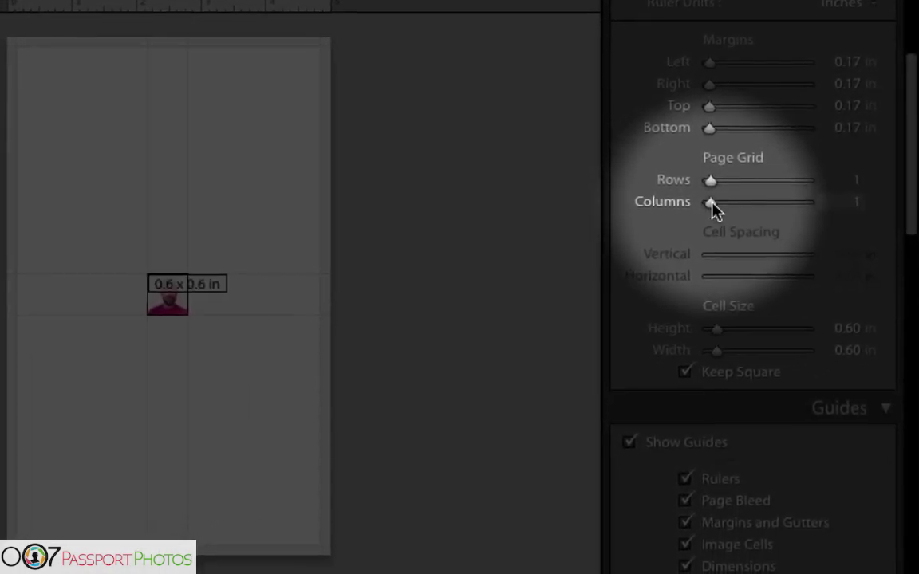
drag(691, 224, 699, 220)
drag(716, 176, 733, 181)
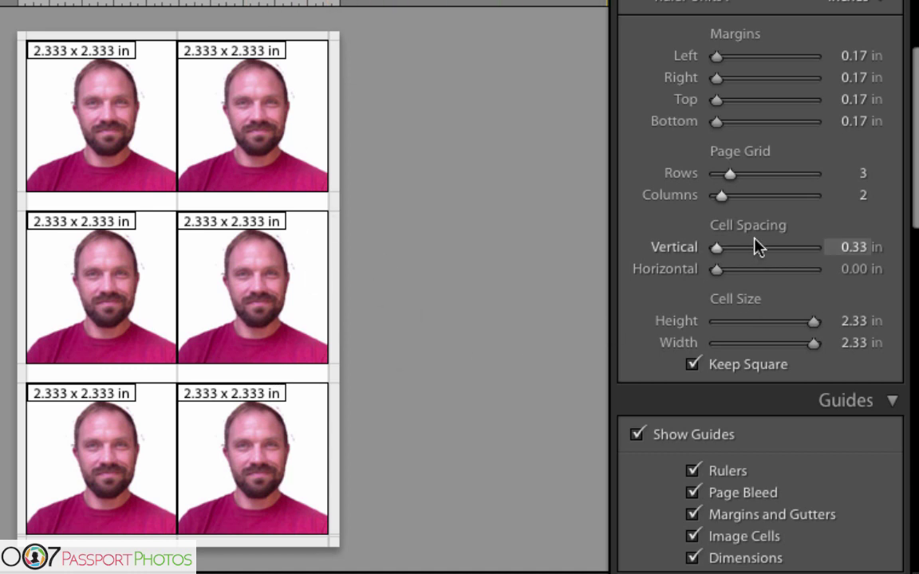
click(720, 250)
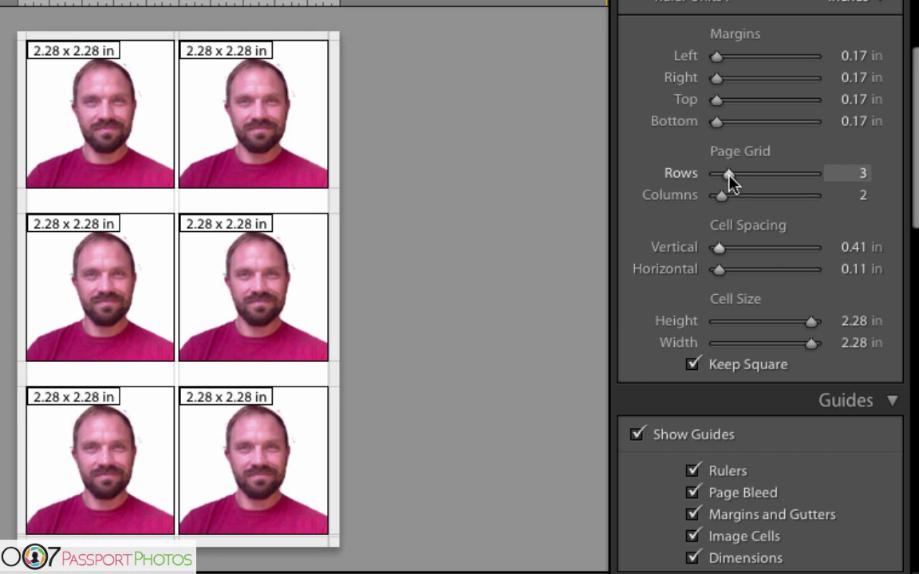
Step: Reduce the page grid to 2 rows and set the cell size to 2.04 in square, keeping Keep Square enabled
drag(729, 176, 725, 176)
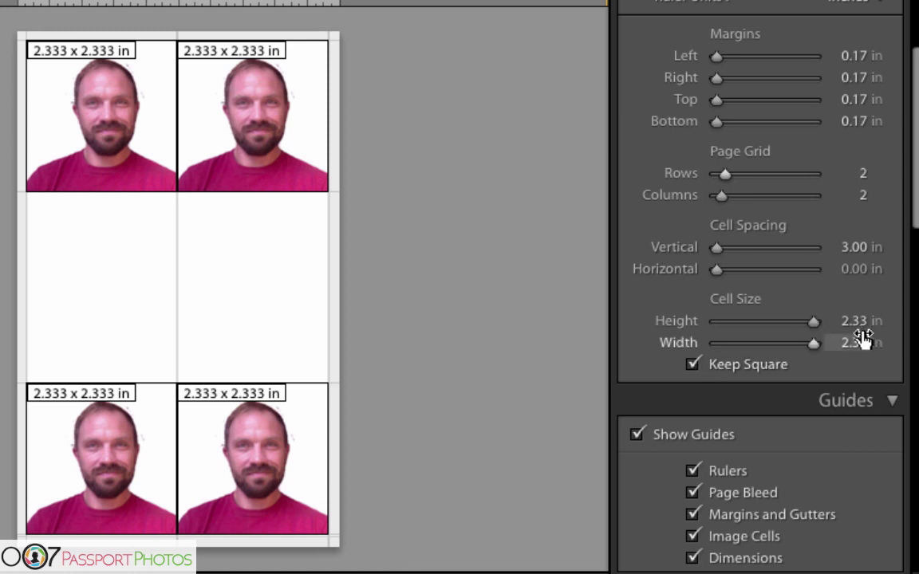
click(814, 343)
drag(812, 345, 806, 343)
click(692, 364)
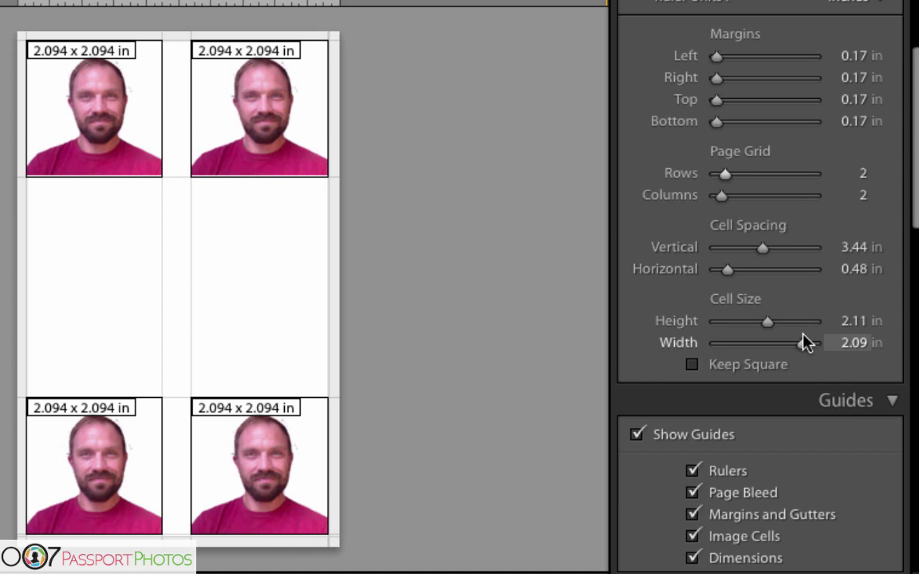
click(693, 366)
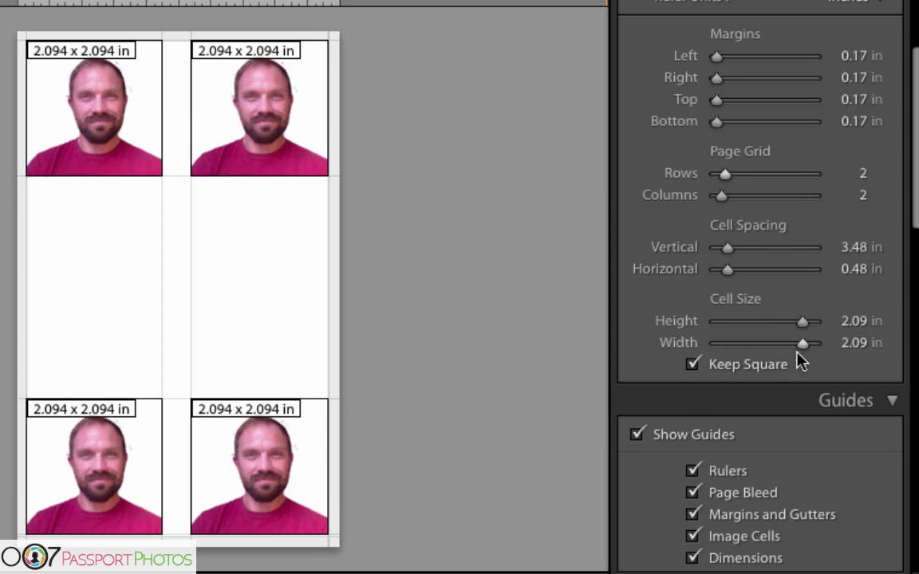
drag(803, 345, 800, 345)
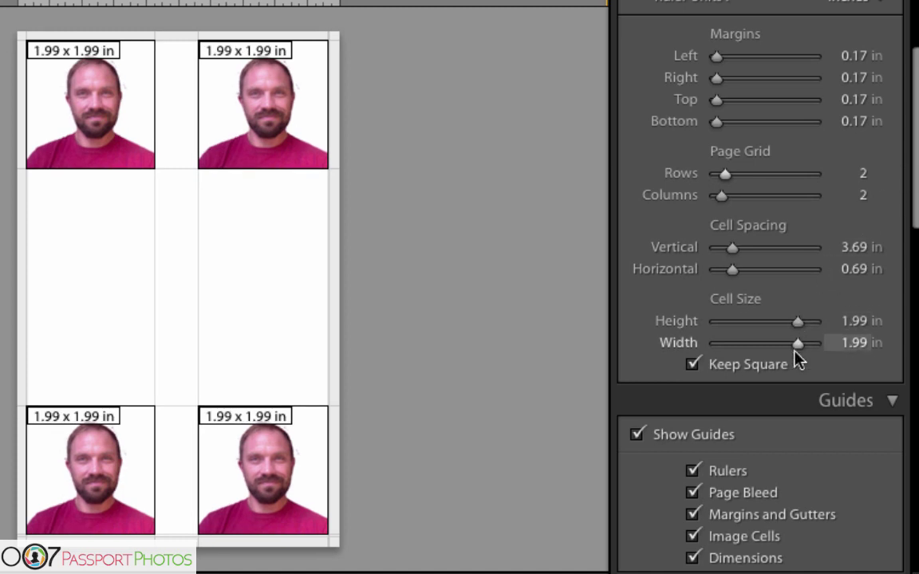
drag(795, 343, 798, 342)
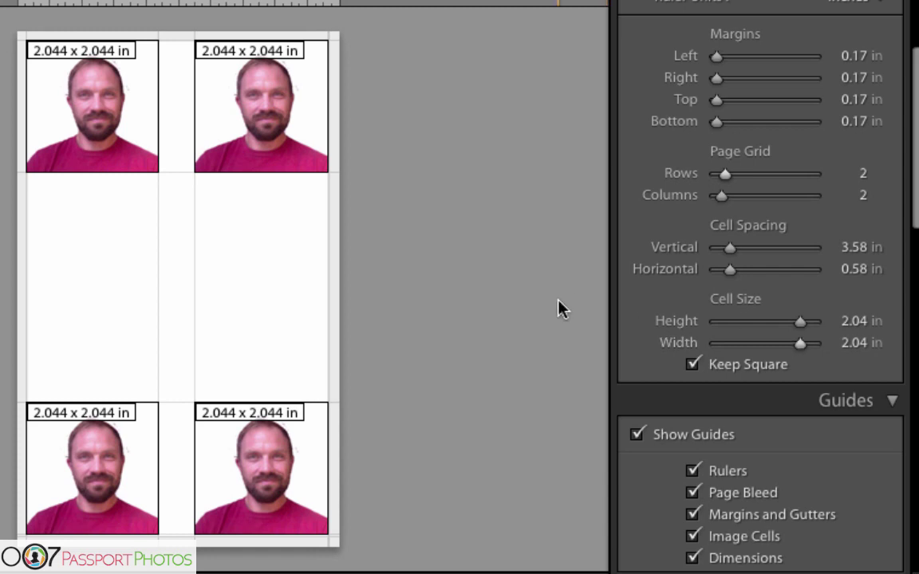
Step: Hide the margins and gutters guides on the page preview and show them again
scroll(767, 371, down, 1)
scroll(764, 368, down, 3)
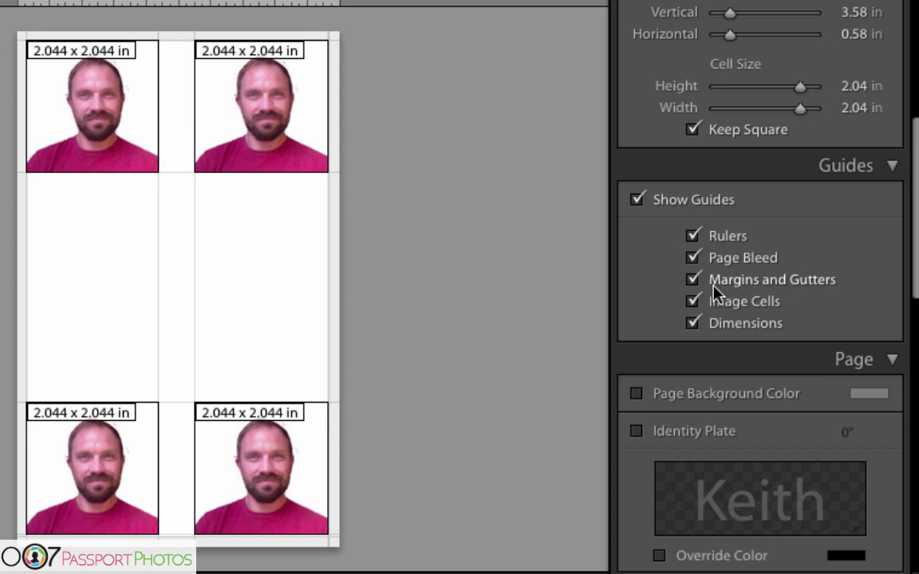
click(694, 281)
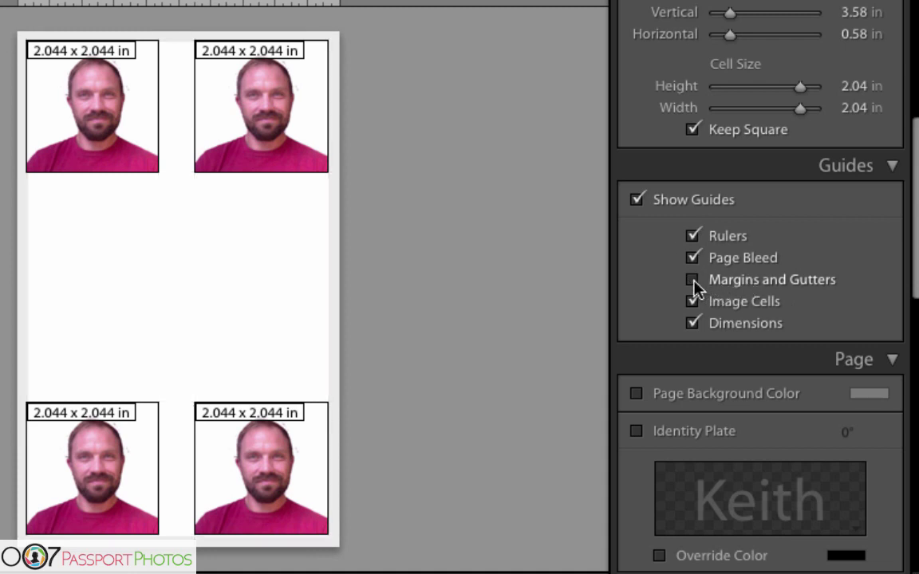
click(693, 280)
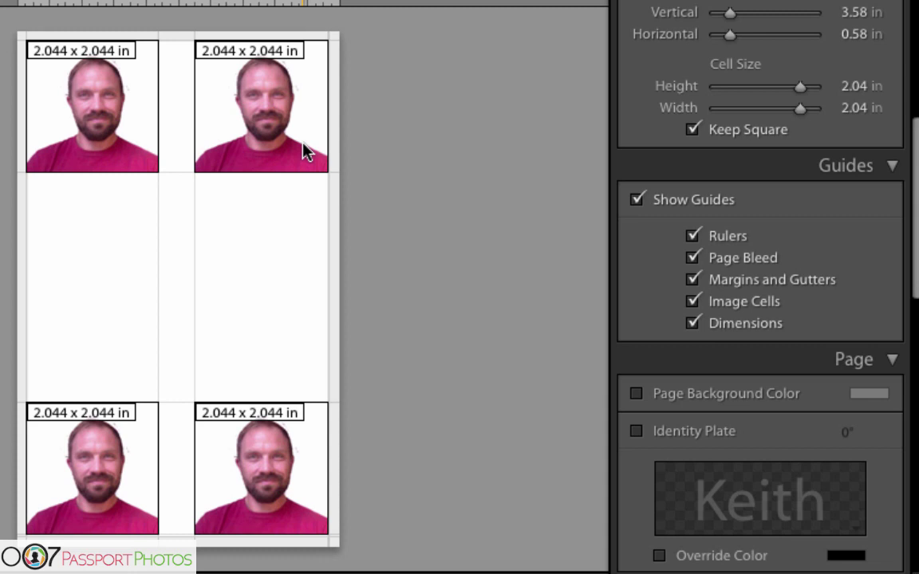
Step: Set the print job's sharpening to Standard and keep Glossy as its media type
scroll(659, 278, down, 3)
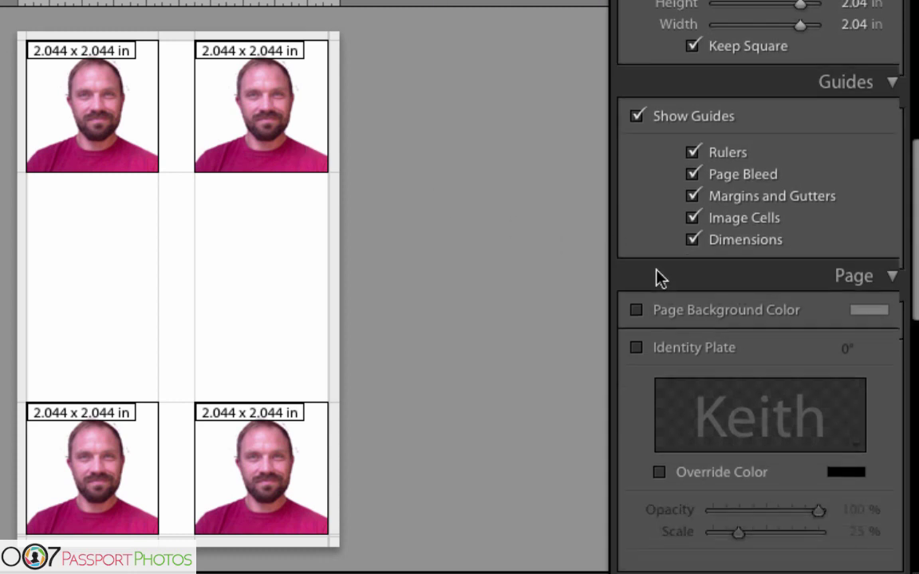
scroll(659, 278, down, 10)
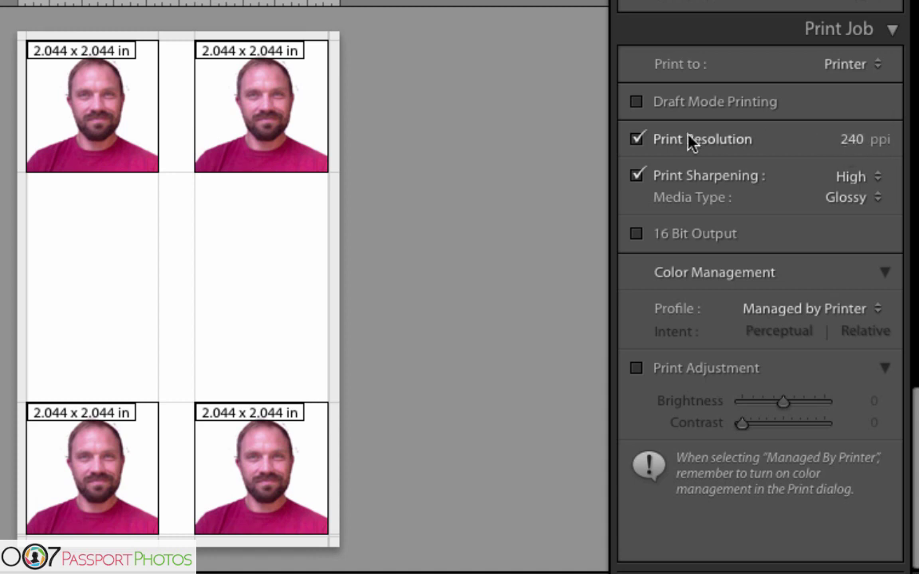
click(862, 174)
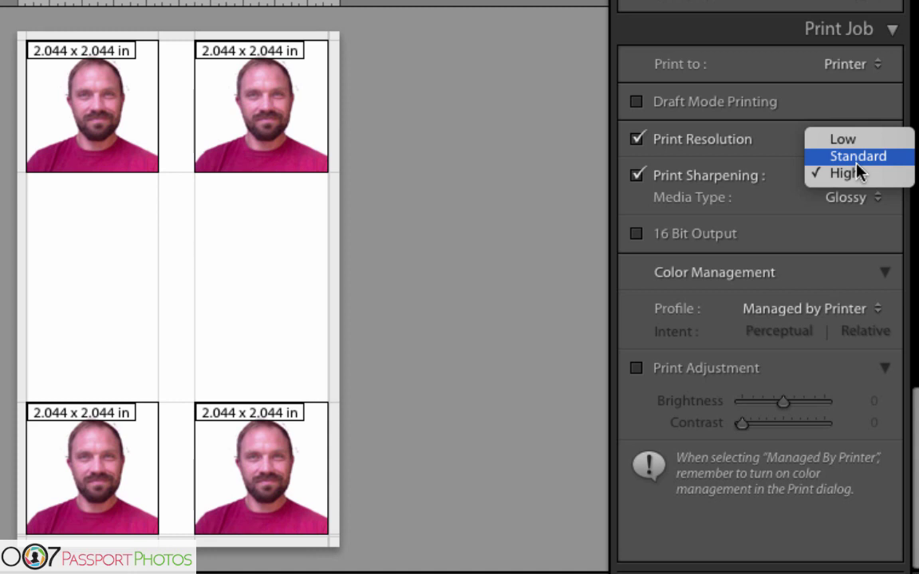
click(855, 163)
click(852, 172)
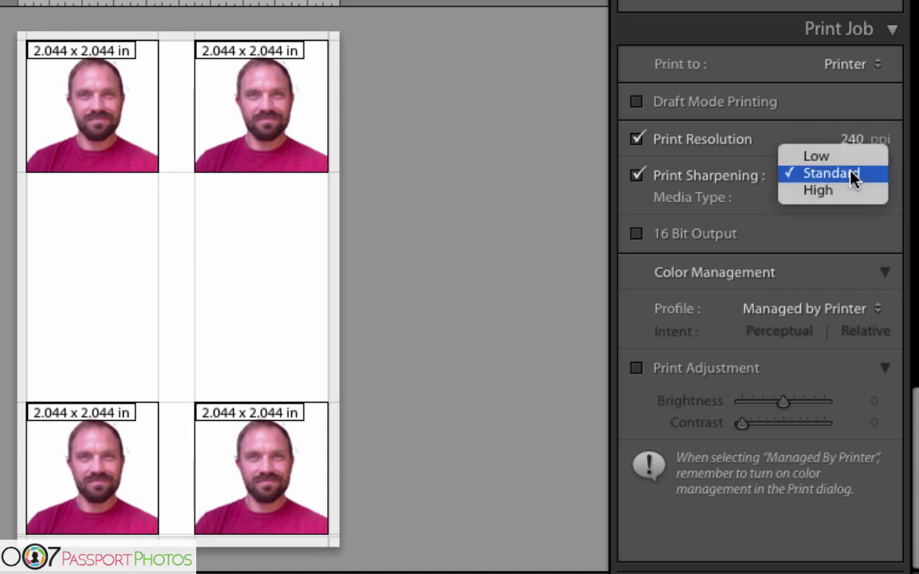
click(855, 171)
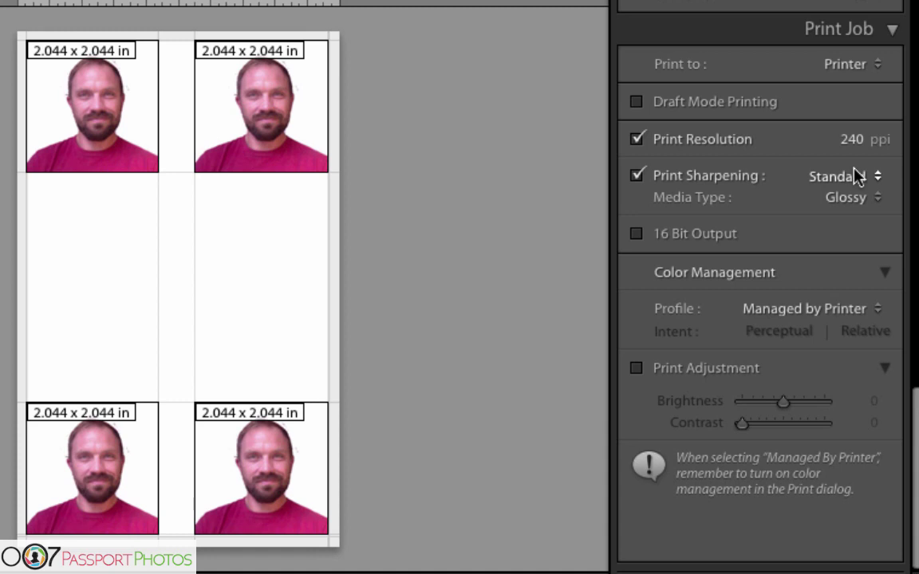
click(847, 198)
click(848, 195)
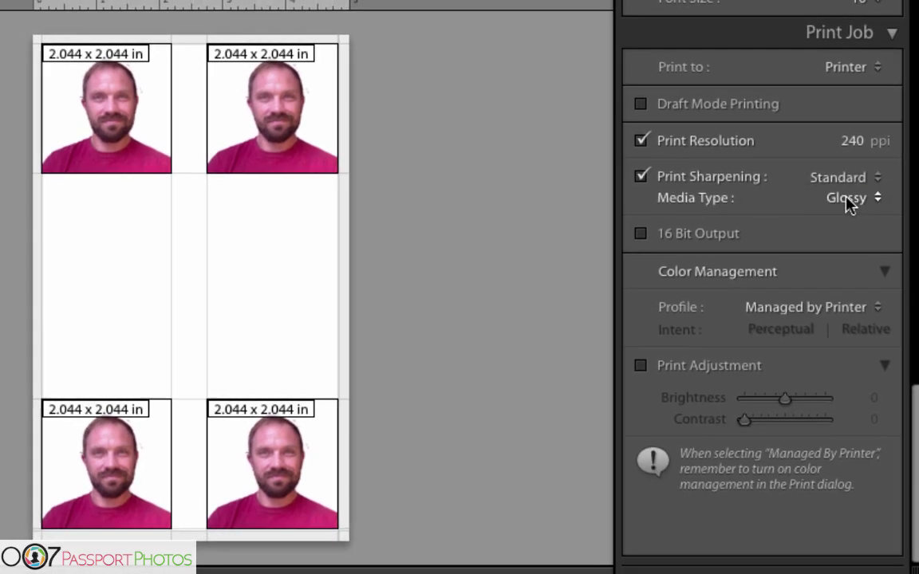